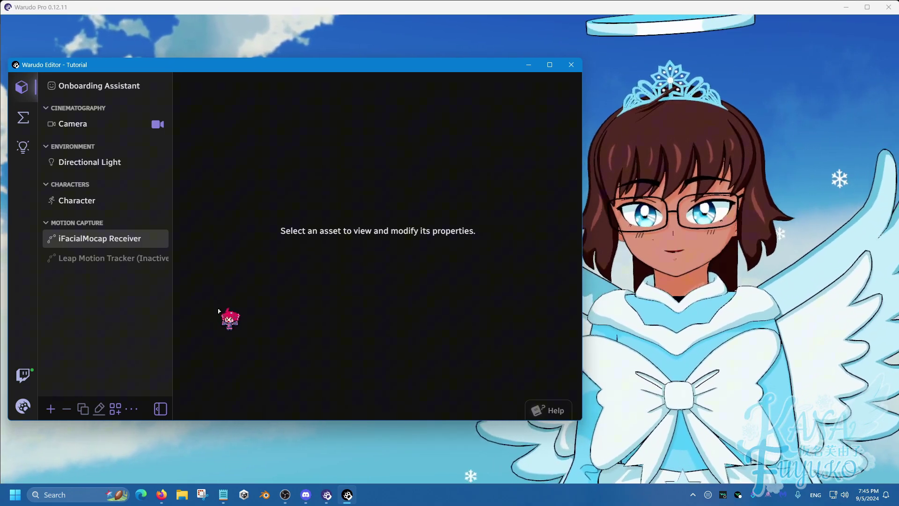
Create a new blueprint and rename it Water Redeem.
{"action": "left_click", "coordinate": [23, 118]}
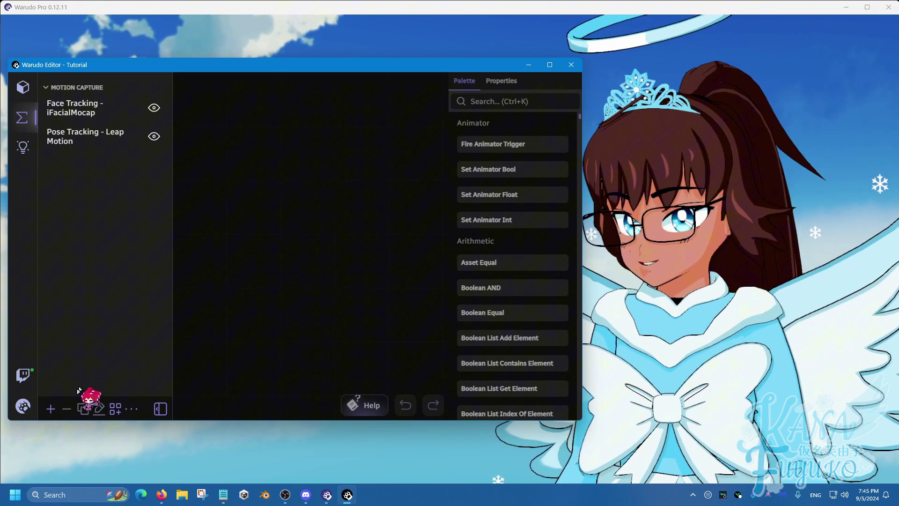
{"action": "left_click", "coordinate": [50, 408]}
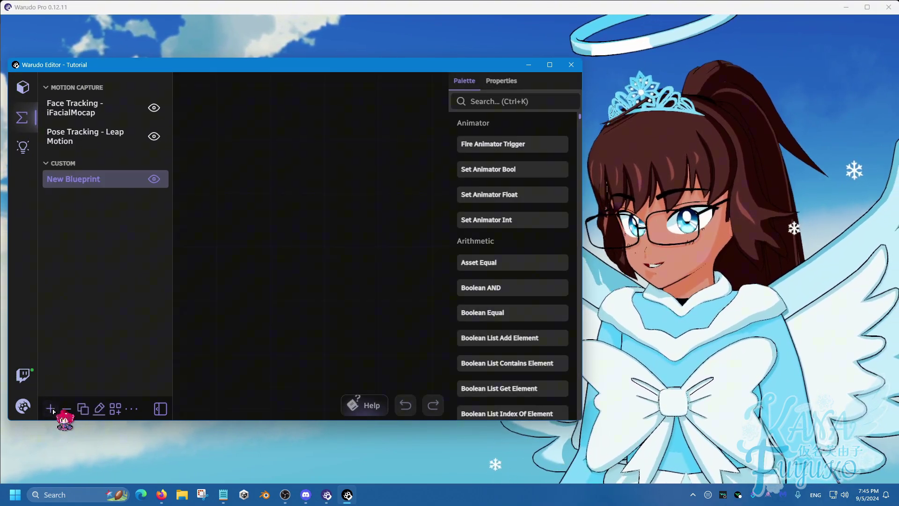
{"action": "left_click", "coordinate": [99, 409]}
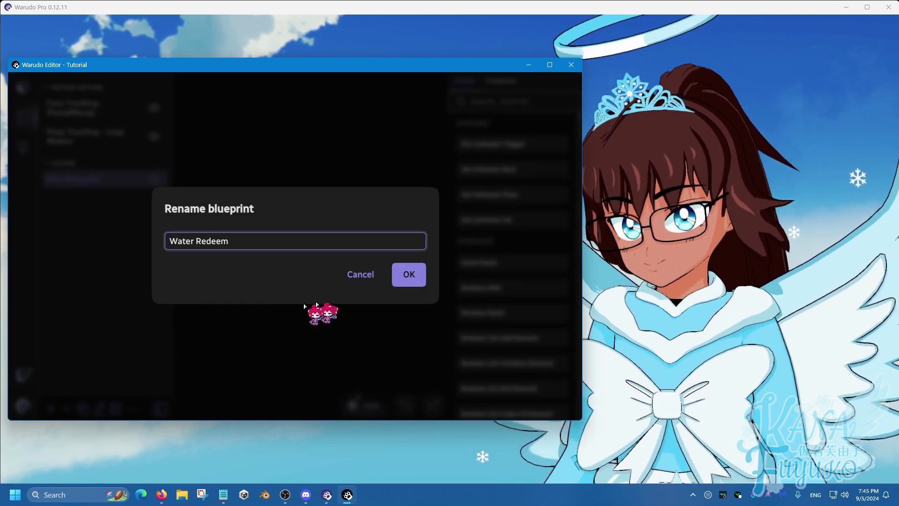
{"action": "left_click", "coordinate": [408, 280]}
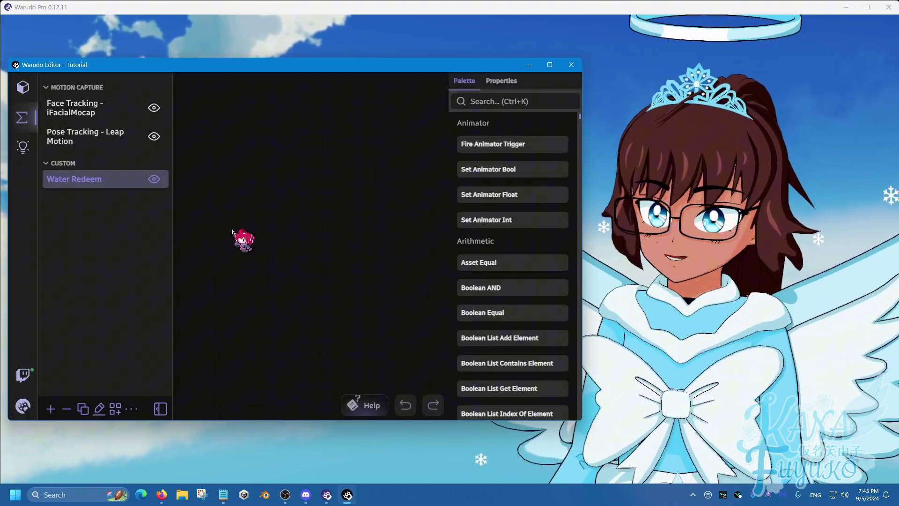
Find the On Twitch Channel Points Redeemed node and add it to the Water Redeem blueprint.
{"action": "left_click", "coordinate": [498, 103]}
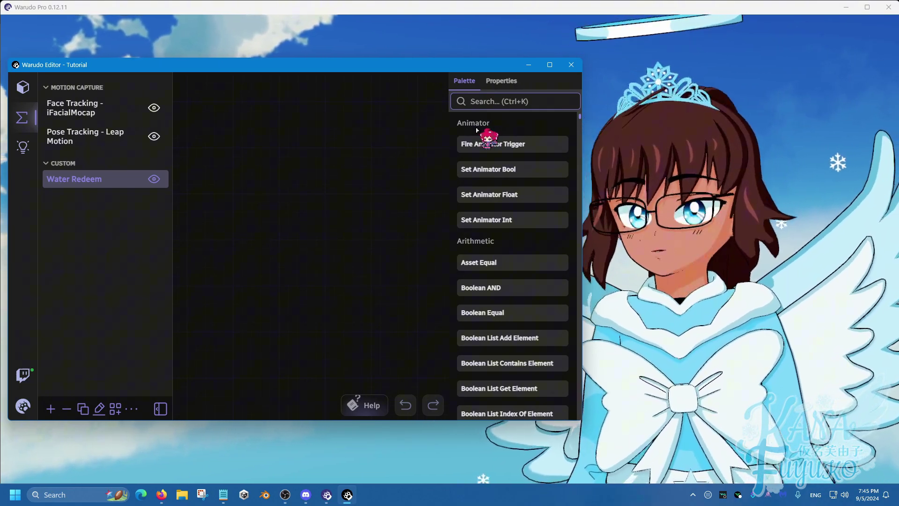
{"action": "type", "text": "w"}
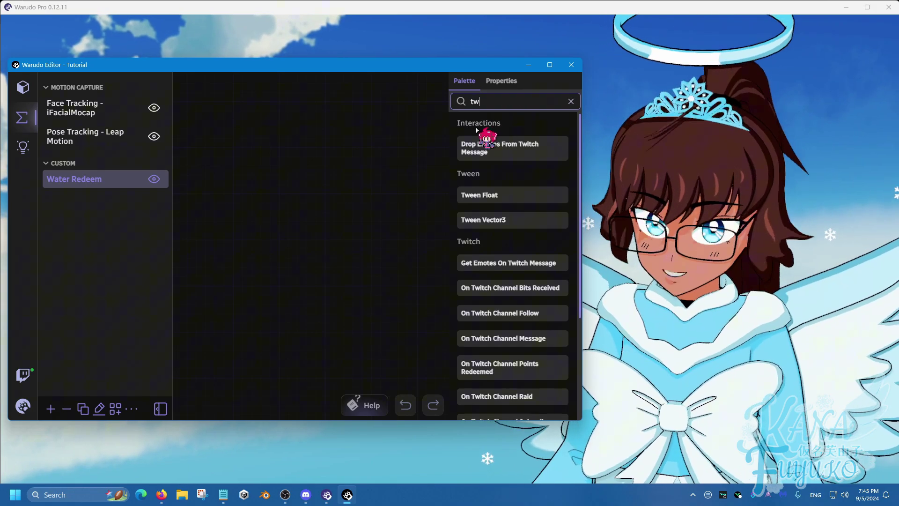
{"action": "type", "text": "itch channel"}
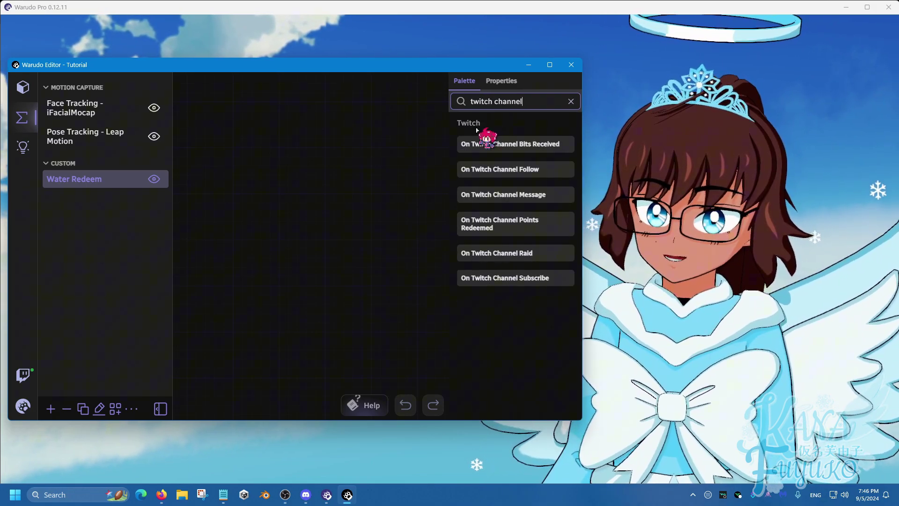
{"action": "left_click_drag", "start_coordinate": [512, 218], "coordinate": [184, 144]}
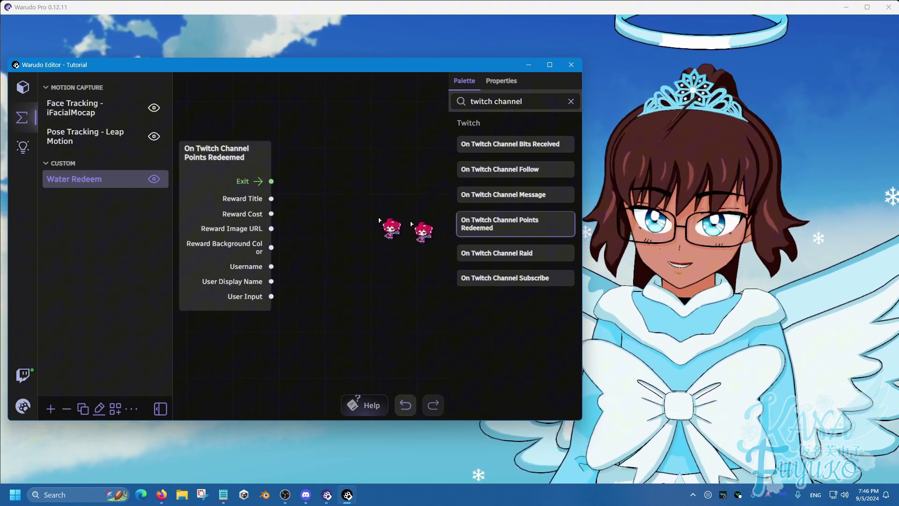
Search for "string contain" and place a String Contains node beside the Twitch channel points node.
{"action": "scroll", "coordinate": [357, 196], "scroll_direction": "down", "scroll_amount": 2}
{"action": "left_click_drag", "start_coordinate": [359, 196], "coordinate": [317, 197]}
{"action": "left_click_drag", "start_coordinate": [528, 102], "coordinate": [423, 111]}
{"action": "type", "text": "st"}
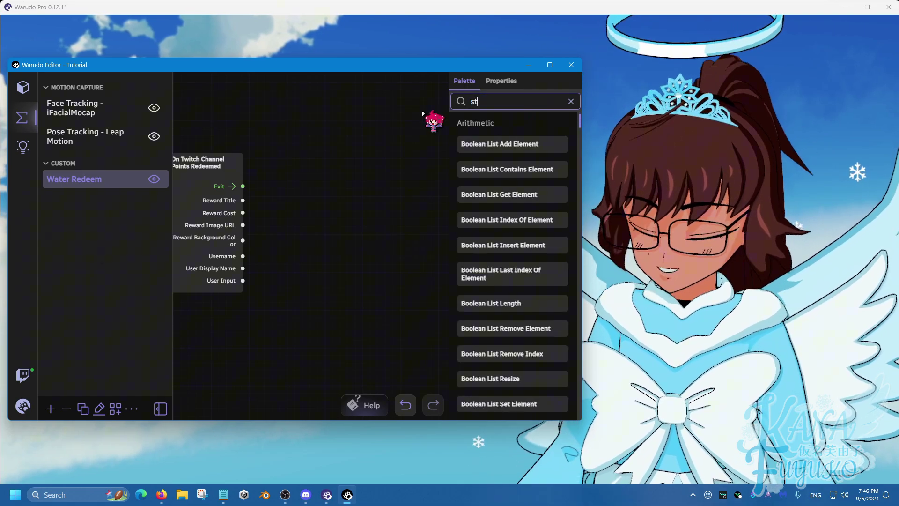
{"action": "type", "text": "ring contain"}
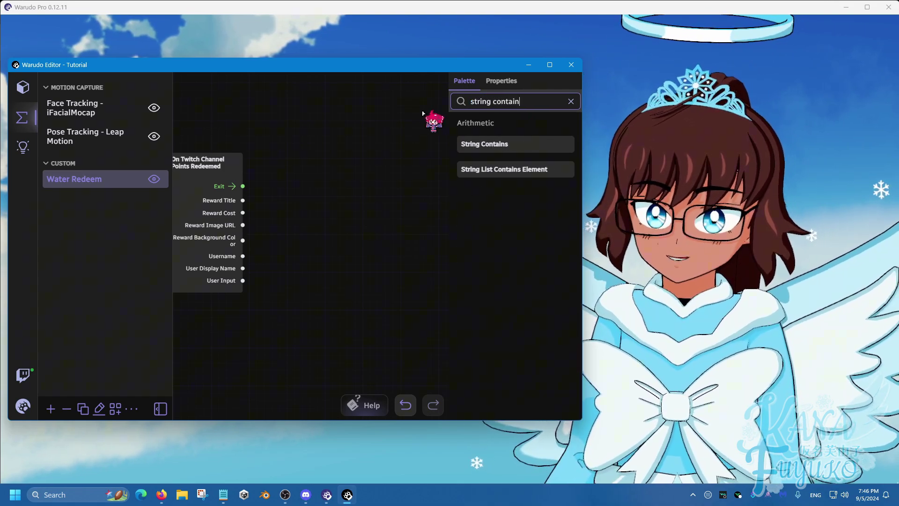
{"action": "left_click_drag", "start_coordinate": [490, 143], "coordinate": [313, 218]}
Search for "if branch" and place an If Branch node beyond the String Contains node.
{"action": "left_click_drag", "start_coordinate": [538, 103], "coordinate": [441, 105]}
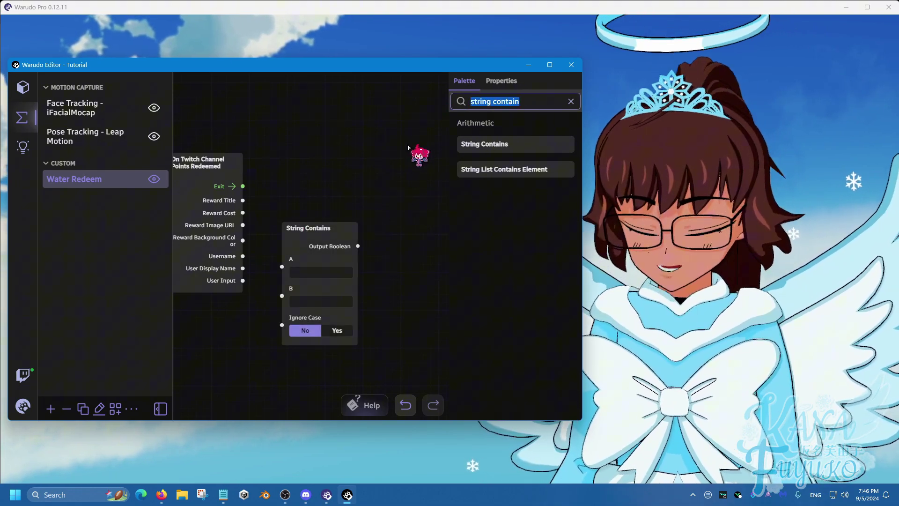
{"action": "type", "text": "if branch"}
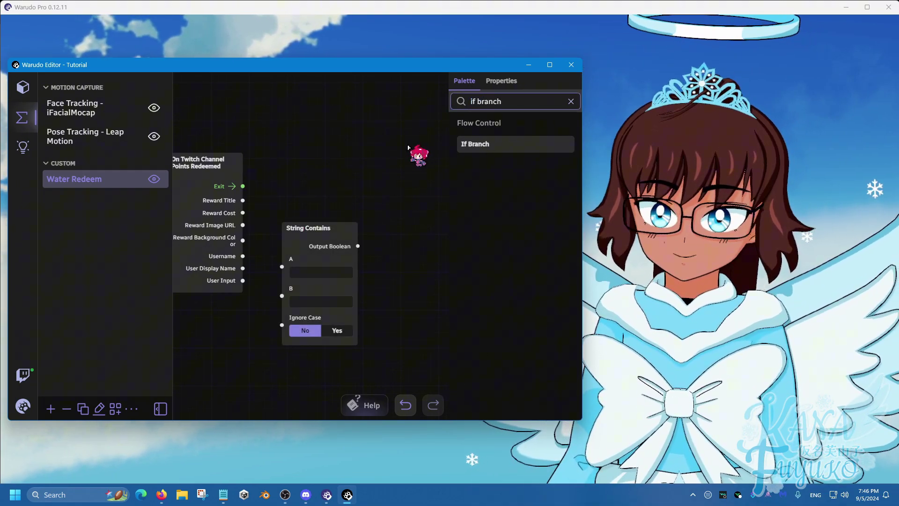
{"action": "left_click_drag", "start_coordinate": [471, 144], "coordinate": [381, 156]}
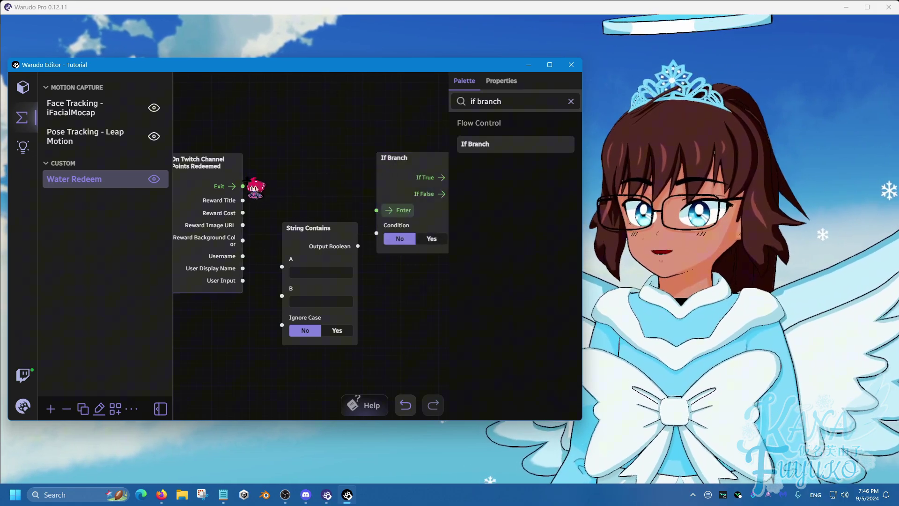
Connect the Twitch node's Exit to If Branch Enter, Reward Title to String Contains A, and Output Boolean to the If Branch Condition.
{"action": "left_click_drag", "start_coordinate": [241, 185], "coordinate": [282, 266]}
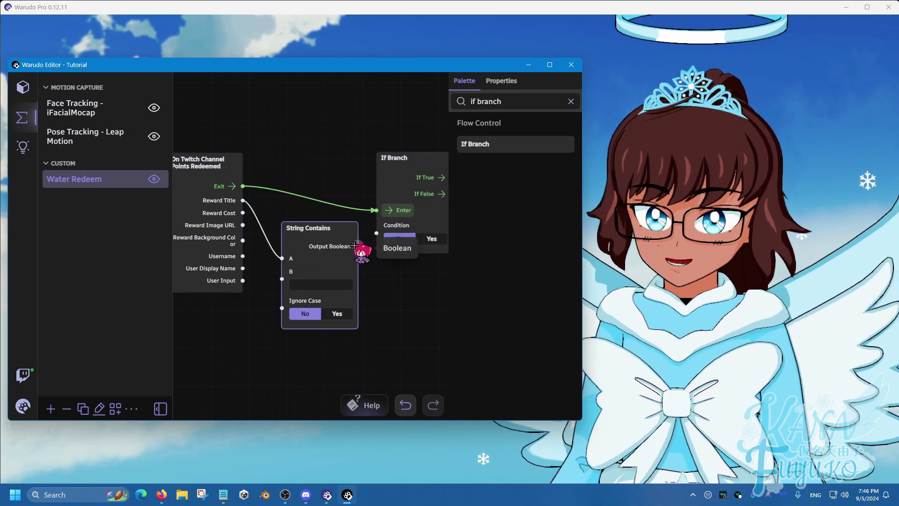
{"action": "left_click_drag", "start_coordinate": [363, 242], "coordinate": [379, 236]}
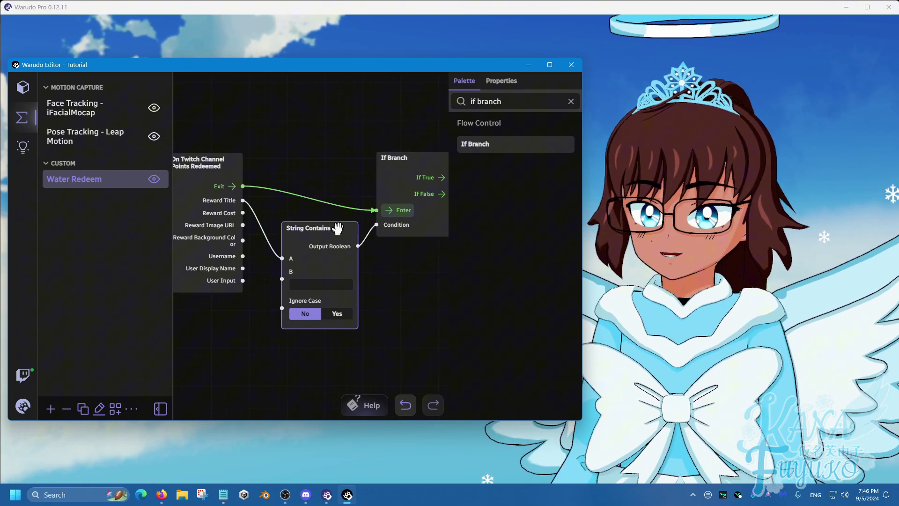
Reposition the String Contains node slightly and set its B value to Hydrate.
{"action": "left_click_drag", "start_coordinate": [336, 260], "coordinate": [323, 257]}
{"action": "left_click", "coordinate": [309, 280]}
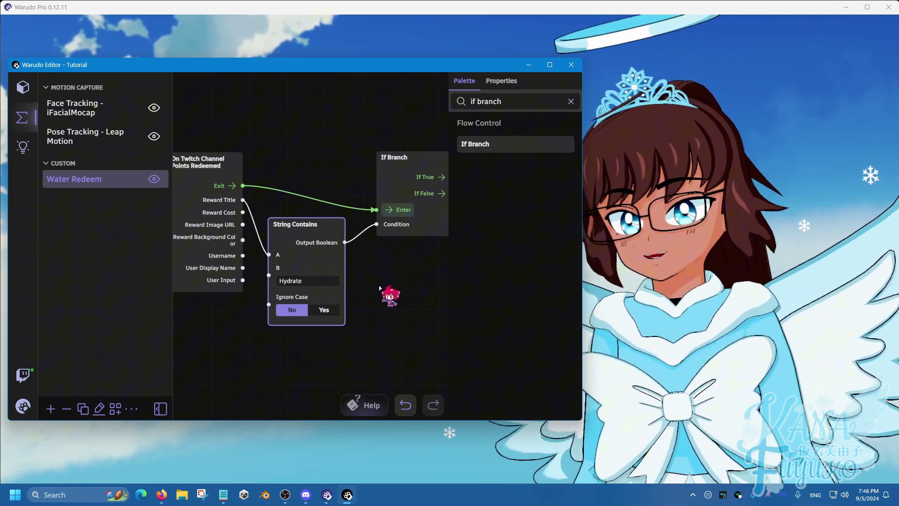
{"action": "scroll", "coordinate": [383, 258], "scroll_direction": "down", "scroll_amount": 1}
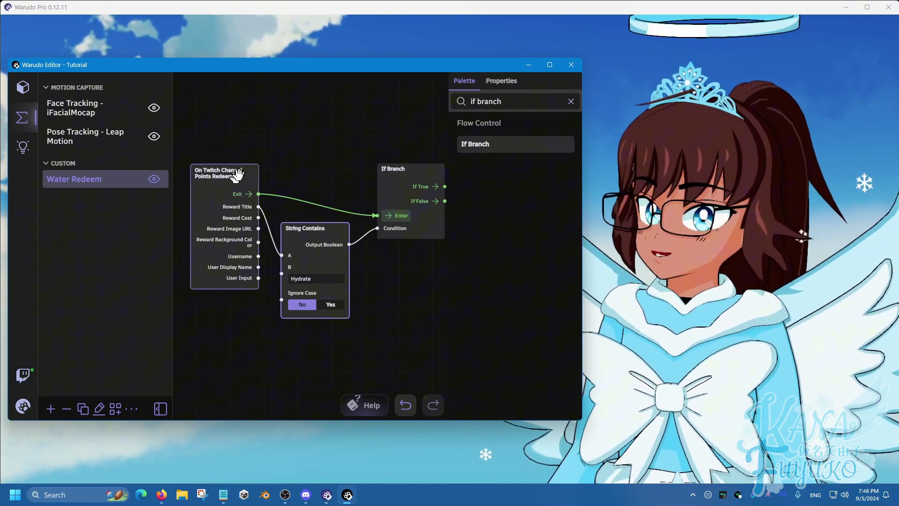
{"action": "left_click", "coordinate": [328, 278]}
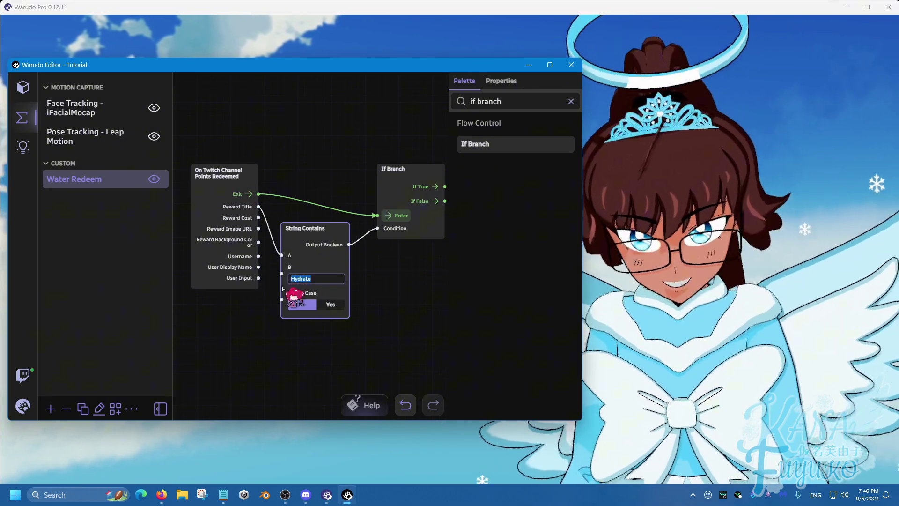
Search for "liquid" and place a Launch Liquid At Character node beside the If Branch node.
{"action": "left_click_drag", "start_coordinate": [407, 267], "coordinate": [265, 298]}
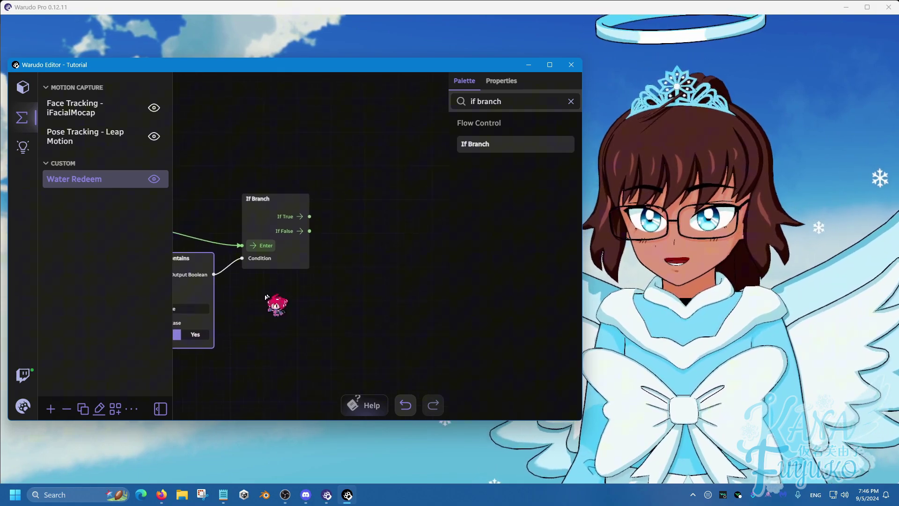
{"action": "left_click_drag", "start_coordinate": [333, 222], "coordinate": [292, 234]}
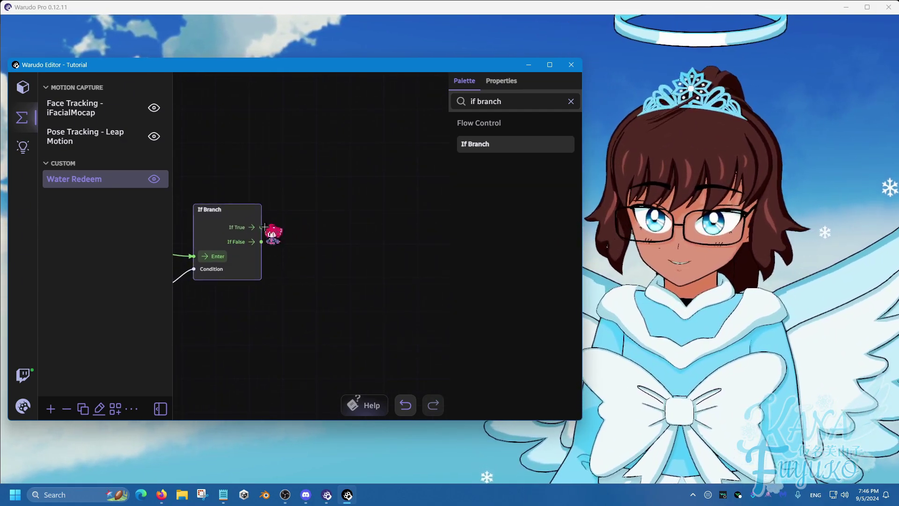
{"action": "left_click", "coordinate": [501, 101]}
{"action": "type", "text": "liquid"}
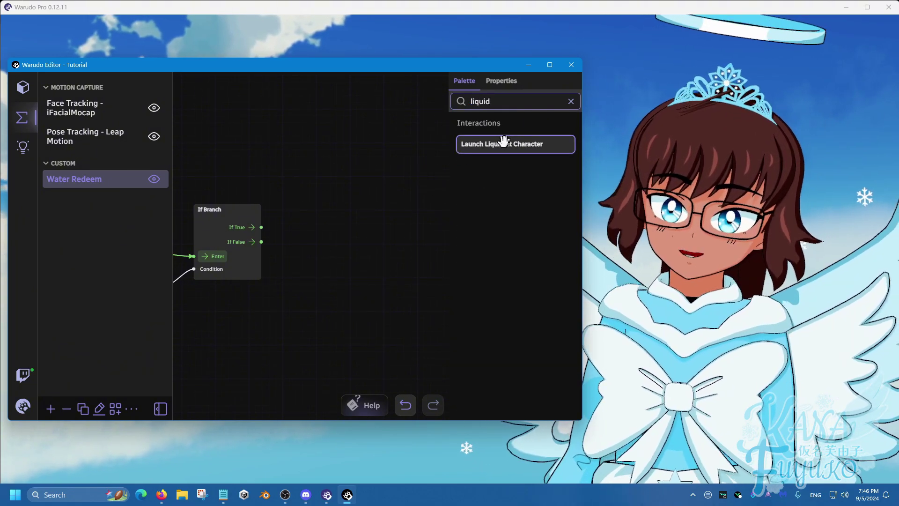
{"action": "left_click_drag", "start_coordinate": [502, 143], "coordinate": [305, 202]}
{"action": "left_click_drag", "start_coordinate": [286, 244], "coordinate": [298, 204]}
{"action": "left_click_drag", "start_coordinate": [327, 161], "coordinate": [340, 112]}
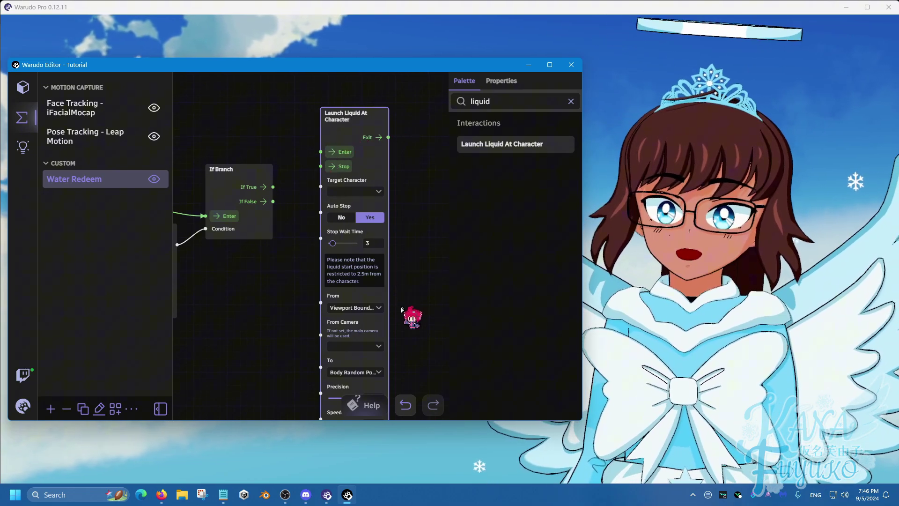
Look through all the settings of the Launch Liquid At Character node, including the liquid's colour and physical properties.
{"action": "scroll", "coordinate": [411, 323], "scroll_direction": "down", "scroll_amount": 3}
{"action": "left_click_drag", "start_coordinate": [393, 252], "coordinate": [379, 194]}
{"action": "scroll", "coordinate": [378, 225], "scroll_direction": "down", "scroll_amount": 3}
{"action": "left_click_drag", "start_coordinate": [380, 276], "coordinate": [373, 205]}
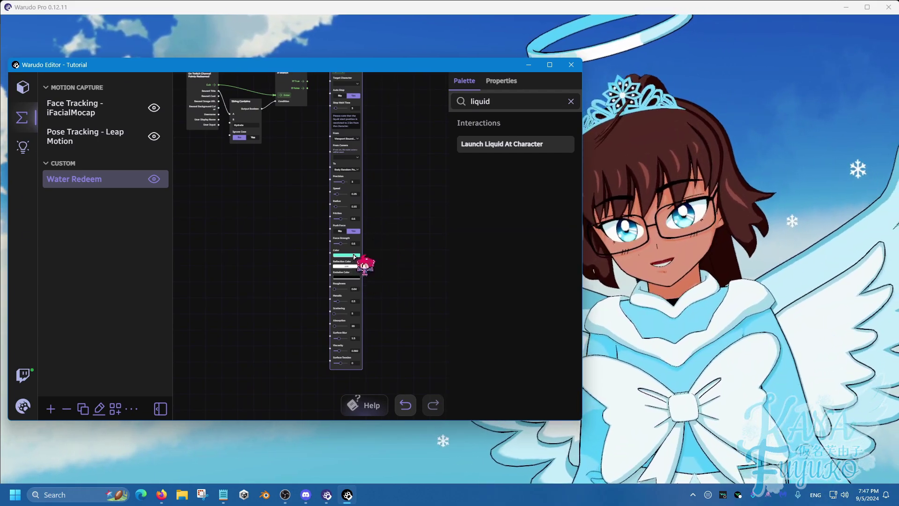
{"action": "left_click_drag", "start_coordinate": [392, 164], "coordinate": [365, 257]}
{"action": "scroll", "coordinate": [311, 249], "scroll_direction": "up", "scroll_amount": 2}
{"action": "scroll", "coordinate": [314, 253], "scroll_direction": "up", "scroll_amount": 3}
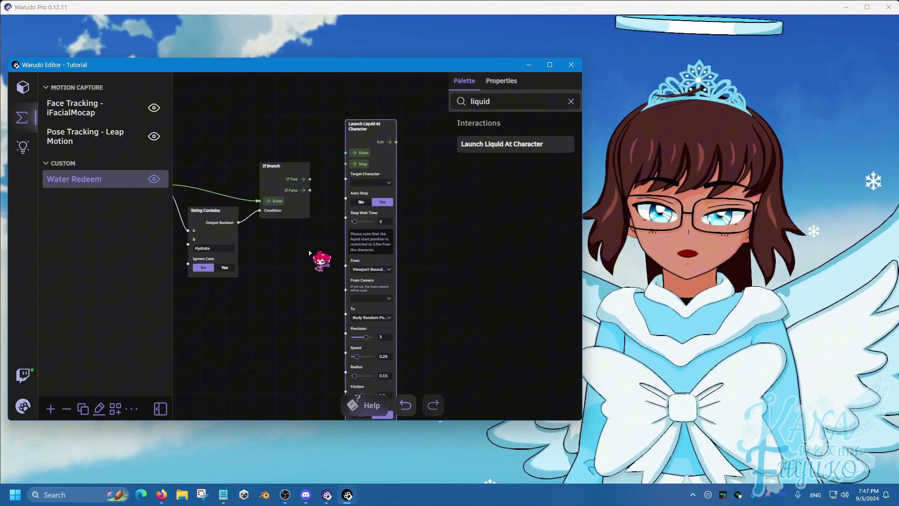
{"action": "scroll", "coordinate": [340, 179], "scroll_direction": "up", "scroll_amount": 2}
{"action": "scroll", "coordinate": [318, 219], "scroll_direction": "up", "scroll_amount": 2}
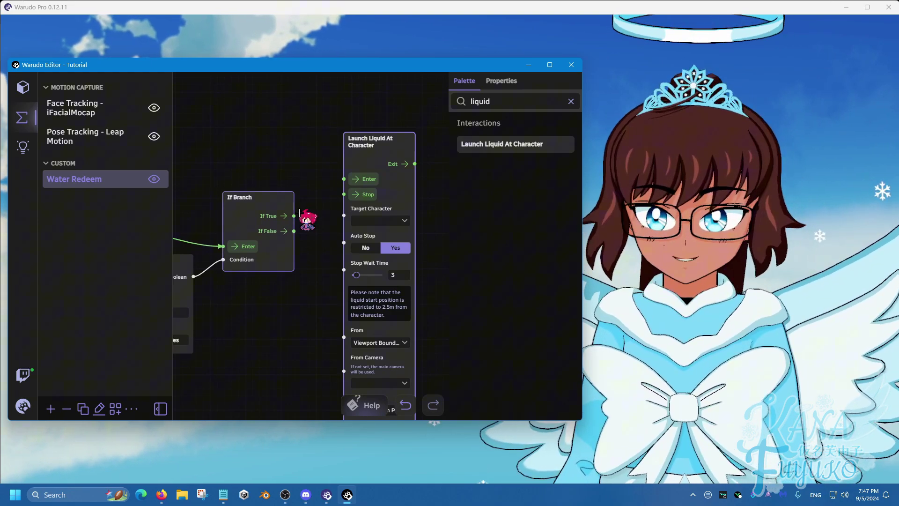
Connect If True to the Enter input of Launch Liquid At Character and set its Target Character to Character.
{"action": "left_click_drag", "start_coordinate": [295, 215], "coordinate": [343, 179]}
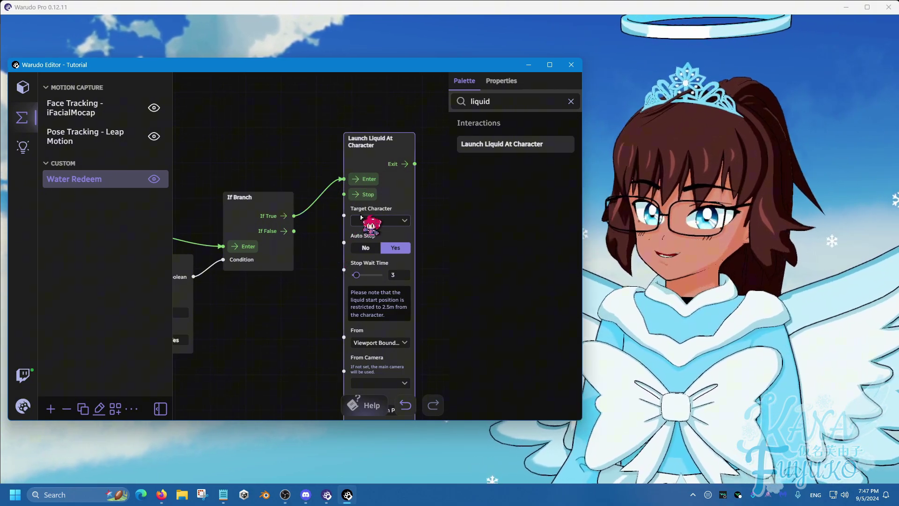
{"action": "left_click", "coordinate": [375, 221]}
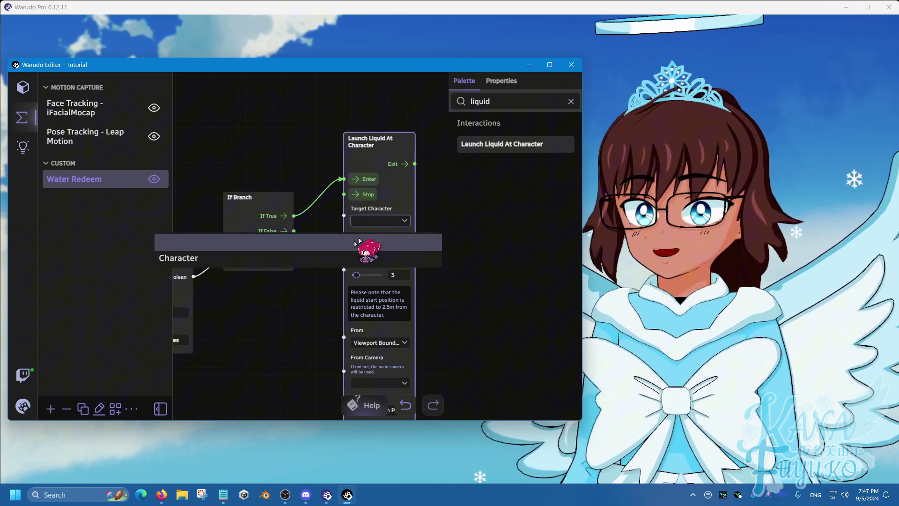
{"action": "left_click", "coordinate": [300, 258]}
{"action": "left_click", "coordinate": [316, 299]}
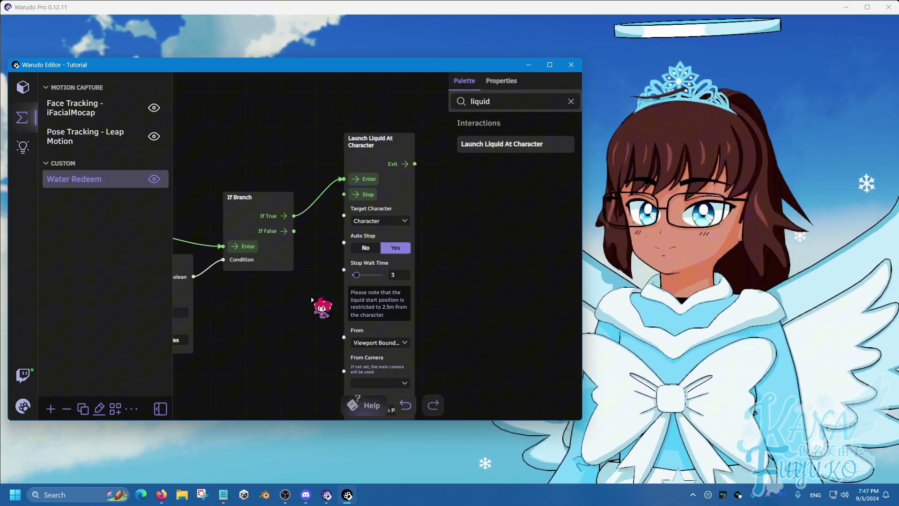
Examine the From options for the liquid's start position on the Launch Liquid At Character node.
{"action": "scroll", "coordinate": [306, 302], "scroll_direction": "down", "scroll_amount": 3}
{"action": "left_click_drag", "start_coordinate": [300, 315], "coordinate": [283, 212]}
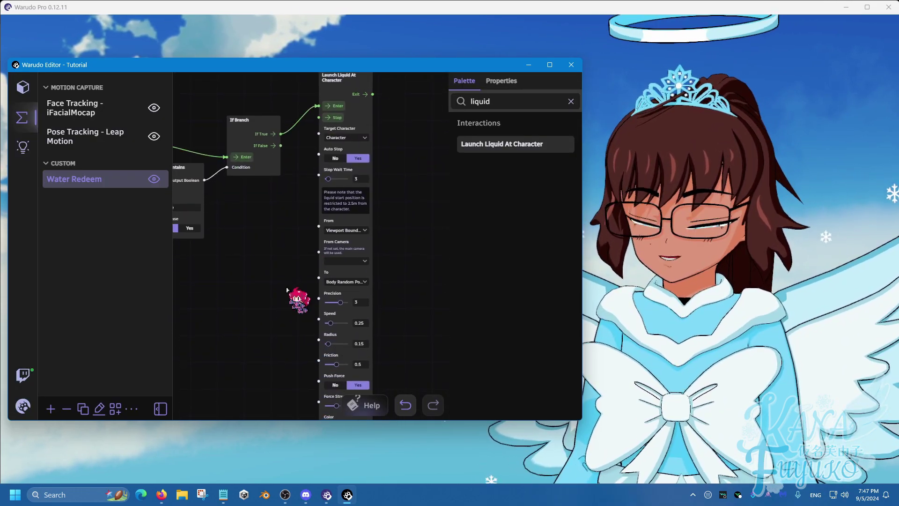
{"action": "left_click_drag", "start_coordinate": [297, 289], "coordinate": [285, 263]}
{"action": "scroll", "coordinate": [285, 263], "scroll_direction": "up", "scroll_amount": 2}
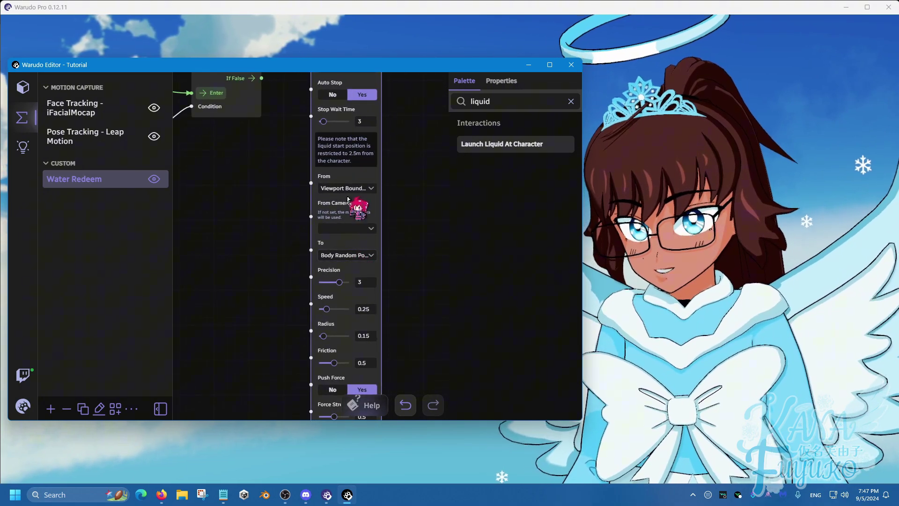
{"action": "left_click", "coordinate": [345, 189]}
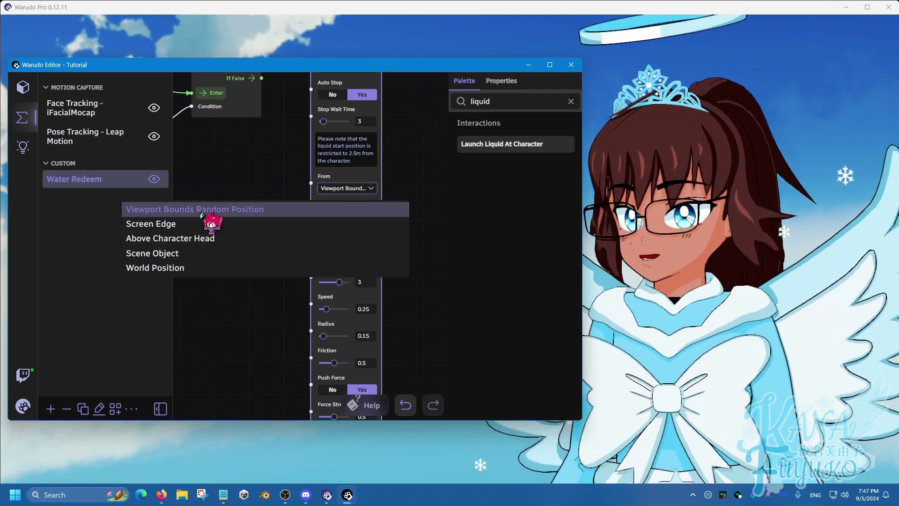
{"action": "left_click", "coordinate": [217, 316]}
{"action": "left_click_drag", "start_coordinate": [660, 284], "coordinate": [676, 264]}
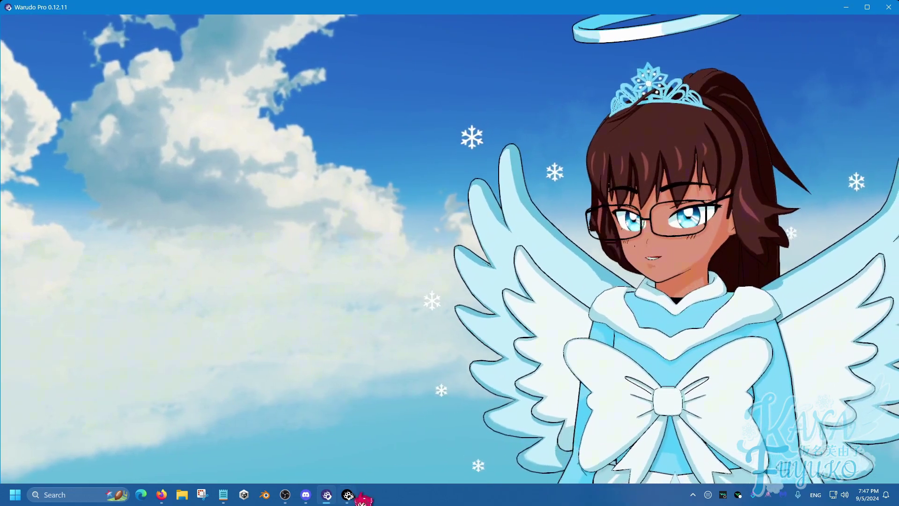
{"action": "left_click", "coordinate": [348, 495]}
{"action": "left_click", "coordinate": [349, 188]}
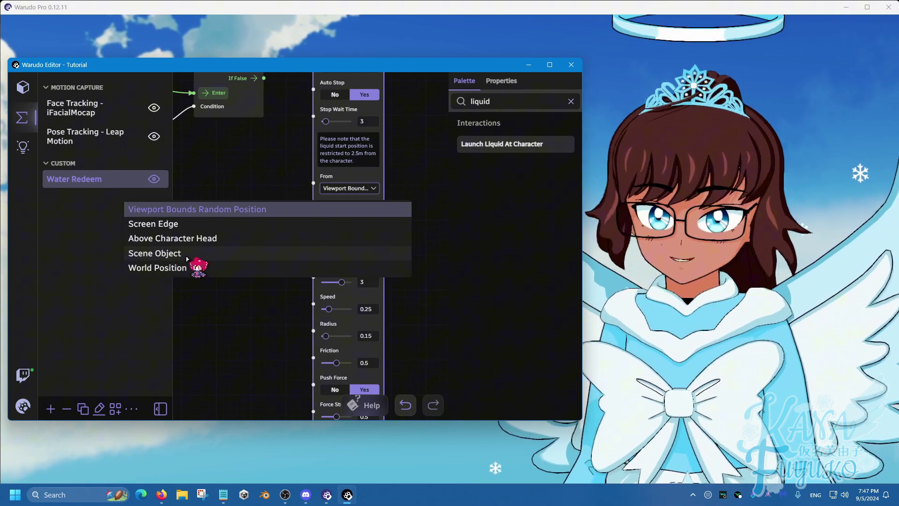
Add an Anchor asset from the Miscellaneous category and rename it Water Point.
{"action": "left_click", "coordinate": [24, 87]}
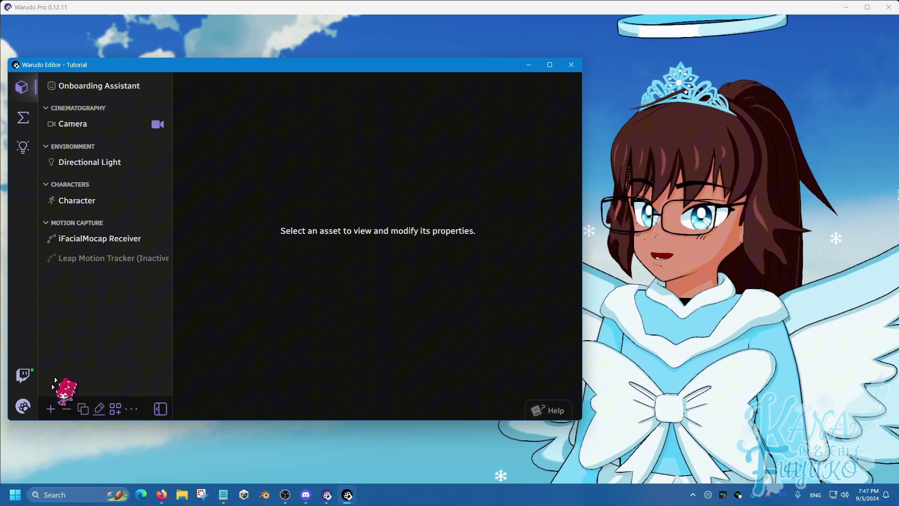
{"action": "left_click", "coordinate": [50, 414]}
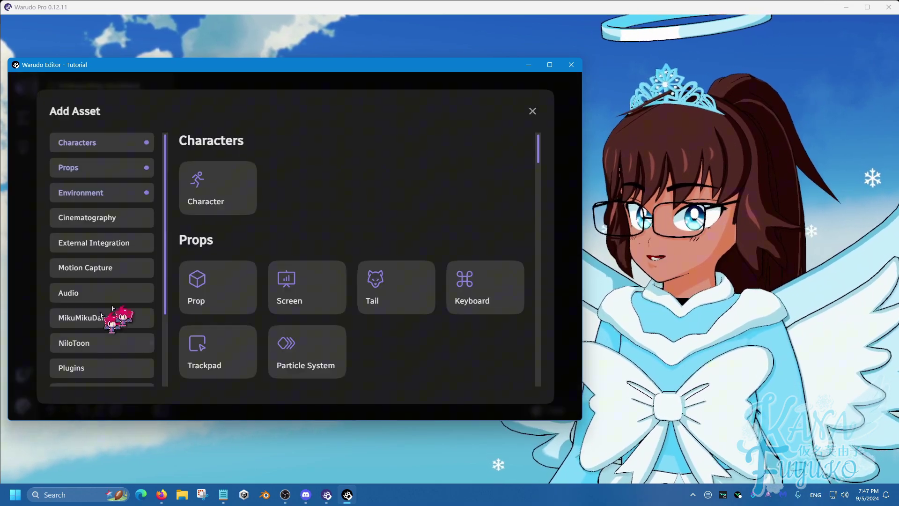
{"action": "scroll", "coordinate": [127, 298], "scroll_direction": "down", "scroll_amount": 3}
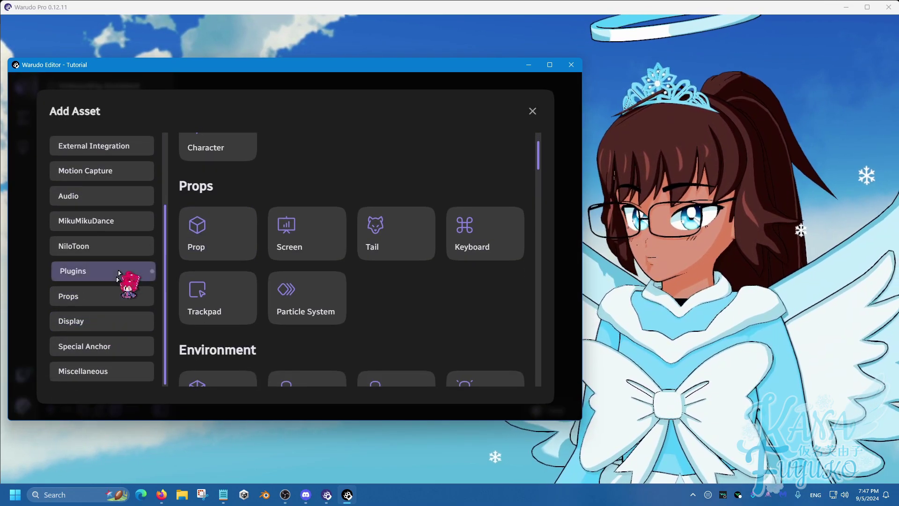
{"action": "left_click", "coordinate": [105, 372]}
{"action": "left_click", "coordinate": [220, 283]}
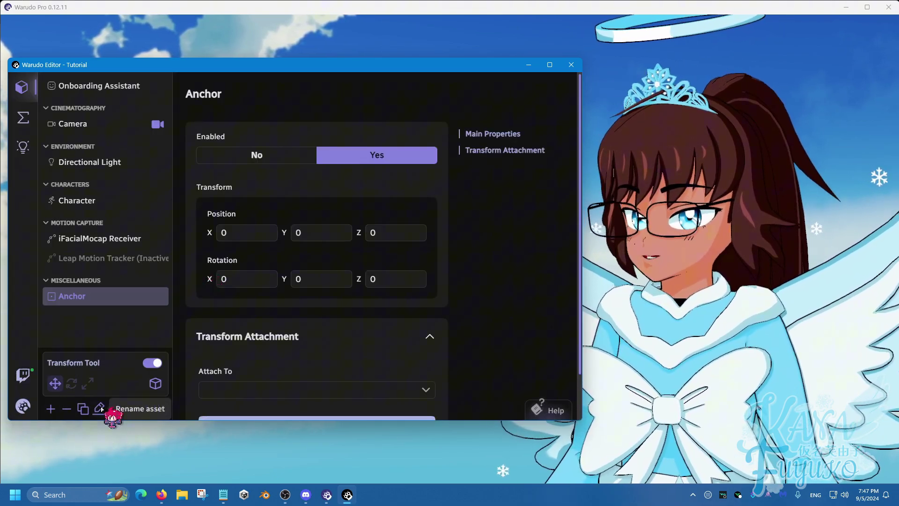
{"action": "left_click", "coordinate": [99, 408]}
{"action": "type", "text": "Water Point"}
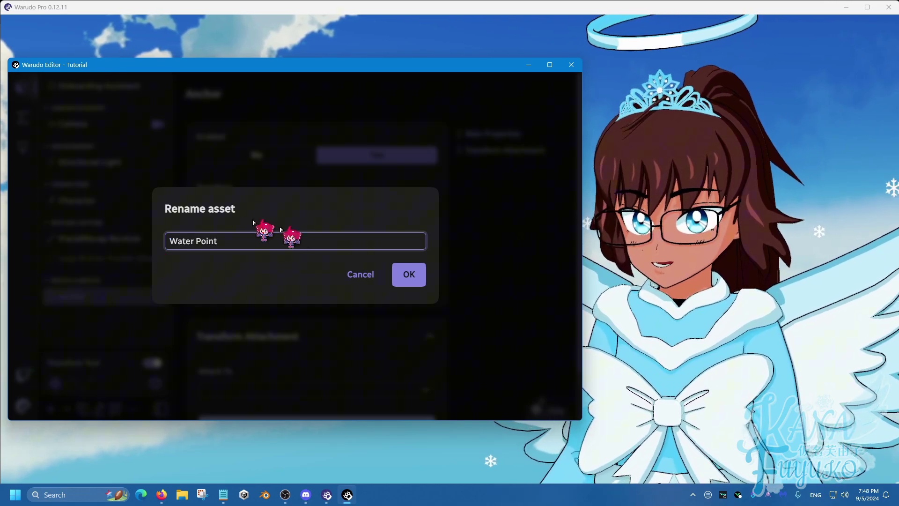
{"action": "left_click", "coordinate": [409, 275]}
Move the Water Point anchor up and in front of the character's face, at about Y 1.46 and Z 0.67.
{"action": "left_click", "coordinate": [674, 377]}
{"action": "left_click_drag", "start_coordinate": [674, 377], "coordinate": [664, 374]}
{"action": "scroll", "coordinate": [664, 375], "scroll_direction": "down", "scroll_amount": 5}
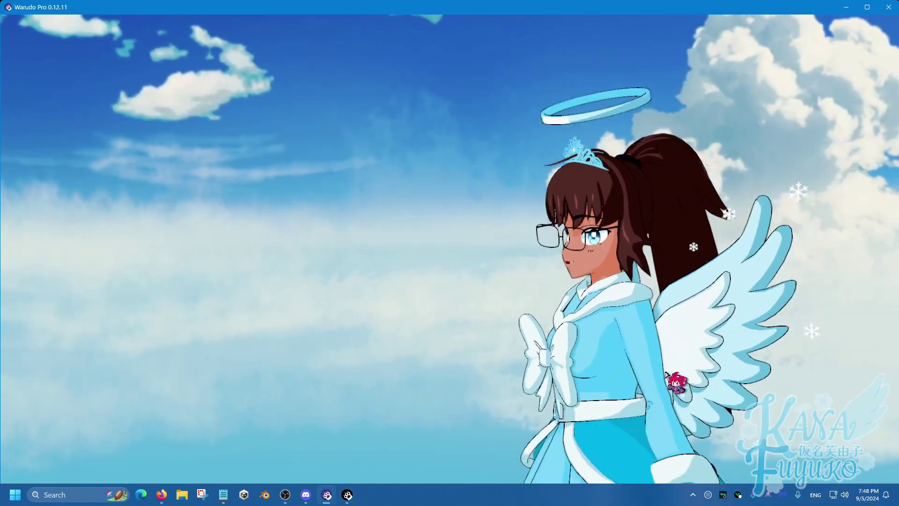
{"action": "middle_click_drag", "start_coordinate": [611, 421], "coordinate": [706, 305]}
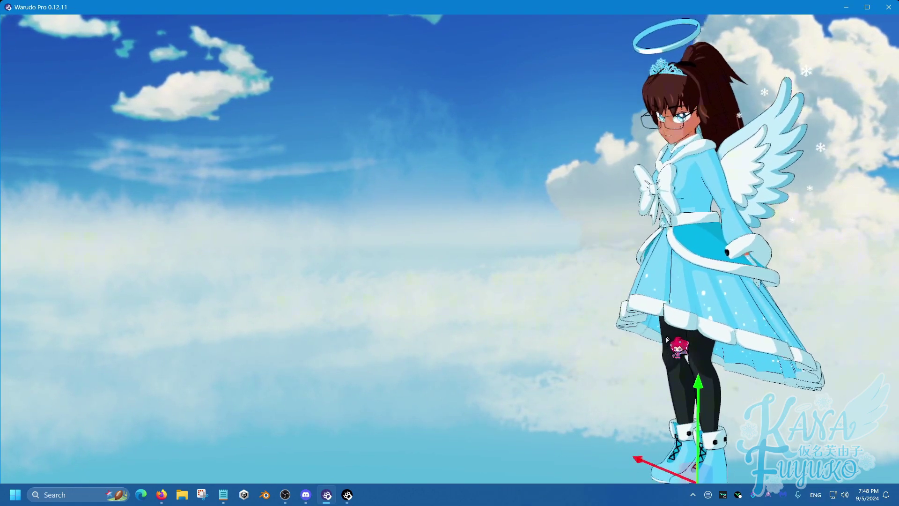
{"action": "scroll", "coordinate": [667, 338], "scroll_direction": "down", "scroll_amount": 1}
{"action": "left_click_drag", "start_coordinate": [589, 462], "coordinate": [452, 477]}
{"action": "left_click_drag", "start_coordinate": [547, 380], "coordinate": [549, 87]}
{"action": "scroll", "coordinate": [552, 125], "scroll_direction": "up", "scroll_amount": 3}
{"action": "middle_click_drag", "start_coordinate": [548, 164], "coordinate": [544, 201]}
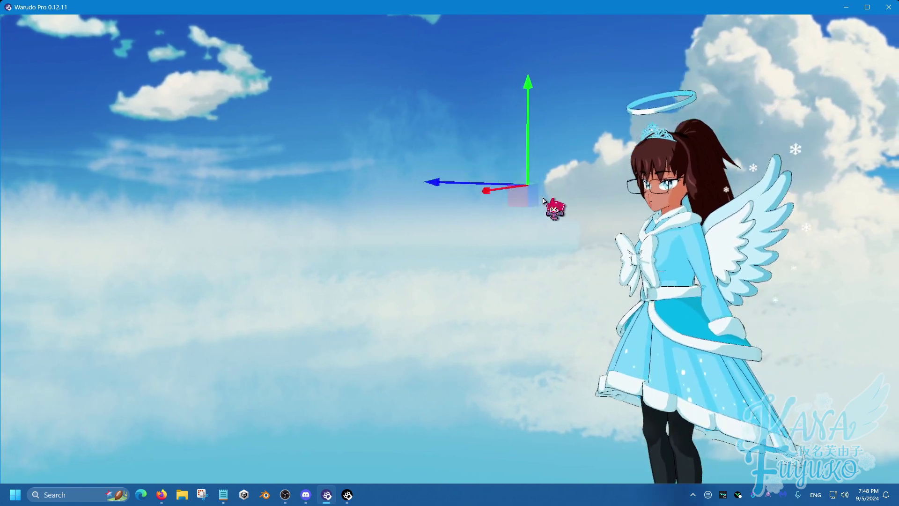
In the Water Redeem blueprint, set the liquid node's From to Scene Object and choose Water Point as the scene object.
{"action": "left_click", "coordinate": [349, 495]}
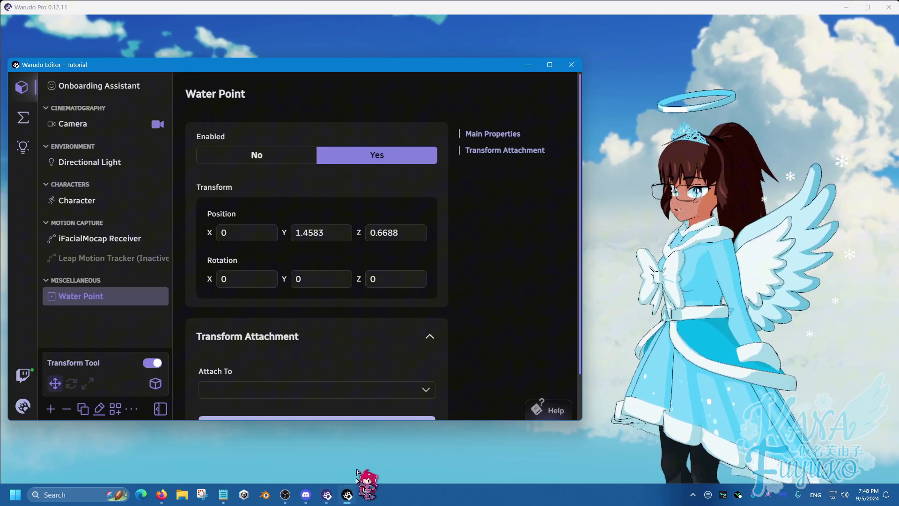
{"action": "left_click", "coordinate": [24, 113]}
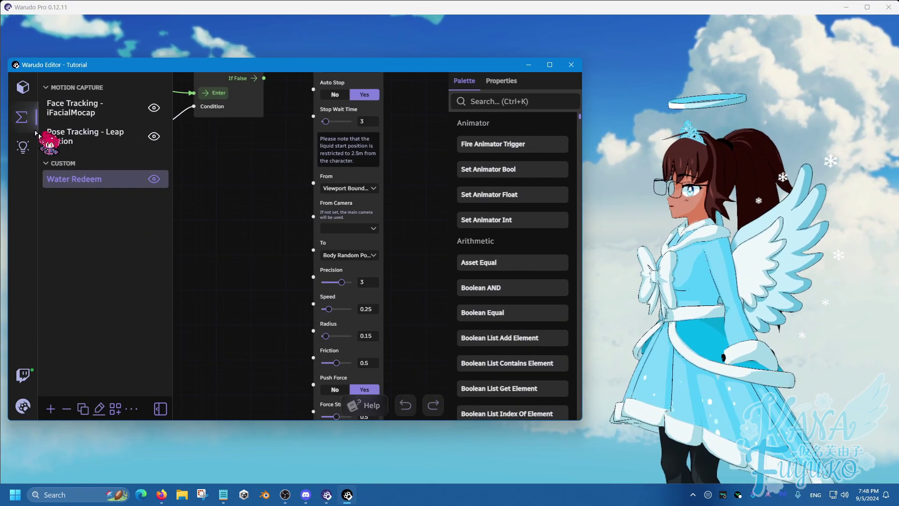
{"action": "left_click", "coordinate": [357, 190]}
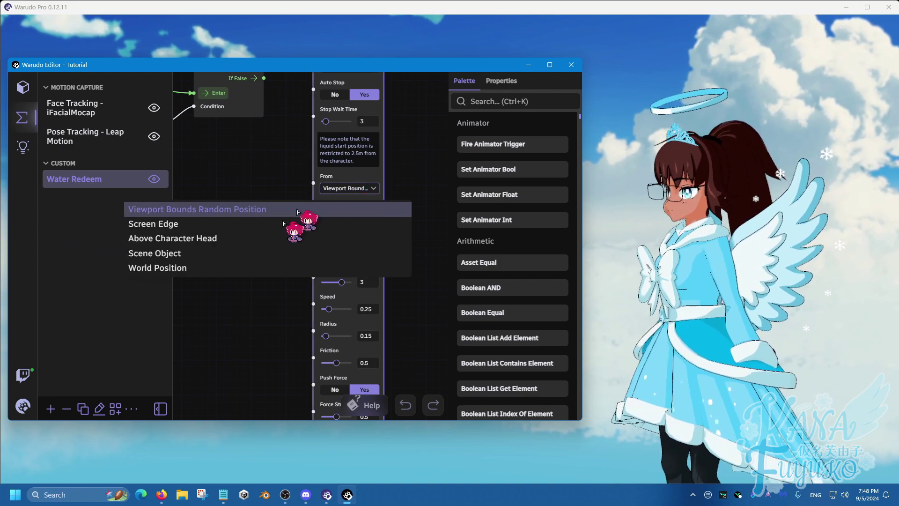
{"action": "left_click", "coordinate": [183, 253]}
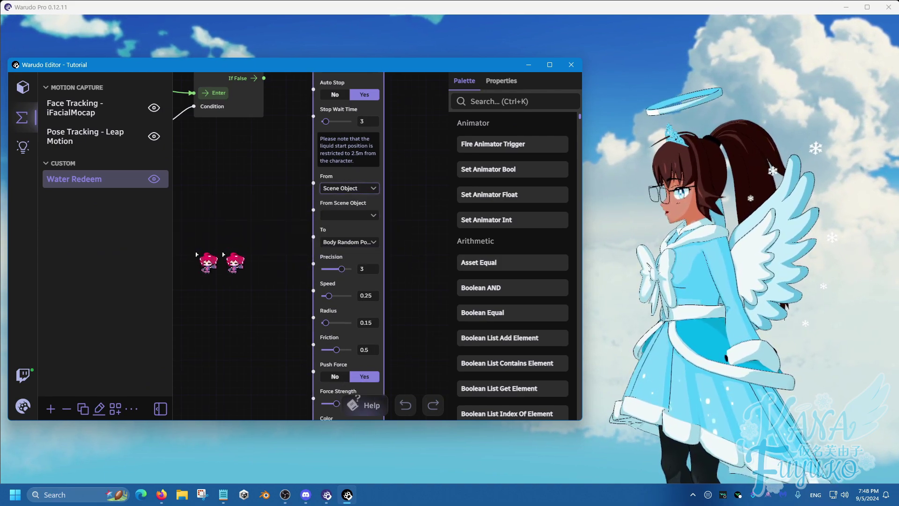
{"action": "left_click", "coordinate": [372, 215]}
{"action": "left_click", "coordinate": [196, 296]}
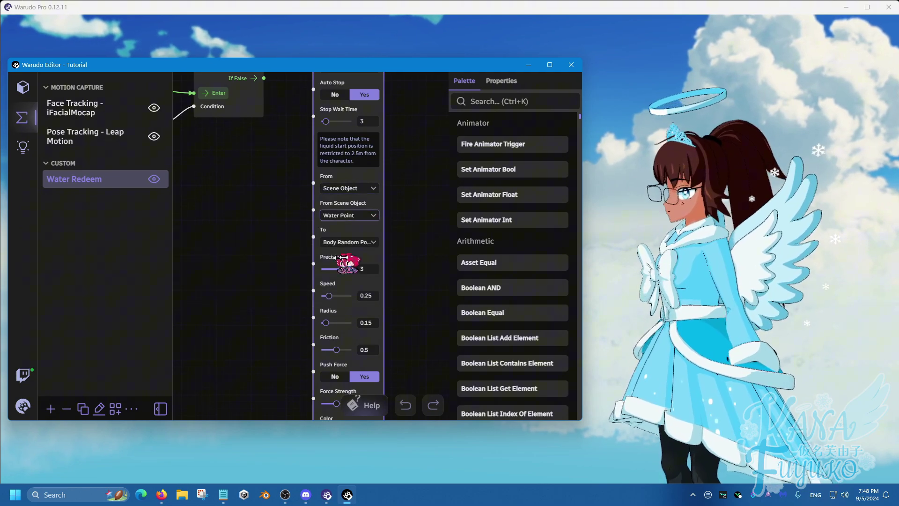
Set the liquid node's To option to Human Body Bone and keep Head as the target bone.
{"action": "left_click", "coordinate": [354, 242]}
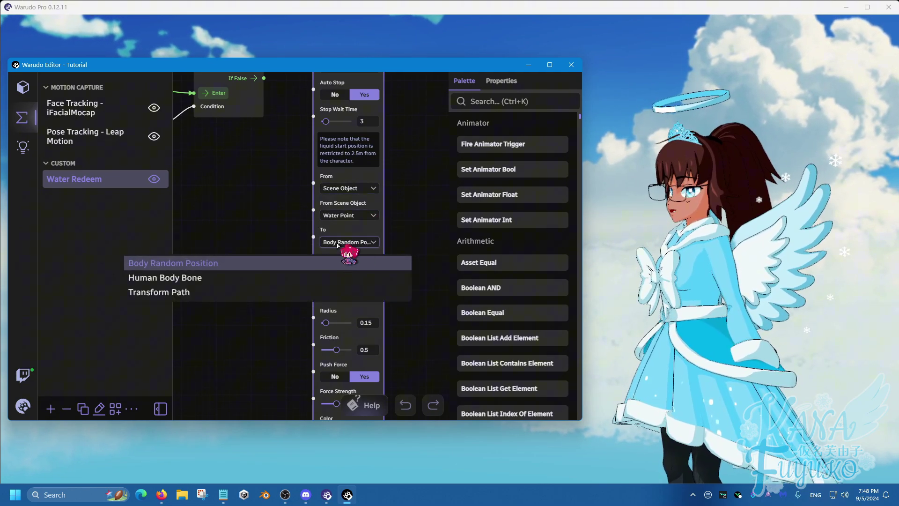
{"action": "left_click", "coordinate": [196, 277]}
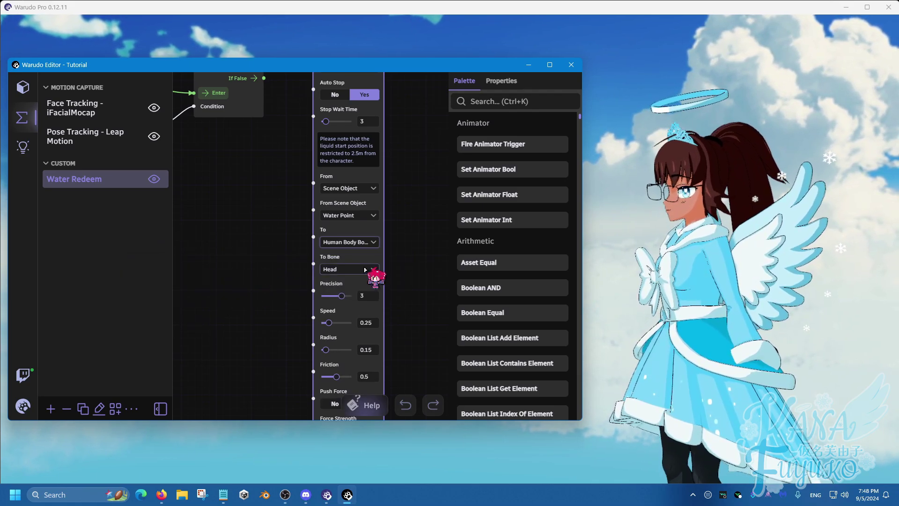
{"action": "left_click", "coordinate": [365, 270]}
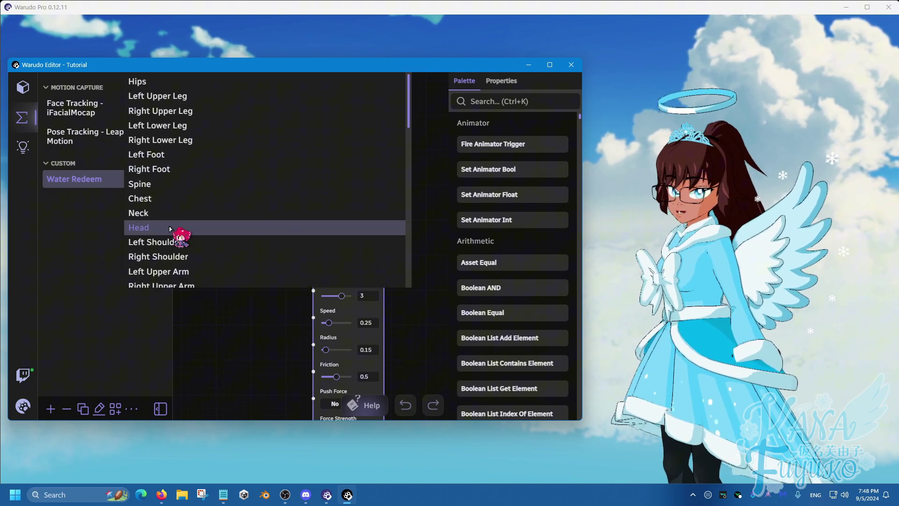
{"action": "left_click", "coordinate": [226, 336]}
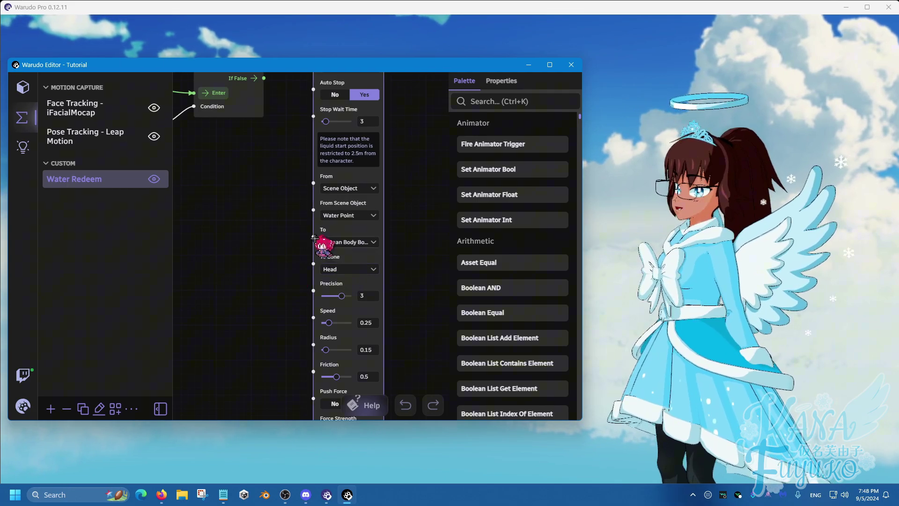
Invoke the Launch Liquid At Character node's Enter flow and watch the liquid launch from Water Point in the scene.
{"action": "scroll", "coordinate": [260, 199], "scroll_direction": "down", "scroll_amount": 1}
{"action": "left_click_drag", "start_coordinate": [260, 200], "coordinate": [232, 319]}
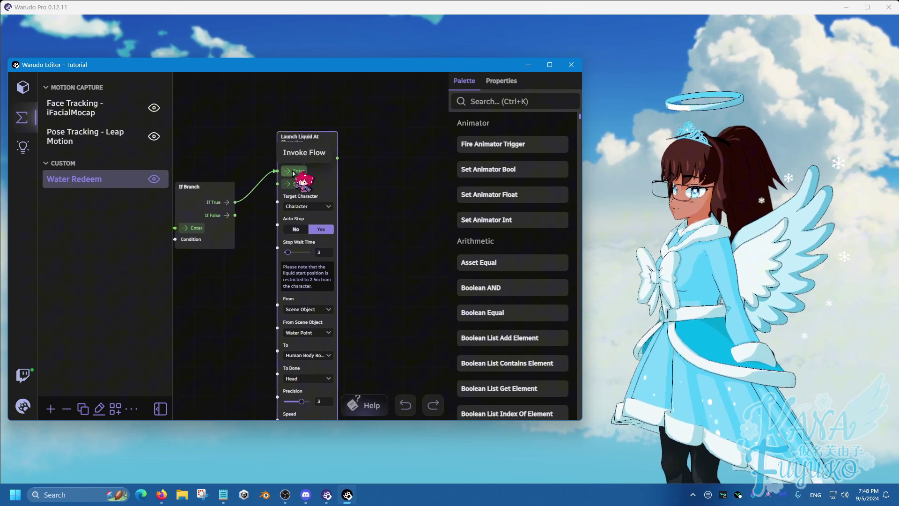
{"action": "left_click", "coordinate": [293, 173]}
{"action": "left_click_drag", "start_coordinate": [656, 277], "coordinate": [726, 288]}
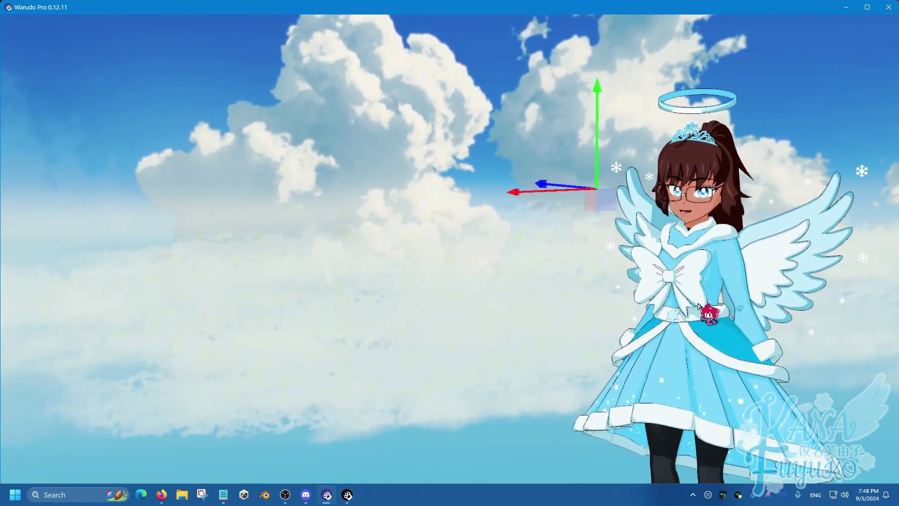
{"action": "scroll", "coordinate": [691, 308], "scroll_direction": "up", "scroll_amount": 3}
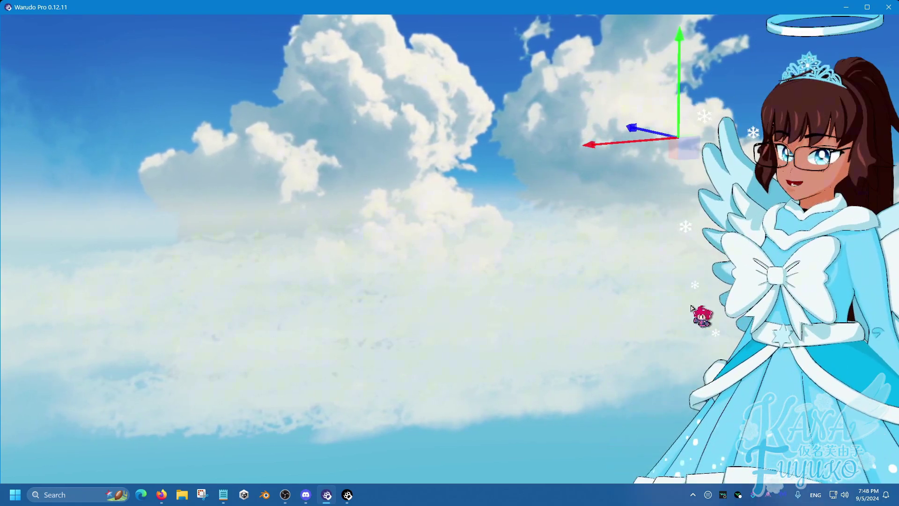
Return to the blueprint and change the liquid's From option to Above Character Head.
{"action": "left_click", "coordinate": [347, 494]}
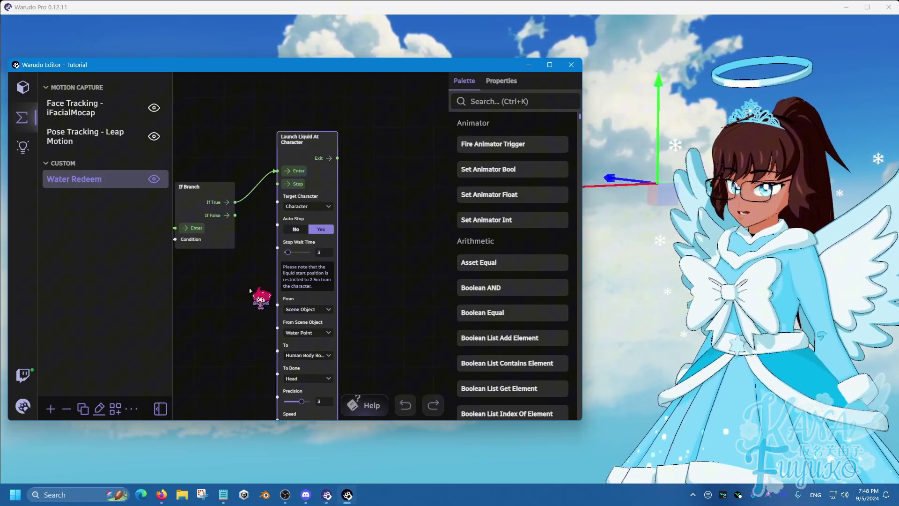
{"action": "left_click_drag", "start_coordinate": [250, 291], "coordinate": [263, 215]}
{"action": "scroll", "coordinate": [287, 276], "scroll_direction": "up", "scroll_amount": 3}
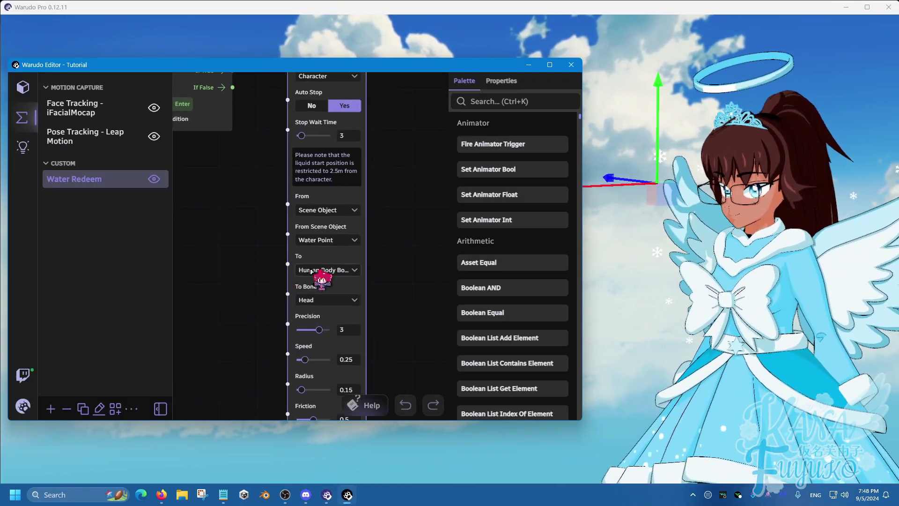
{"action": "left_click", "coordinate": [329, 211]}
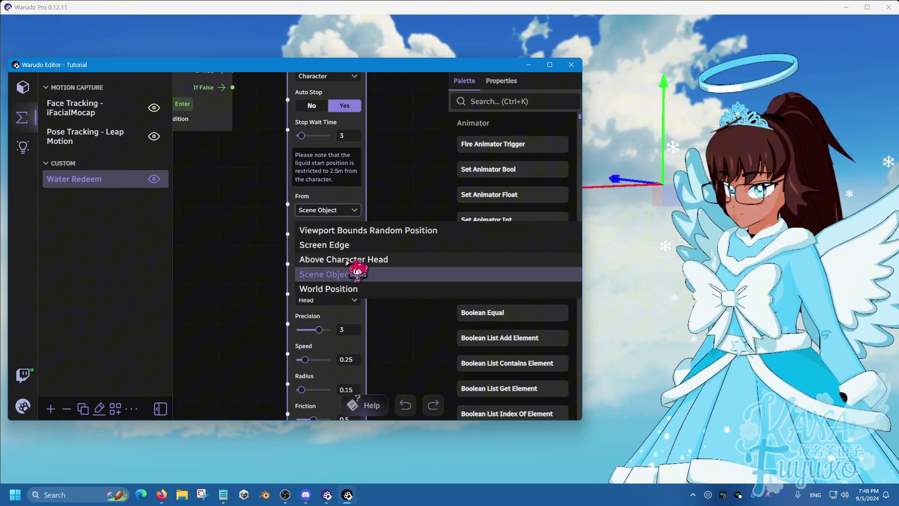
{"action": "left_click", "coordinate": [338, 260]}
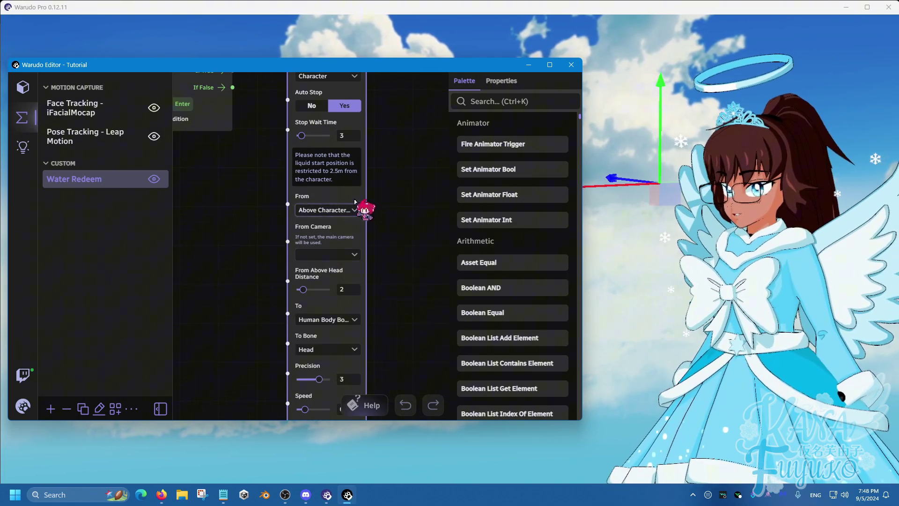
Invoke the liquid node's Enter flow repeatedly and check from several camera angles how the liquid falls on the character's head.
{"action": "left_click_drag", "start_coordinate": [365, 207], "coordinate": [386, 251]}
{"action": "left_click", "coordinate": [313, 93]}
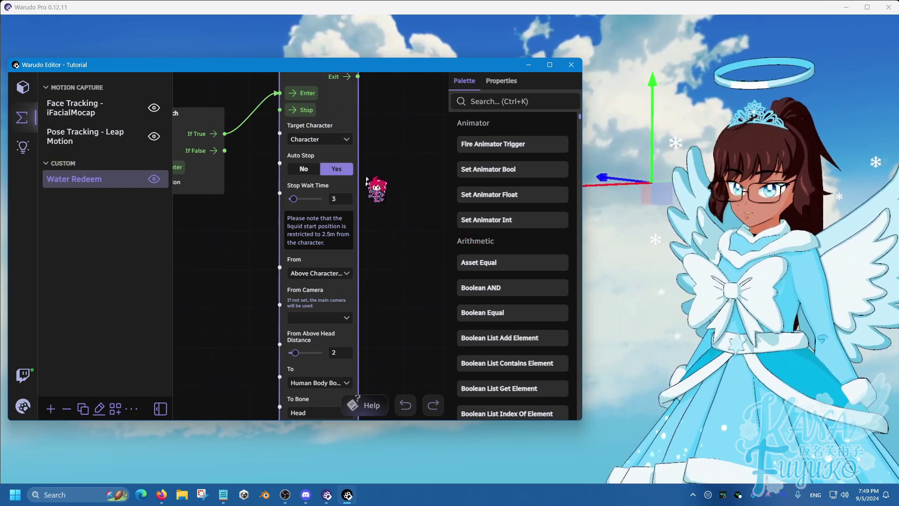
{"action": "left_click_drag", "start_coordinate": [380, 149], "coordinate": [375, 212]}
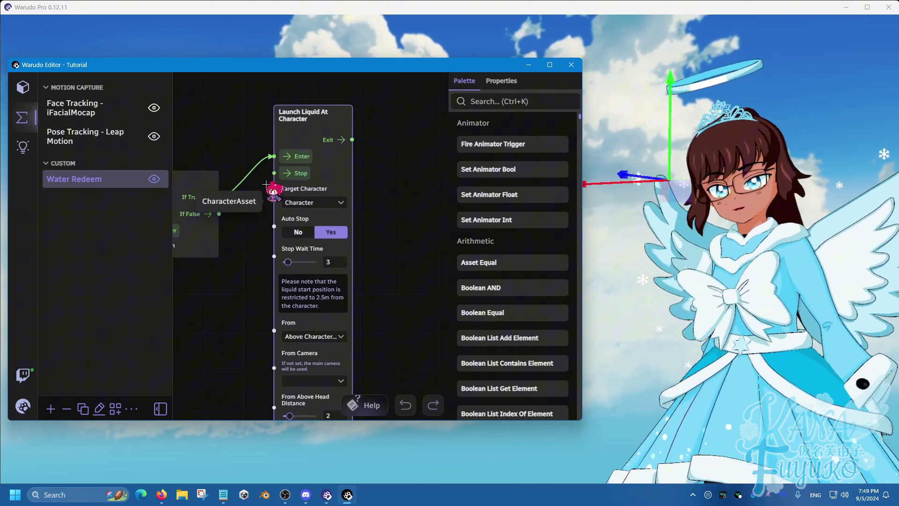
{"action": "left_click", "coordinate": [298, 156]}
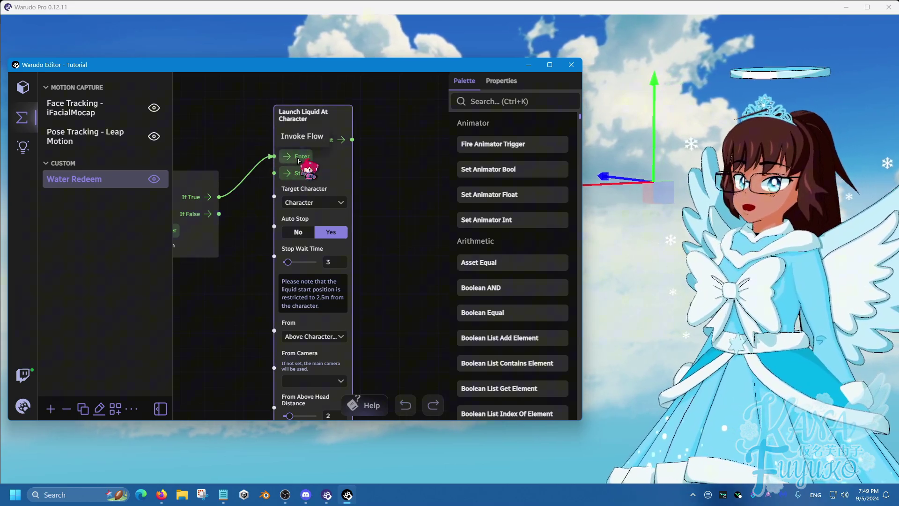
{"action": "left_click_drag", "start_coordinate": [755, 132], "coordinate": [583, 180]}
{"action": "scroll", "coordinate": [583, 180], "scroll_direction": "up", "scroll_amount": 5}
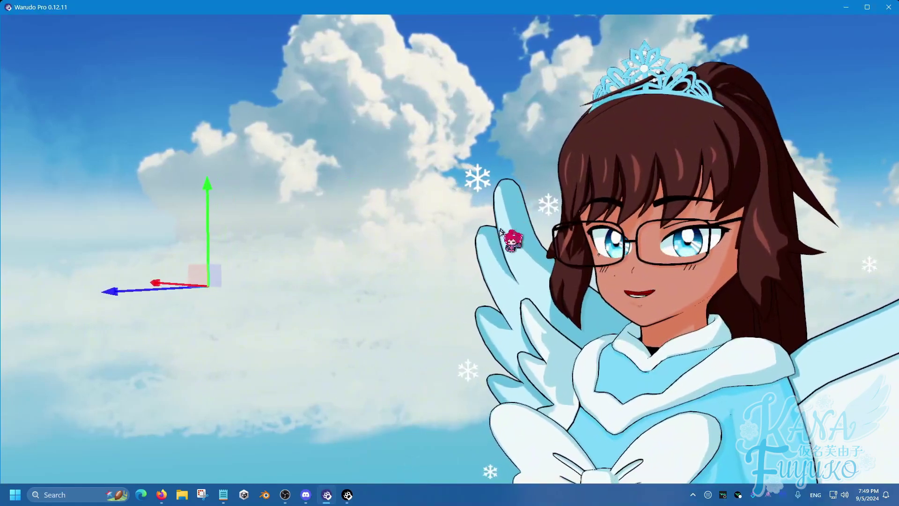
{"action": "scroll", "coordinate": [504, 285], "scroll_direction": "down", "scroll_amount": 4}
{"action": "middle_click_drag", "start_coordinate": [504, 286], "coordinate": [537, 272]}
{"action": "scroll", "coordinate": [537, 272], "scroll_direction": "up", "scroll_amount": 3}
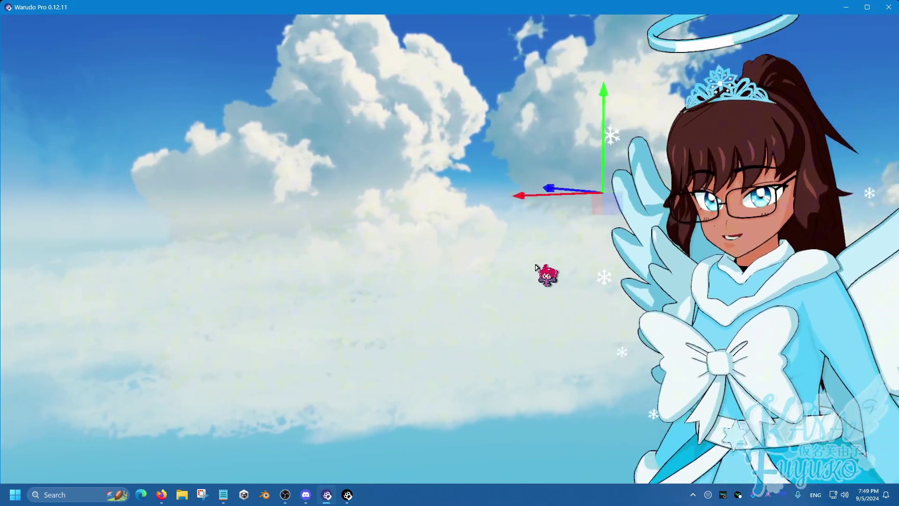
{"action": "left_click", "coordinate": [347, 495]}
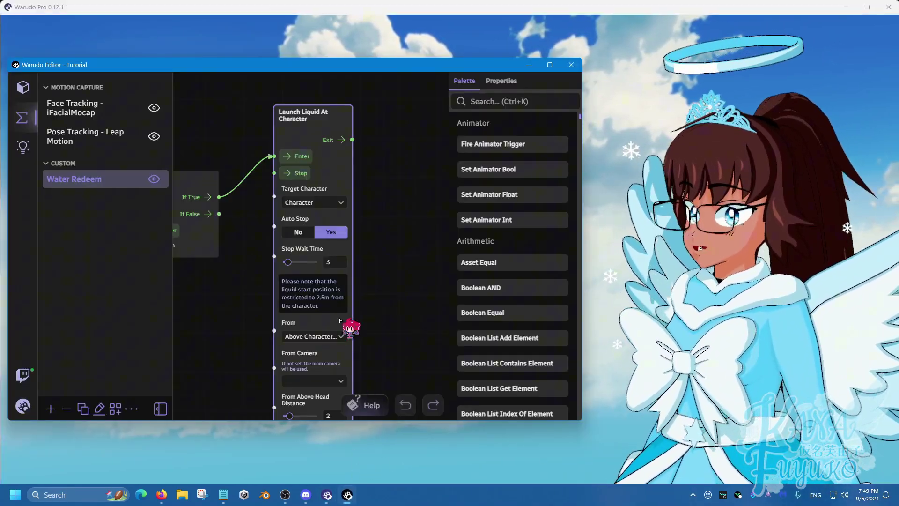
{"action": "left_click", "coordinate": [301, 159]}
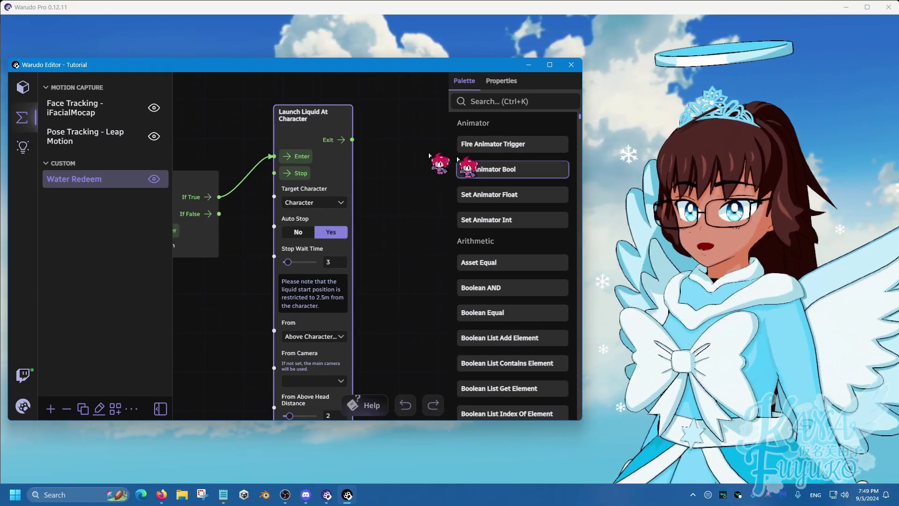
Select the Character asset in the scene and open its ragdoll for editing.
{"action": "left_click", "coordinate": [23, 86]}
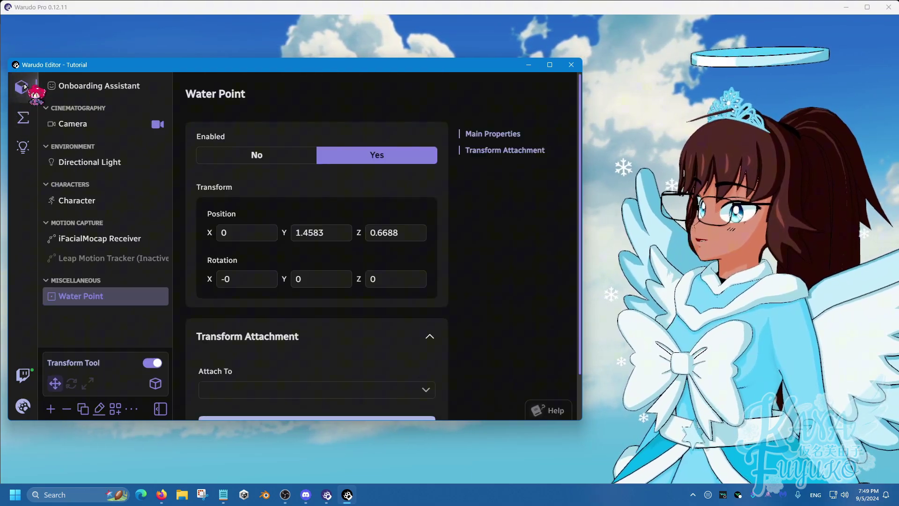
{"action": "left_click", "coordinate": [84, 200]}
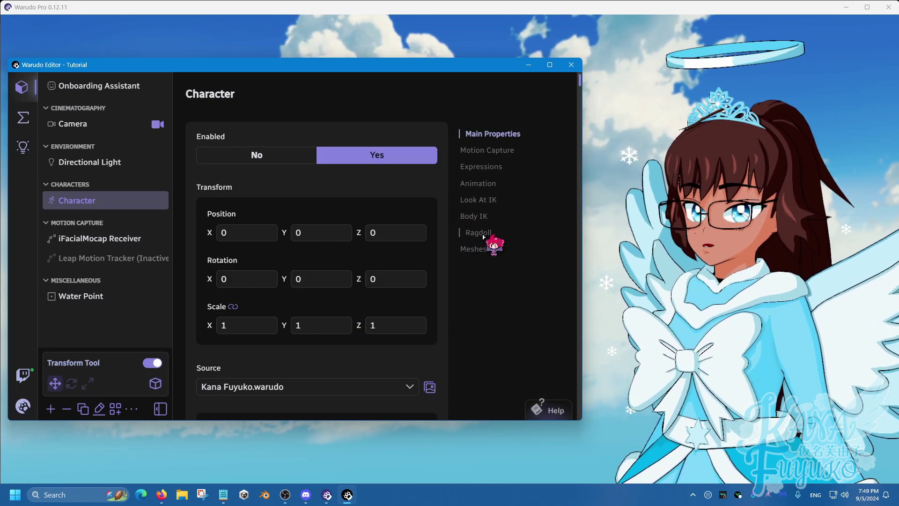
{"action": "left_click", "coordinate": [483, 234]}
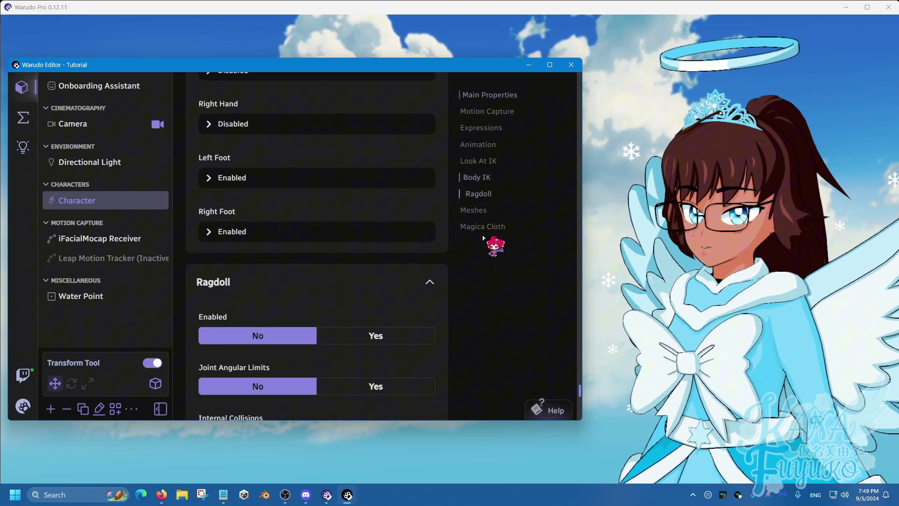
{"action": "scroll", "coordinate": [393, 220], "scroll_direction": "down", "scroll_amount": 3}
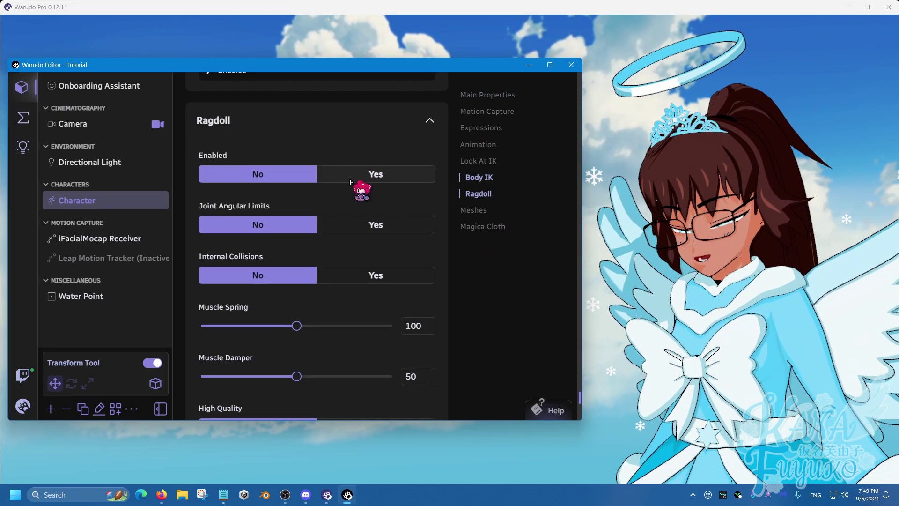
{"action": "scroll", "coordinate": [340, 171], "scroll_direction": "down", "scroll_amount": 4}
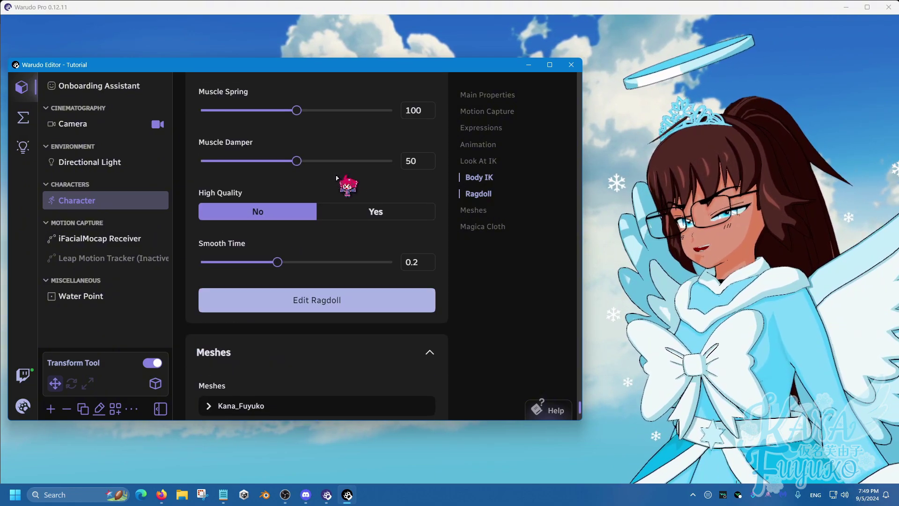
{"action": "left_click", "coordinate": [316, 304]}
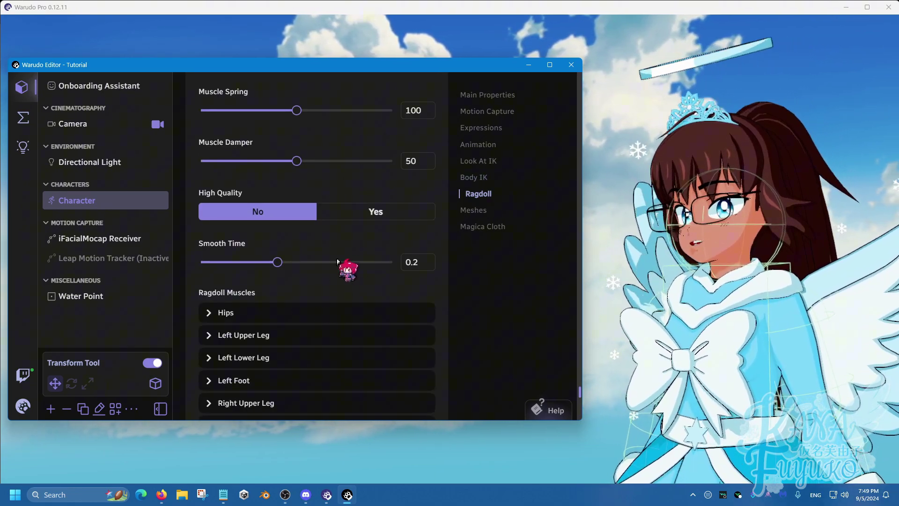
Review the character's ragdoll options and muscle list, and close the ragdoll editing.
{"action": "scroll", "coordinate": [345, 261], "scroll_direction": "up", "scroll_amount": 5}
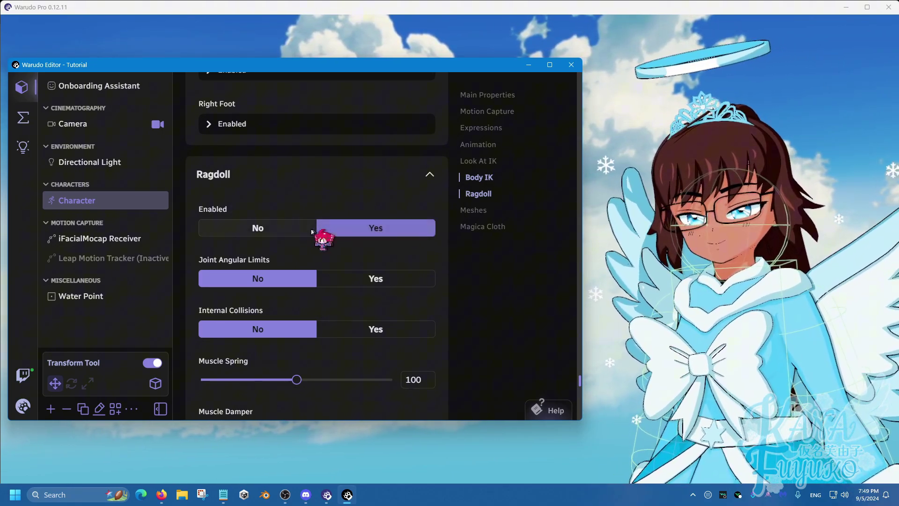
{"action": "scroll", "coordinate": [303, 280], "scroll_direction": "down", "scroll_amount": 9}
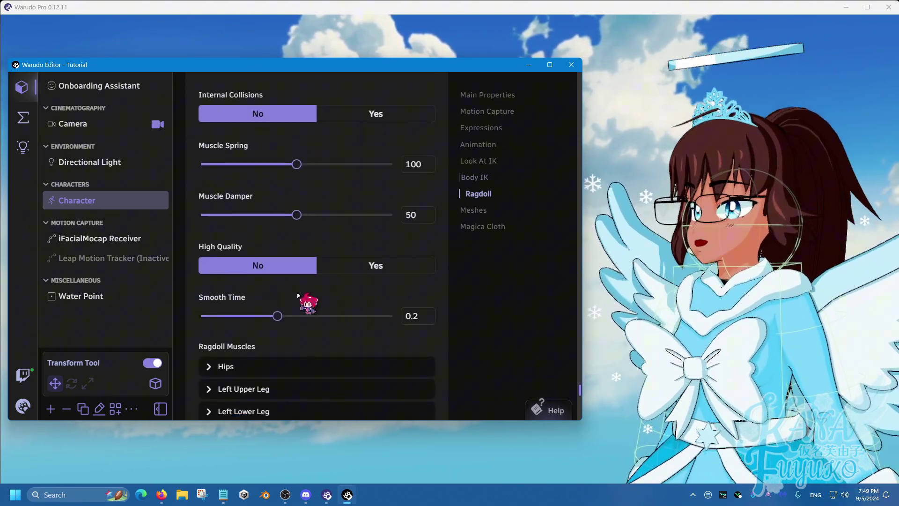
{"action": "scroll", "coordinate": [311, 235], "scroll_direction": "down", "scroll_amount": 4}
{"action": "scroll", "coordinate": [306, 248], "scroll_direction": "up", "scroll_amount": 4}
{"action": "scroll", "coordinate": [279, 229], "scroll_direction": "down", "scroll_amount": 3}
{"action": "left_click", "coordinate": [317, 401]}
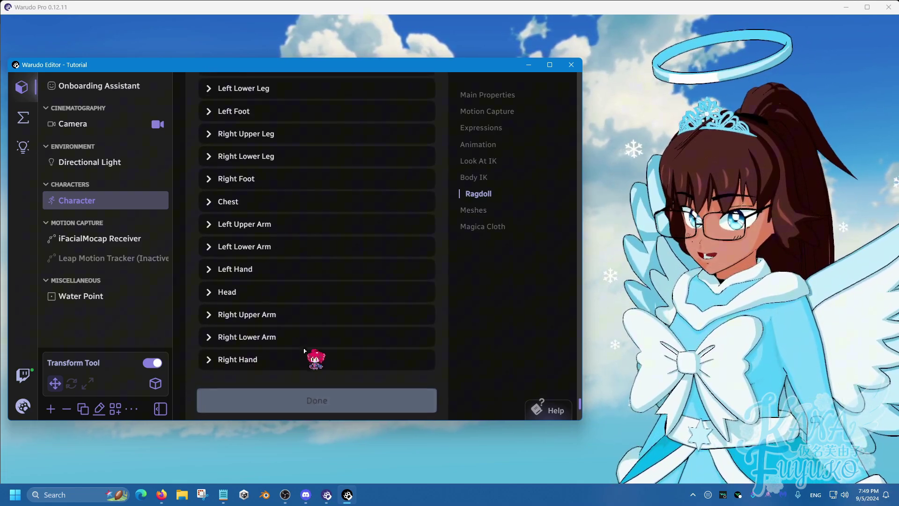
Edit the ragdoll's Head collider, setting center Y to 0.0958, radius to about 0.21 and height to about 0.48, and finish editing.
{"action": "scroll", "coordinate": [311, 347], "scroll_direction": "down", "scroll_amount": 2}
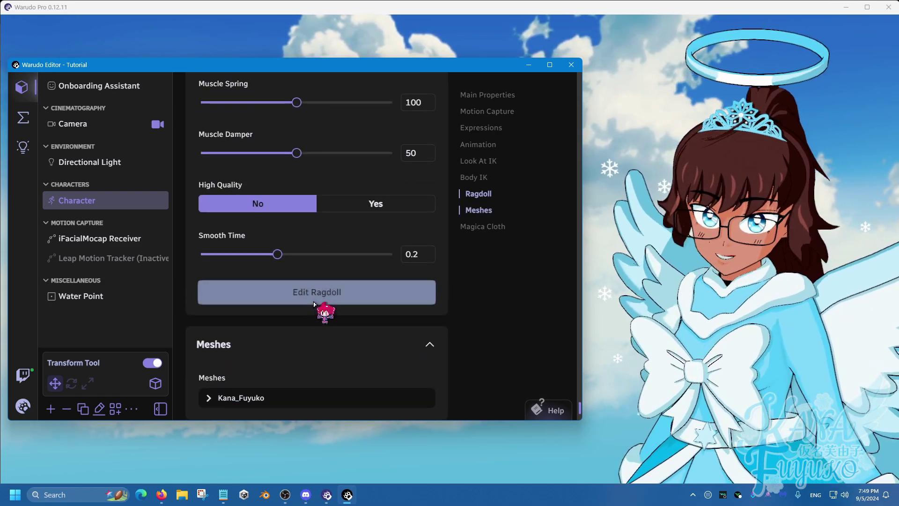
{"action": "left_click", "coordinate": [313, 300]}
{"action": "scroll", "coordinate": [280, 307], "scroll_direction": "down", "scroll_amount": 6}
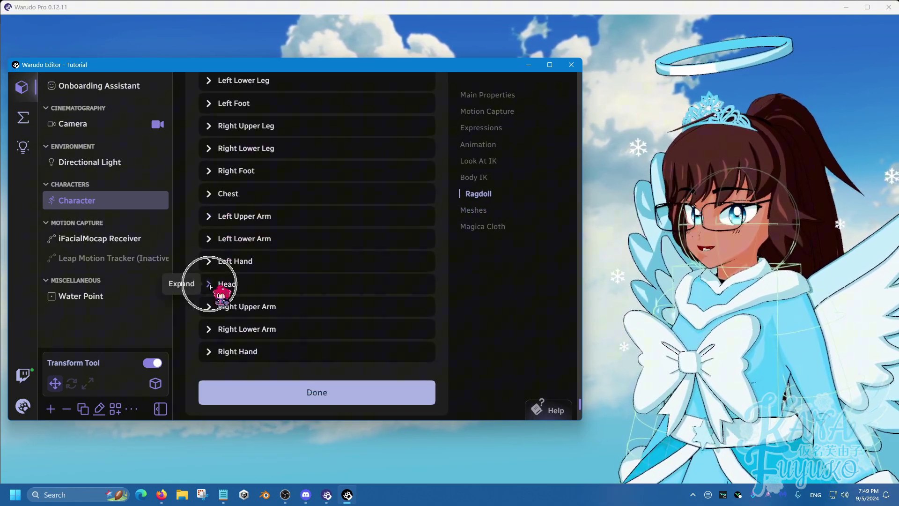
{"action": "left_click", "coordinate": [210, 284]}
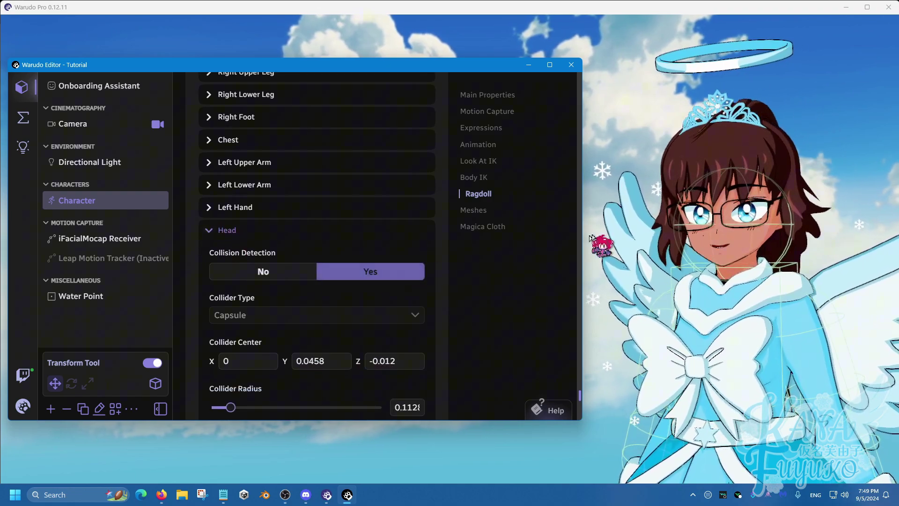
{"action": "scroll", "coordinate": [388, 273], "scroll_direction": "down", "scroll_amount": 3}
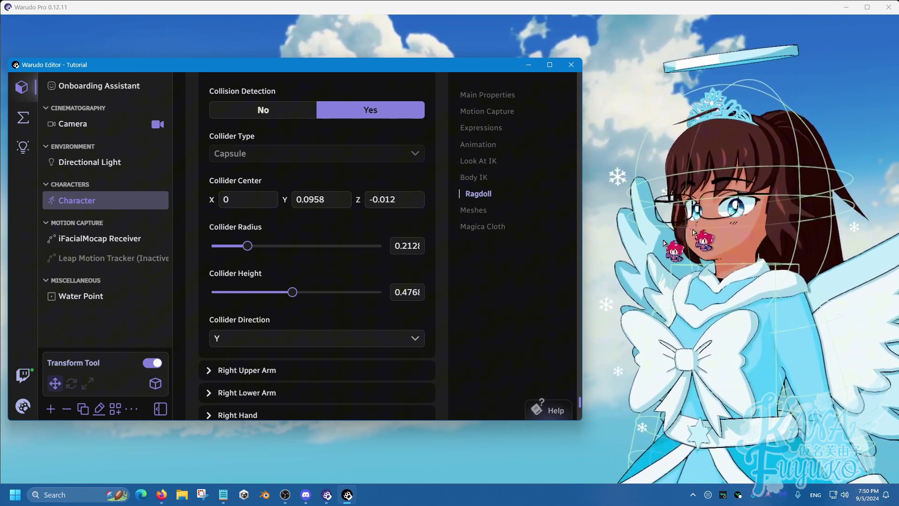
{"action": "scroll", "coordinate": [371, 295], "scroll_direction": "up", "scroll_amount": 6}
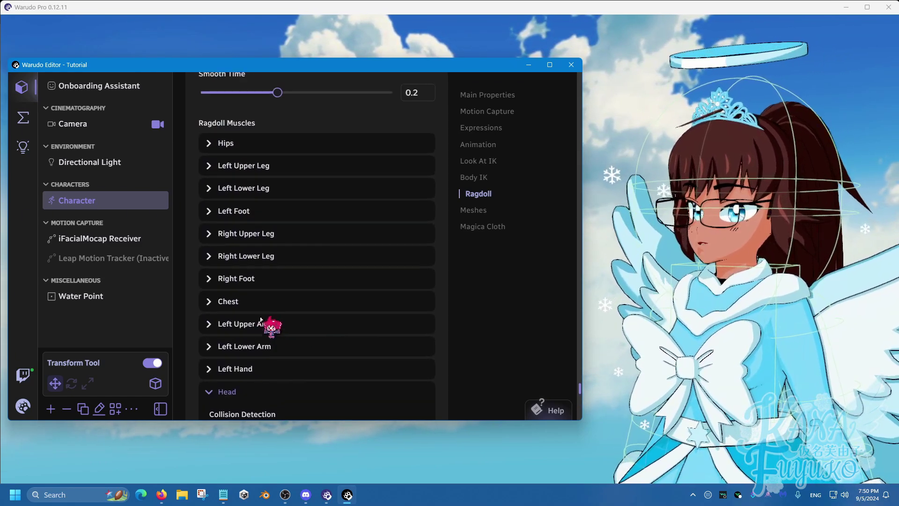
{"action": "scroll", "coordinate": [223, 287], "scroll_direction": "down", "scroll_amount": 2}
{"action": "left_click", "coordinate": [223, 285]}
{"action": "scroll", "coordinate": [230, 311], "scroll_direction": "down", "scroll_amount": 3}
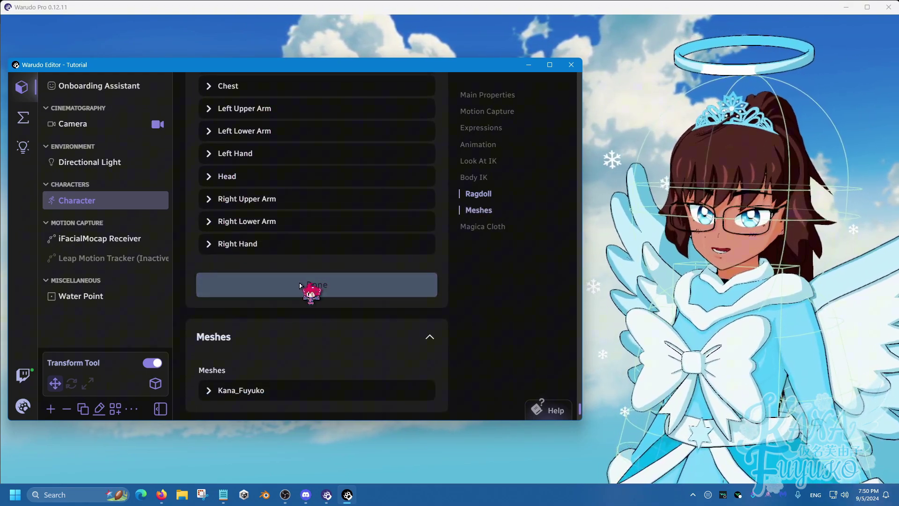
{"action": "left_click", "coordinate": [307, 285]}
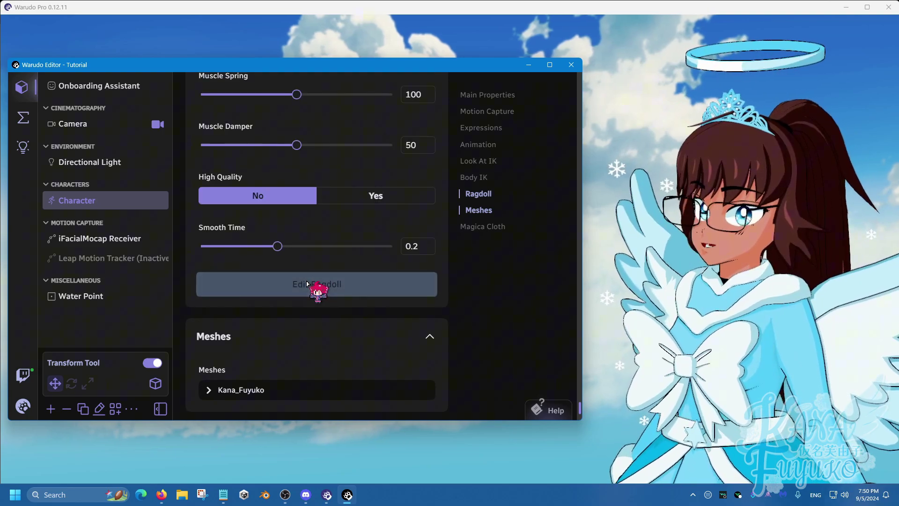
Disable the character's ragdoll and test the liquid launch again from the Water Redeem blueprint.
{"action": "scroll", "coordinate": [300, 288], "scroll_direction": "up", "scroll_amount": 10}
{"action": "scroll", "coordinate": [291, 281], "scroll_direction": "down", "scroll_amount": 2}
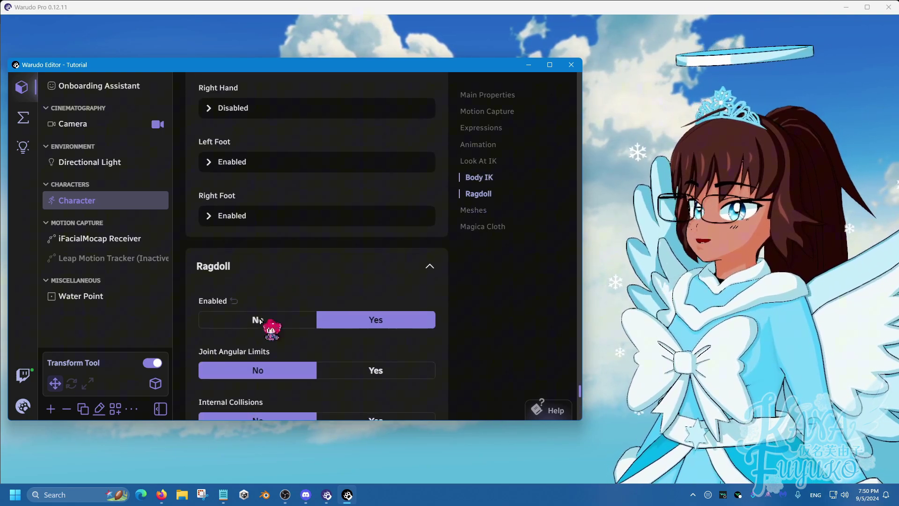
{"action": "left_click", "coordinate": [261, 321]}
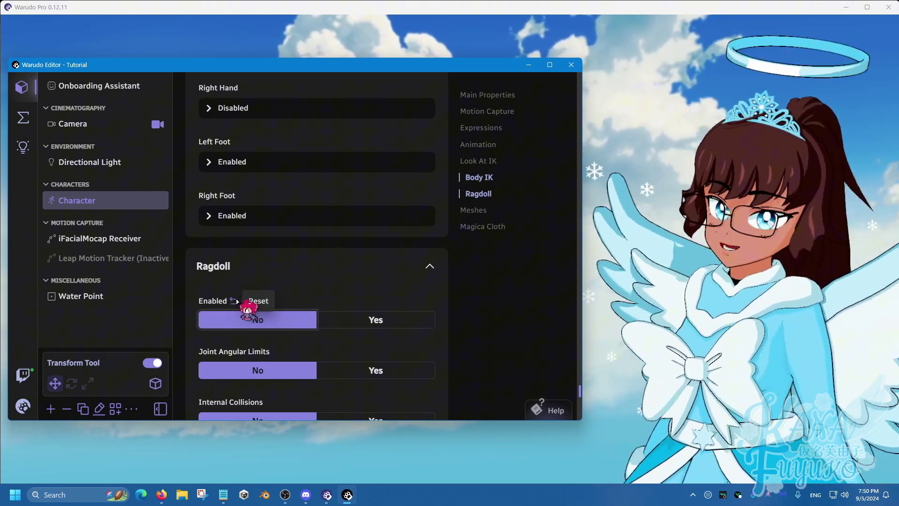
{"action": "left_click", "coordinate": [22, 121]}
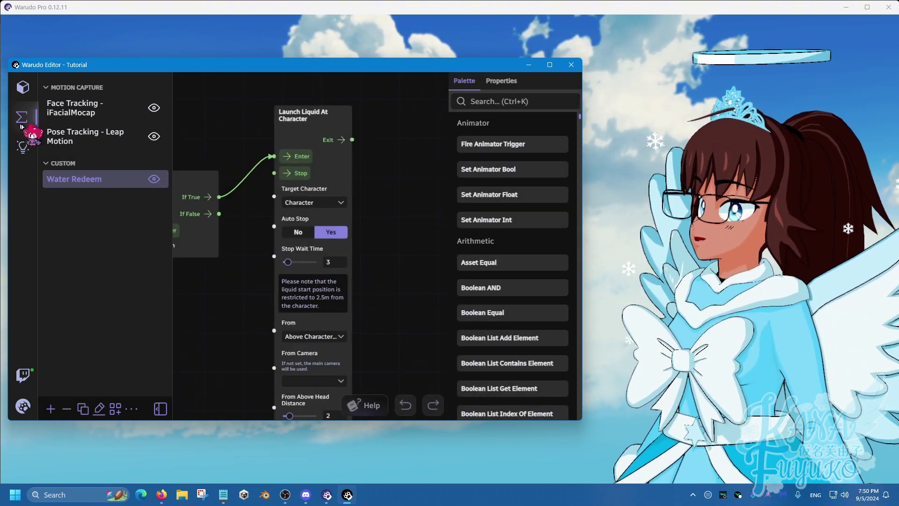
{"action": "left_click", "coordinate": [308, 166]}
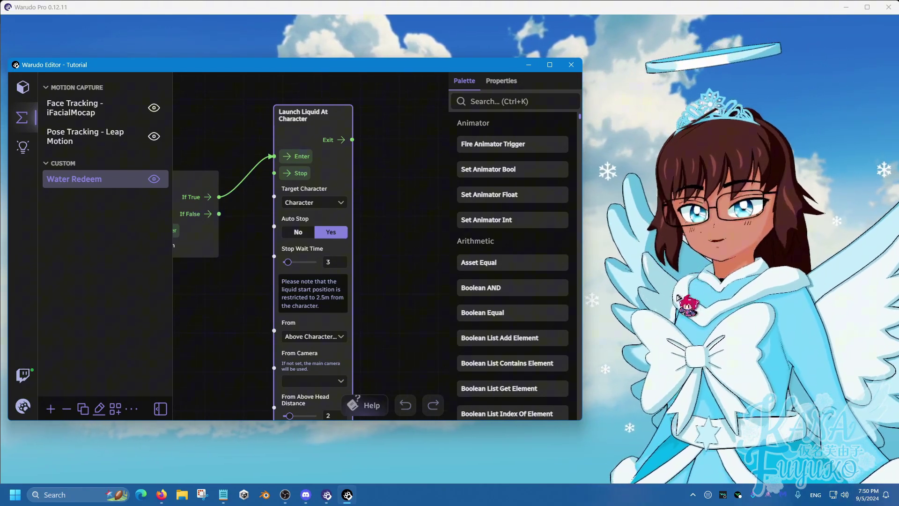
Examine the full list of liquid parameters on the Launch Liquid At Character node.
{"action": "scroll", "coordinate": [414, 287], "scroll_direction": "down", "scroll_amount": 1}
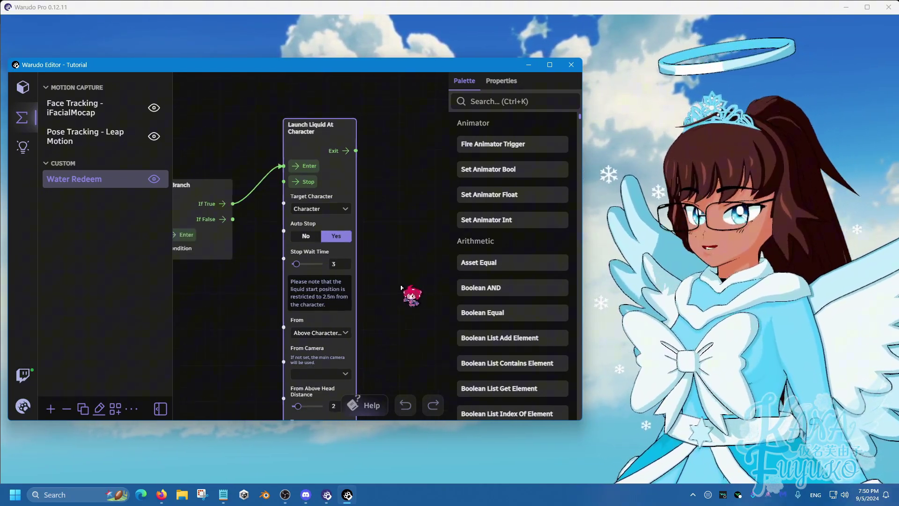
{"action": "scroll", "coordinate": [260, 197], "scroll_direction": "down", "scroll_amount": 3}
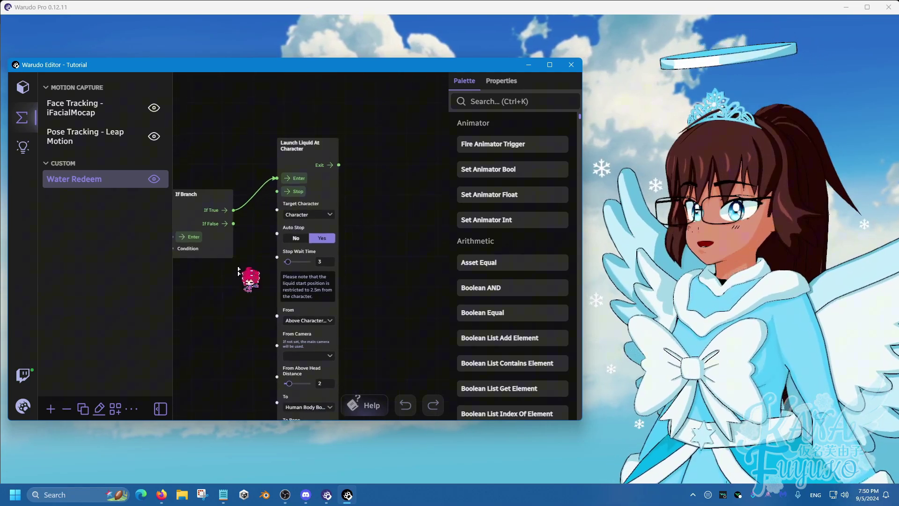
{"action": "scroll", "coordinate": [258, 195], "scroll_direction": "down", "scroll_amount": 4}
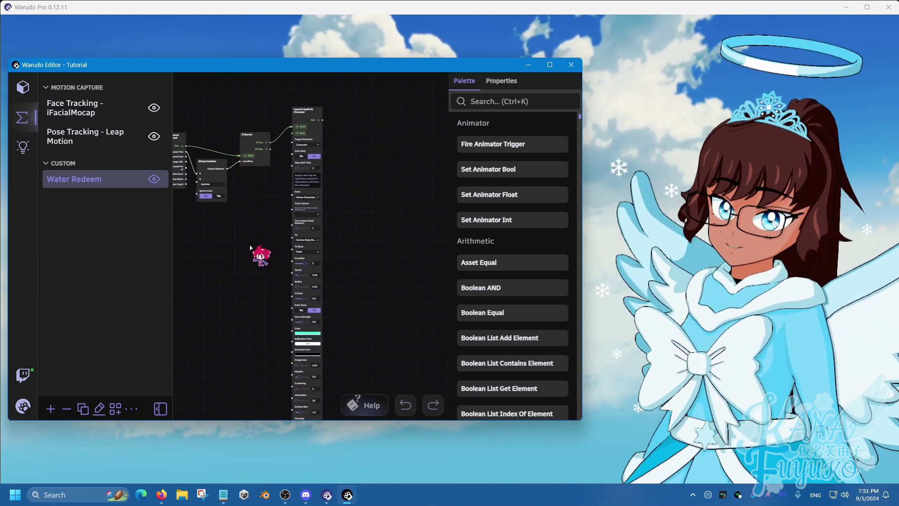
{"action": "scroll", "coordinate": [257, 248], "scroll_direction": "up", "scroll_amount": 3}
{"action": "left_click_drag", "start_coordinate": [276, 294], "coordinate": [256, 201]}
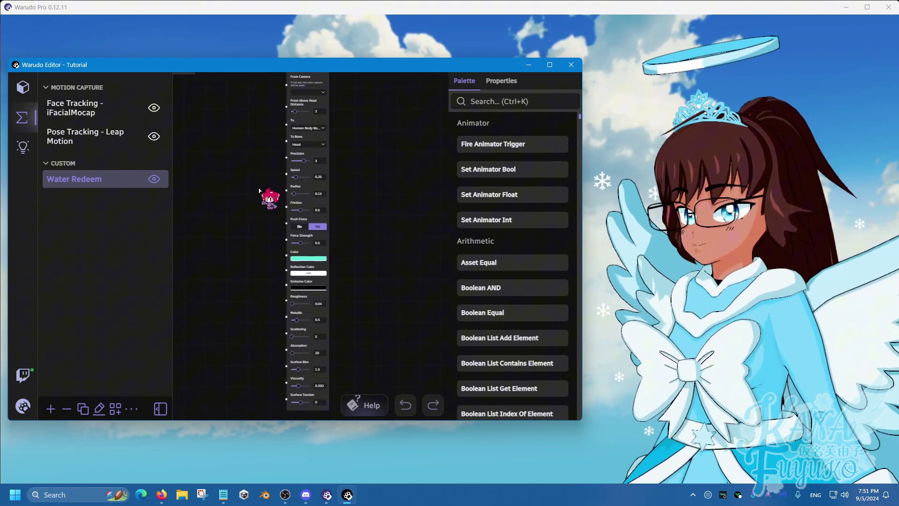
{"action": "scroll", "coordinate": [256, 202], "scroll_direction": "up", "scroll_amount": 2}
{"action": "scroll", "coordinate": [293, 270], "scroll_direction": "down", "scroll_amount": 4}
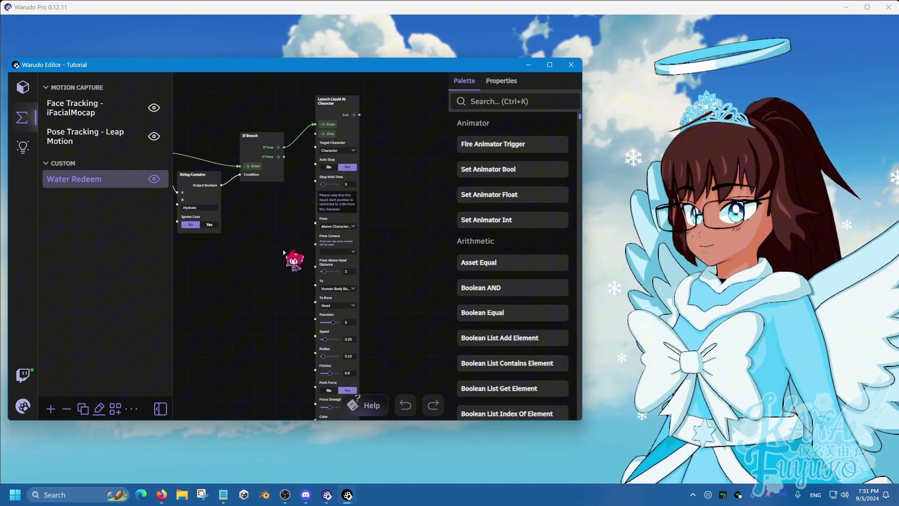
{"action": "scroll", "coordinate": [257, 297], "scroll_direction": "down", "scroll_amount": 2}
{"action": "left_click_drag", "start_coordinate": [271, 256], "coordinate": [291, 129]}
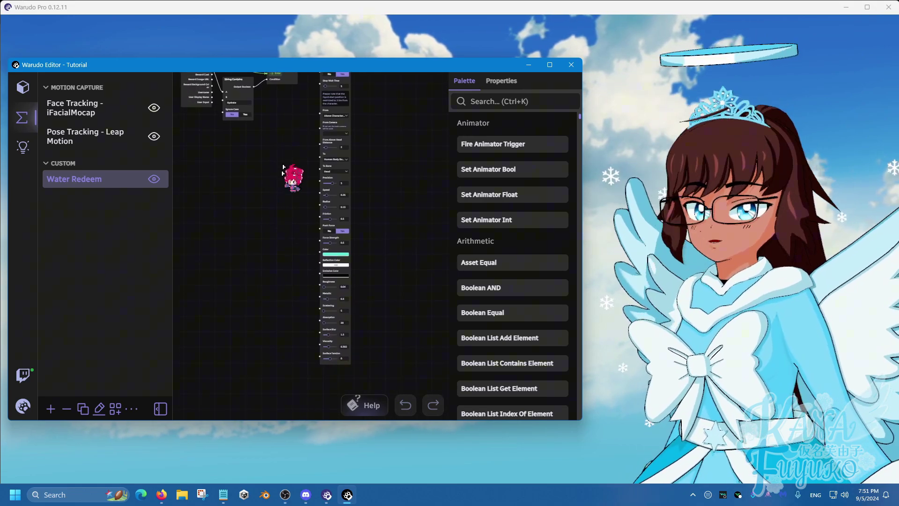
{"action": "scroll", "coordinate": [290, 253], "scroll_direction": "up", "scroll_amount": 2}
Add an Invoke Flow node to the blueprint and connect its Exit to the Launch Liquid At Character node's Enter.
{"action": "left_click", "coordinate": [506, 99]}
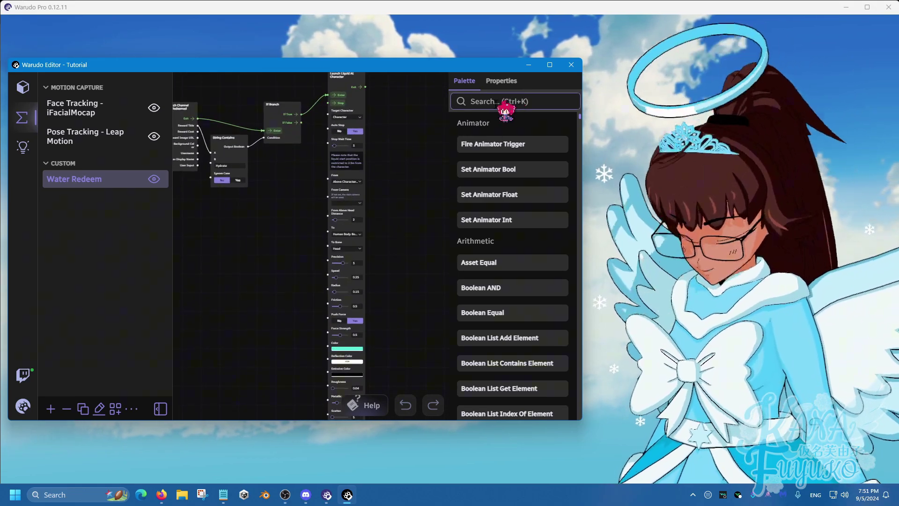
{"action": "type", "text": "invoke"}
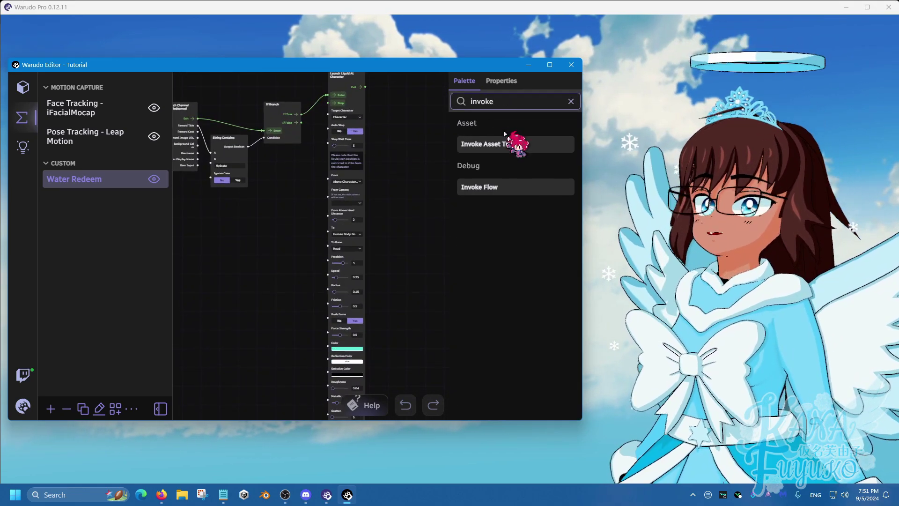
{"action": "left_click_drag", "start_coordinate": [515, 186], "coordinate": [283, 208]}
{"action": "scroll", "coordinate": [296, 175], "scroll_direction": "up", "scroll_amount": 2}
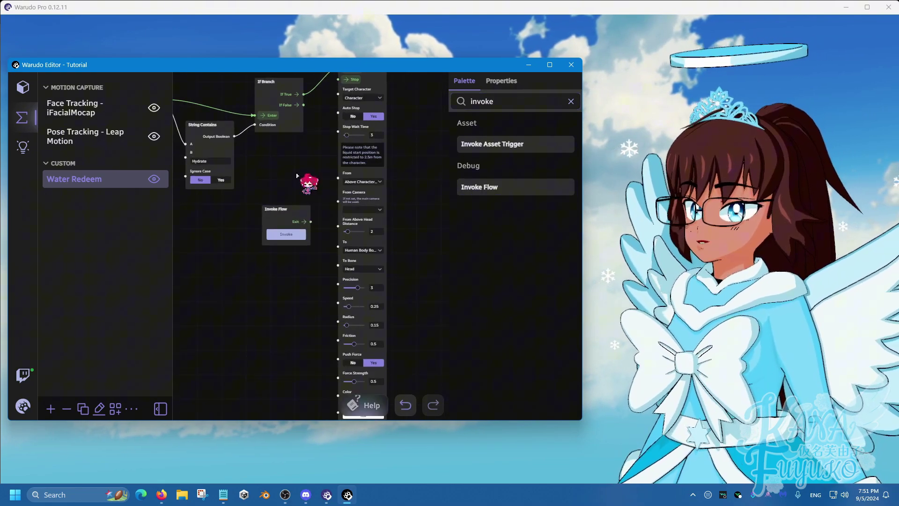
{"action": "left_click", "coordinate": [283, 237]}
{"action": "left_click_drag", "start_coordinate": [314, 157], "coordinate": [313, 208]}
{"action": "left_click_drag", "start_coordinate": [309, 290], "coordinate": [336, 137]}
Move the Invoke Flow node down beside the liquid node's Push Force and Color settings.
{"action": "left_click_drag", "start_coordinate": [315, 316], "coordinate": [297, 205]}
{"action": "scroll", "coordinate": [303, 235], "scroll_direction": "up", "scroll_amount": 1}
{"action": "left_click_drag", "start_coordinate": [304, 299], "coordinate": [310, 185]}
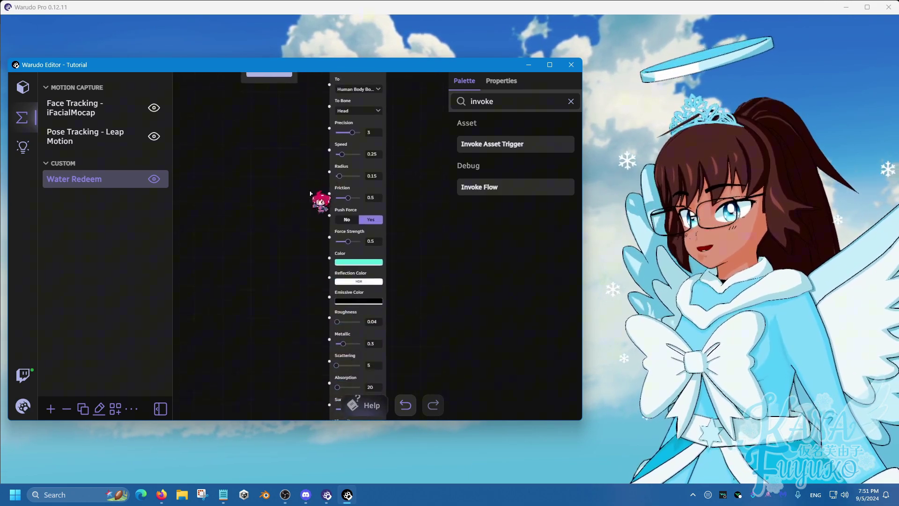
{"action": "scroll", "coordinate": [310, 186], "scroll_direction": "up", "scroll_amount": 3}
{"action": "left_click_drag", "start_coordinate": [276, 106], "coordinate": [279, 129]}
{"action": "scroll", "coordinate": [311, 175], "scroll_direction": "up", "scroll_amount": 5}
Change the liquid's Color to green and invoke the flow to test it on the character.
{"action": "left_click", "coordinate": [395, 218]}
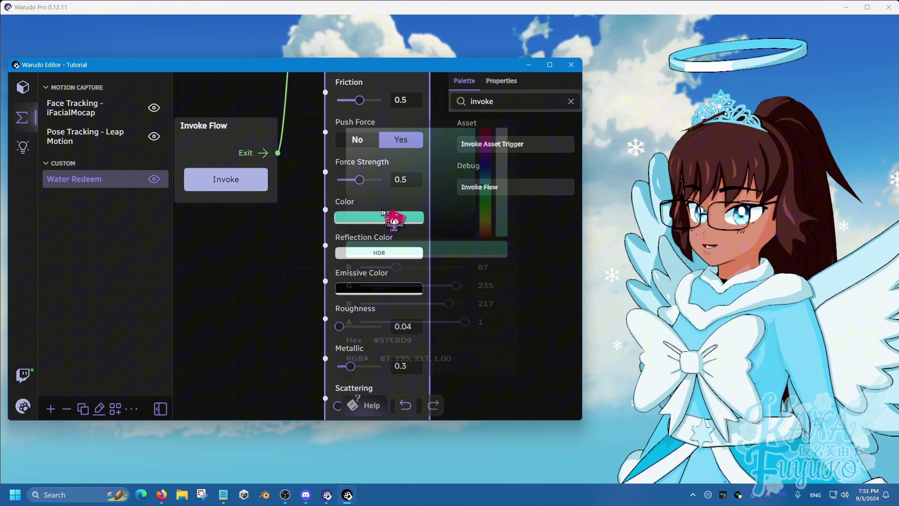
{"action": "left_click", "coordinate": [484, 171]}
{"action": "left_click_drag", "start_coordinate": [431, 119], "coordinate": [466, 132]}
{"action": "left_click", "coordinate": [239, 182]}
{"action": "left_click", "coordinate": [239, 181]}
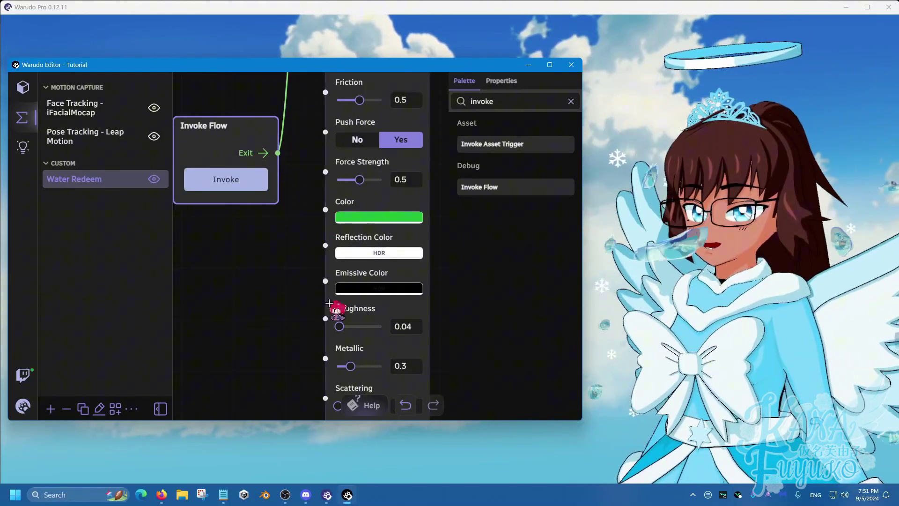
{"action": "scroll", "coordinate": [295, 297], "scroll_direction": "down", "scroll_amount": 5}
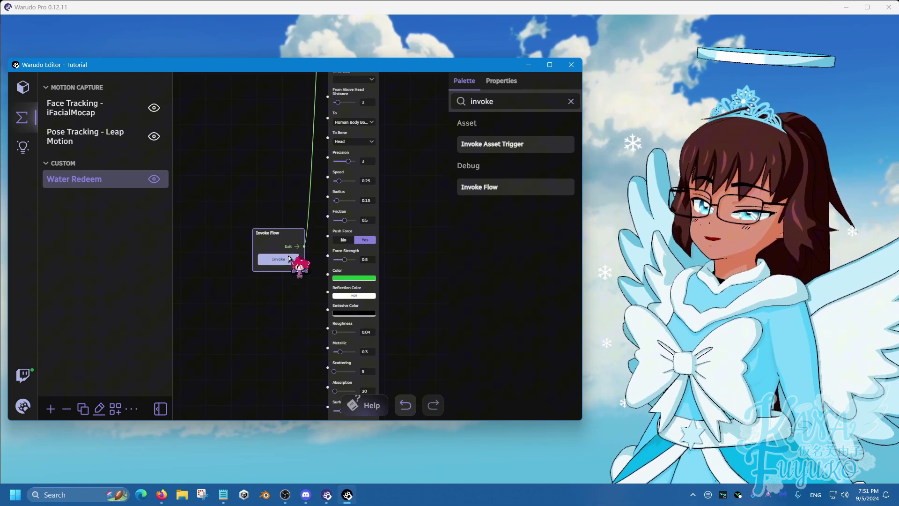
{"action": "left_click_drag", "start_coordinate": [287, 154], "coordinate": [290, 259]}
{"action": "scroll", "coordinate": [291, 257], "scroll_direction": "down", "scroll_amount": 2}
{"action": "left_click_drag", "start_coordinate": [299, 187], "coordinate": [288, 229]}
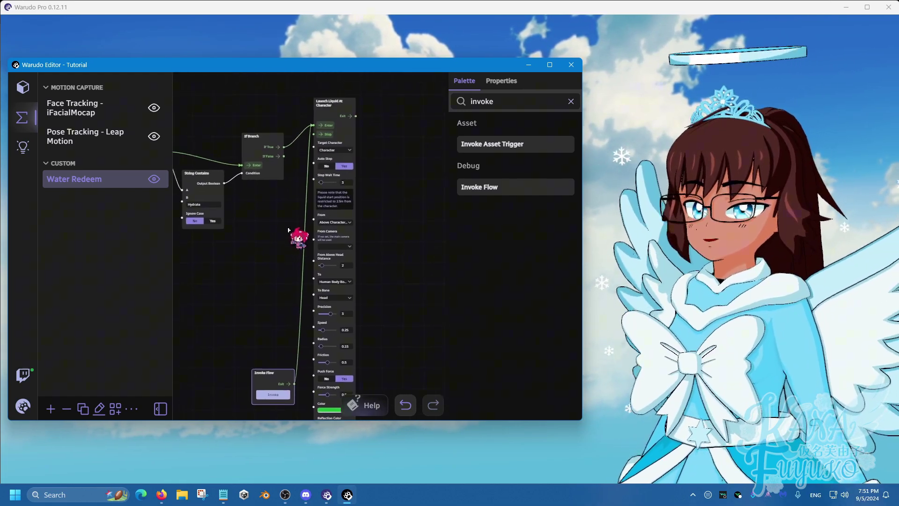
{"action": "scroll", "coordinate": [288, 225], "scroll_direction": "up", "scroll_amount": 2}
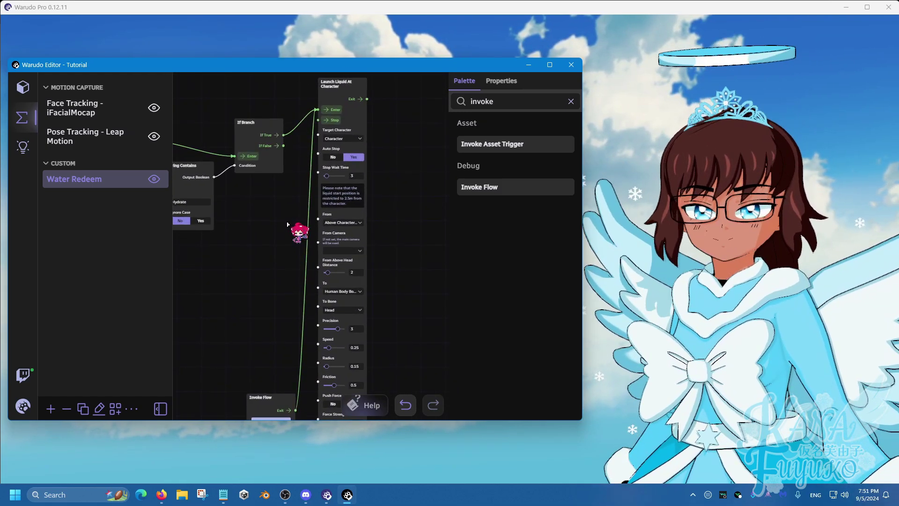
Set the Stop Wait Time on the Launch Liquid At Character node to 15.
{"action": "scroll", "coordinate": [288, 225], "scroll_direction": "up", "scroll_amount": 3}
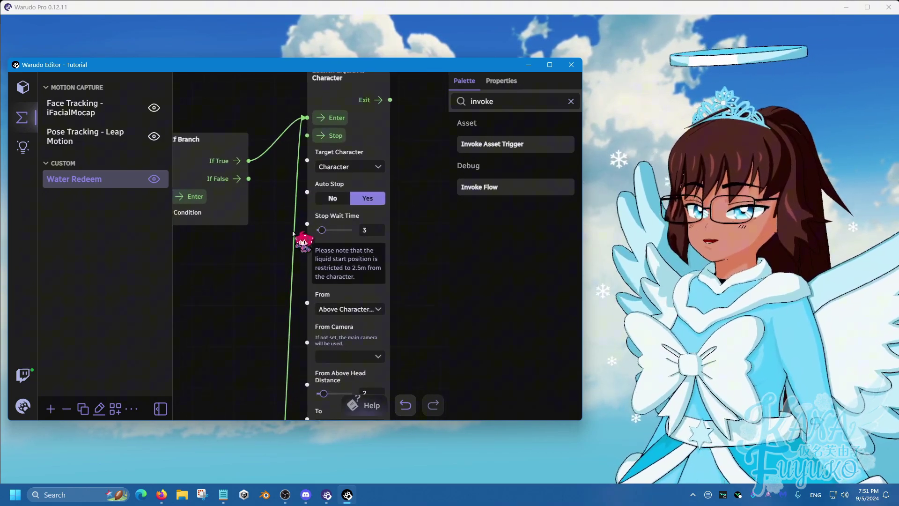
{"action": "scroll", "coordinate": [290, 233], "scroll_direction": "down", "scroll_amount": 4}
{"action": "left_click", "coordinate": [530, 103]}
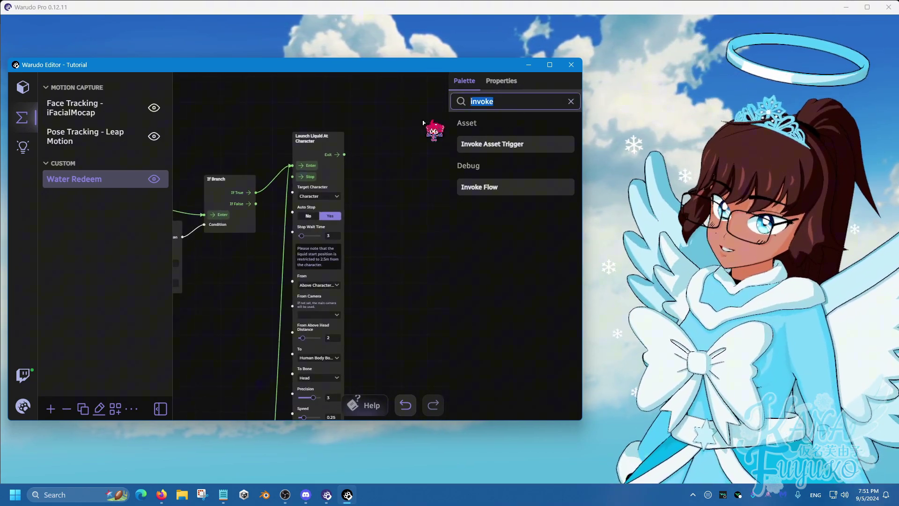
{"action": "scroll", "coordinate": [300, 248], "scroll_direction": "up", "scroll_amount": 4}
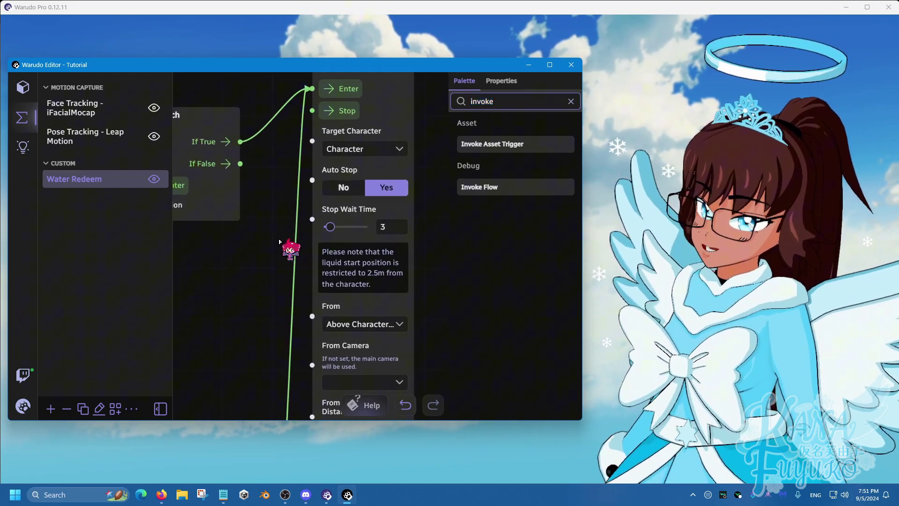
{"action": "left_click", "coordinate": [353, 233]}
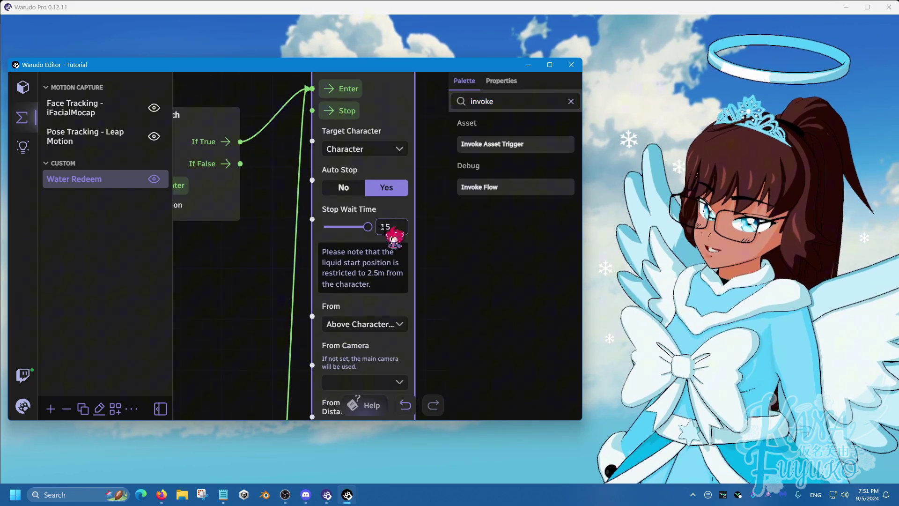
{"action": "scroll", "coordinate": [271, 326], "scroll_direction": "down", "scroll_amount": 4}
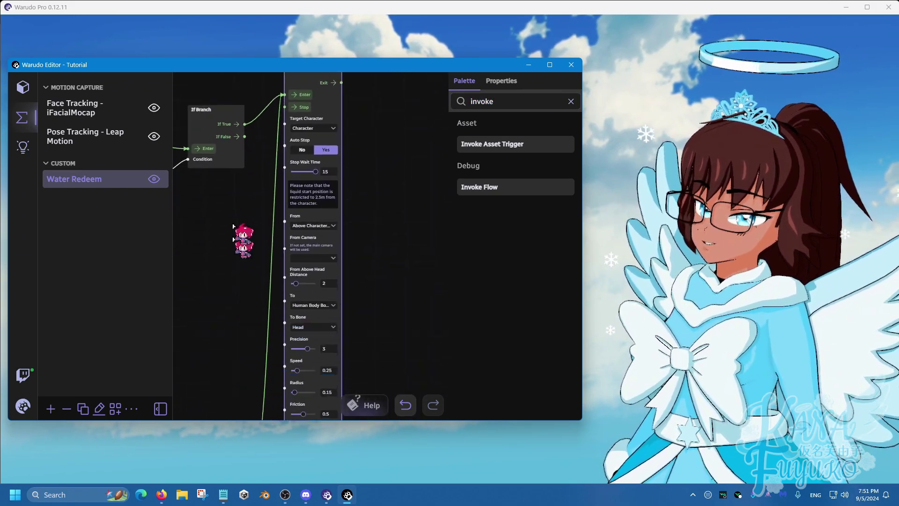
Invoke the flow to test the liquid on the character with the extended stop wait time.
{"action": "left_click_drag", "start_coordinate": [234, 214], "coordinate": [244, 107]}
{"action": "scroll", "coordinate": [258, 296], "scroll_direction": "up", "scroll_amount": 4}
{"action": "left_click_drag", "start_coordinate": [268, 260], "coordinate": [270, 223]}
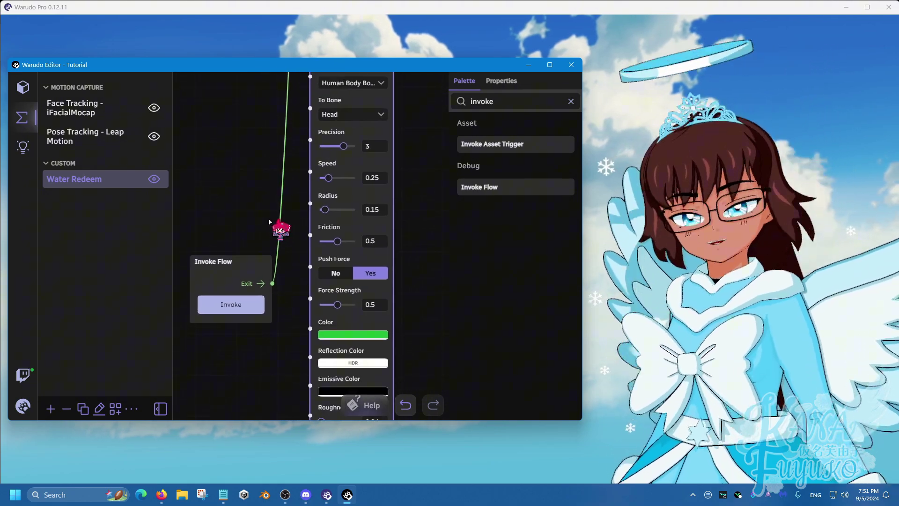
{"action": "left_click", "coordinate": [250, 306]}
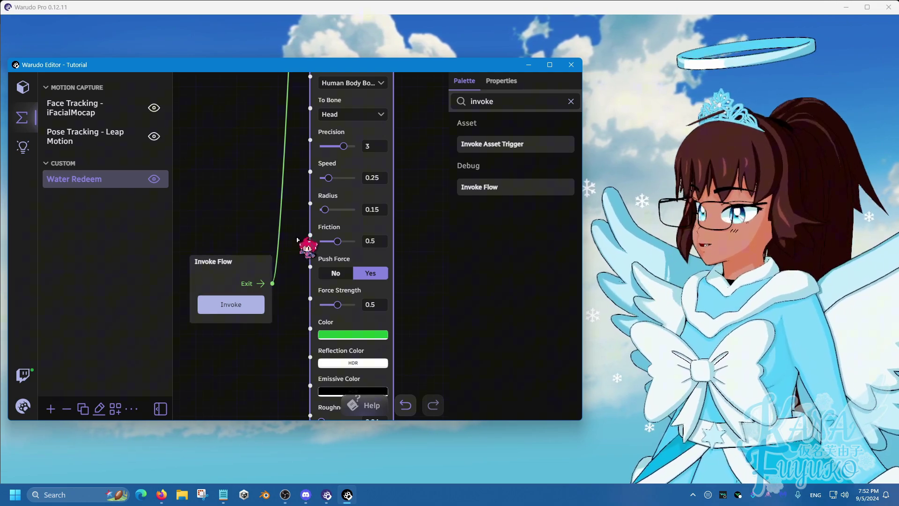
{"action": "scroll", "coordinate": [305, 200], "scroll_direction": "down", "scroll_amount": 1}
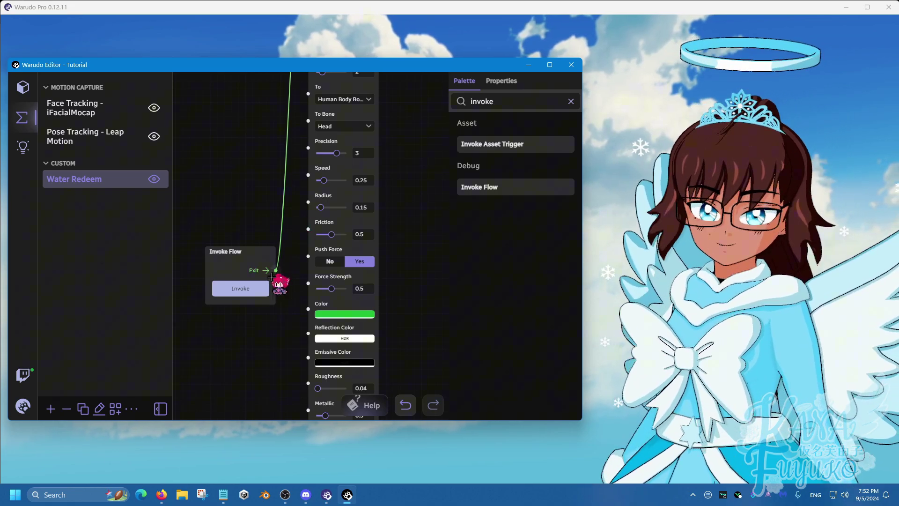
{"action": "left_click", "coordinate": [259, 289]}
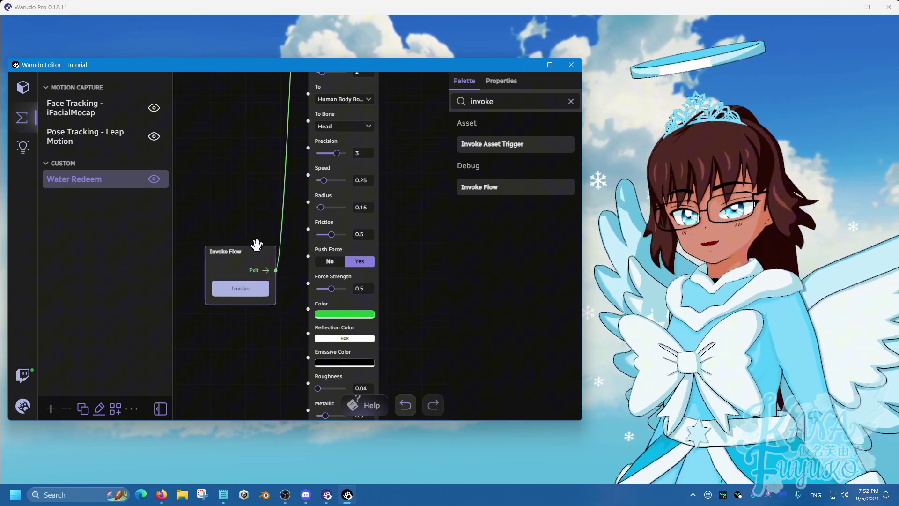
{"action": "left_click", "coordinate": [250, 287]}
Change the liquid's Reflection Color to a dark green with R 23, G 92 and B 15.
{"action": "scroll", "coordinate": [274, 327], "scroll_direction": "up", "scroll_amount": 1}
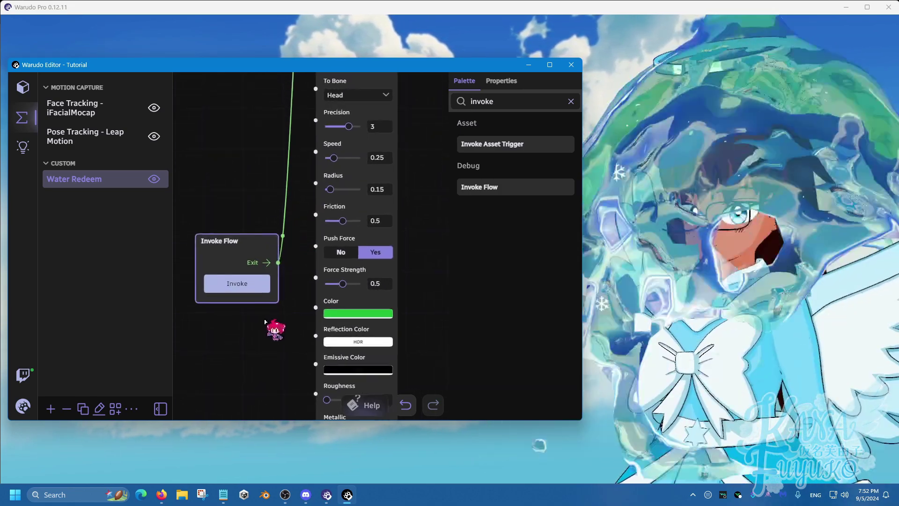
{"action": "left_click", "coordinate": [365, 302]}
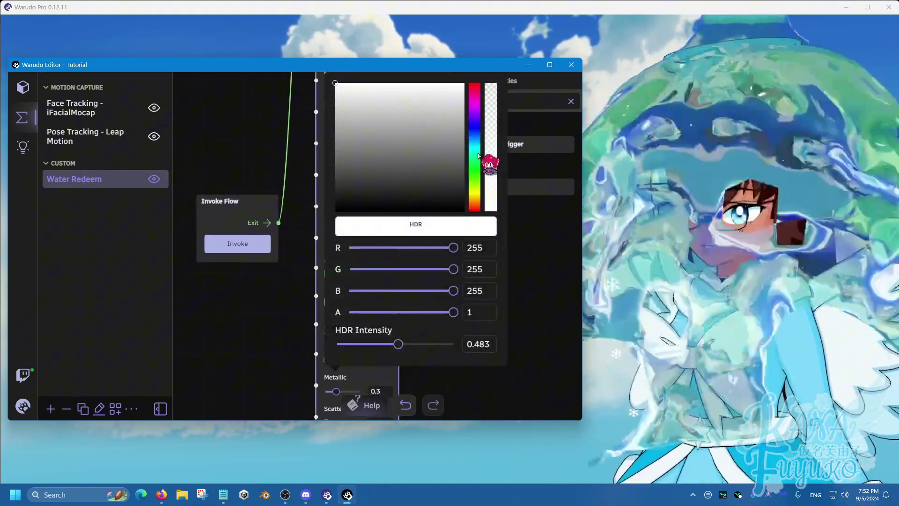
{"action": "left_click", "coordinate": [476, 171]}
{"action": "left_click_drag", "start_coordinate": [477, 172], "coordinate": [482, 185]}
{"action": "mouse_move", "coordinate": [443, 145]}
{"action": "left_mouse_down"}
{"action": "mouse_move", "coordinate": [405, 81]}
{"action": "mouse_move", "coordinate": [426, 151]}
{"action": "mouse_move", "coordinate": [454, 174]}
{"action": "left_mouse_up"}
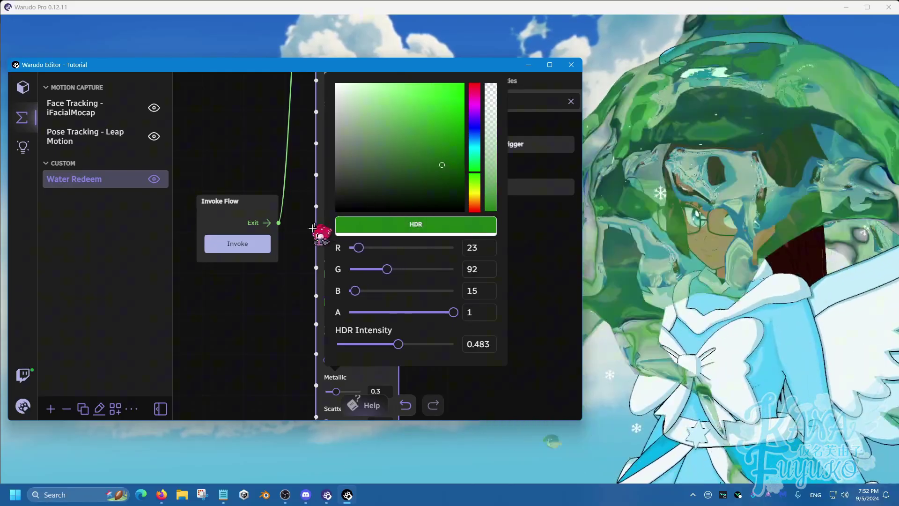
{"action": "left_click", "coordinate": [236, 301]}
Change the liquid's Emissive Color to a medium green.
{"action": "left_click", "coordinate": [370, 330]}
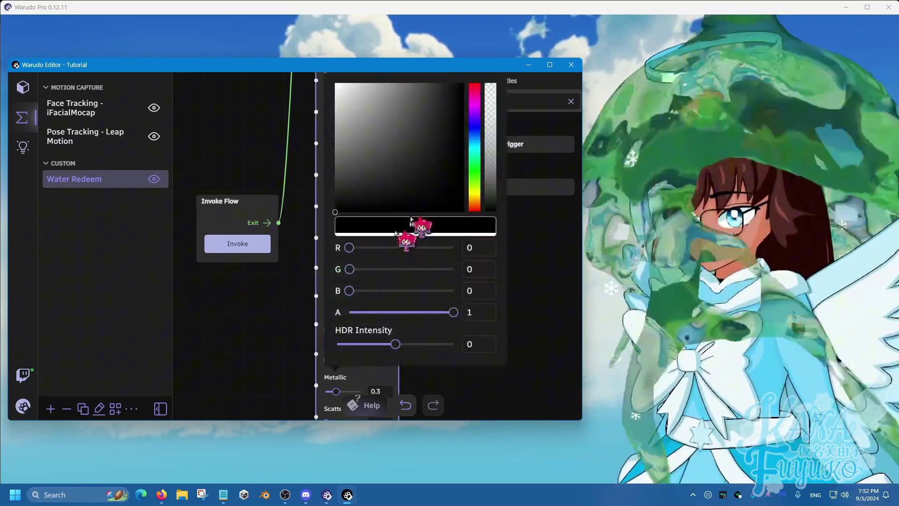
{"action": "left_click", "coordinate": [476, 172]}
{"action": "mouse_move", "coordinate": [436, 178]}
{"action": "left_mouse_down"}
{"action": "mouse_move", "coordinate": [452, 177]}
{"action": "mouse_move", "coordinate": [451, 150]}
{"action": "mouse_move", "coordinate": [437, 139]}
{"action": "mouse_move", "coordinate": [429, 176]}
{"action": "left_mouse_up"}
{"action": "left_click", "coordinate": [262, 299]}
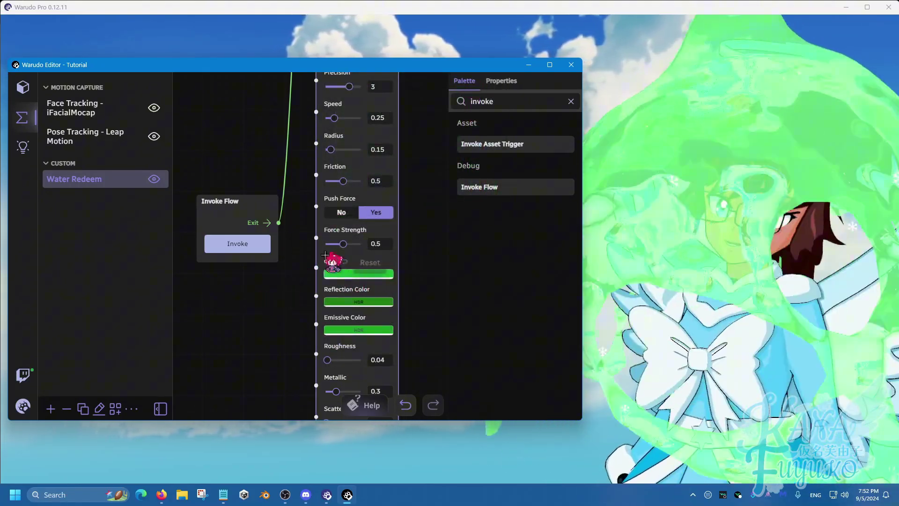
Move the Invoke Flow node up beside the Precision and Speed settings and invoke the flow.
{"action": "left_click_drag", "start_coordinate": [278, 309], "coordinate": [283, 293]}
{"action": "left_click_drag", "start_coordinate": [284, 193], "coordinate": [272, 266]}
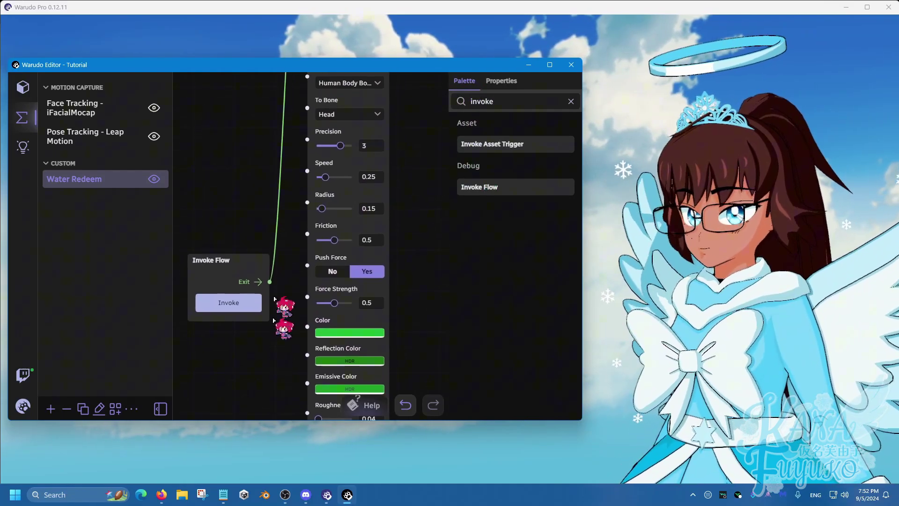
{"action": "scroll", "coordinate": [272, 265], "scroll_direction": "down", "scroll_amount": 1}
{"action": "scroll", "coordinate": [270, 181], "scroll_direction": "up", "scroll_amount": 2}
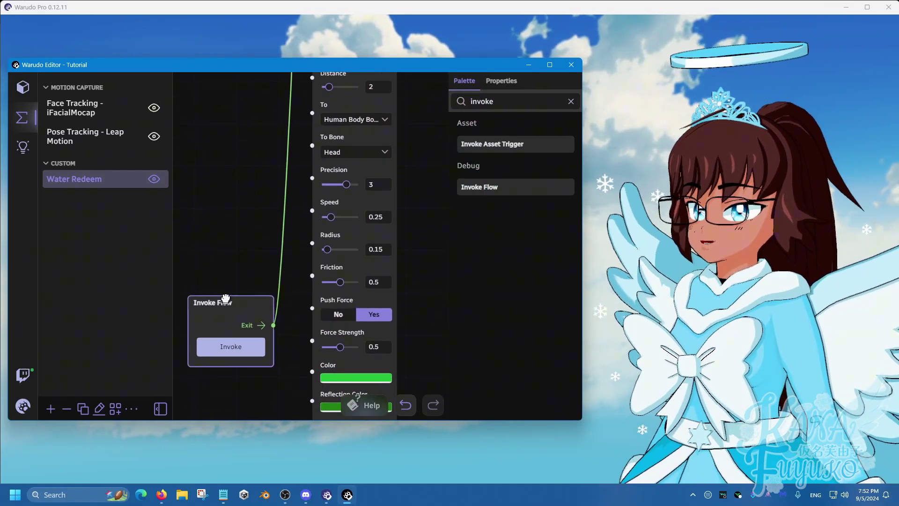
{"action": "left_click_drag", "start_coordinate": [227, 299], "coordinate": [232, 180]}
{"action": "left_click", "coordinate": [251, 230]}
{"action": "scroll", "coordinate": [303, 207], "scroll_direction": "up", "scroll_amount": 1}
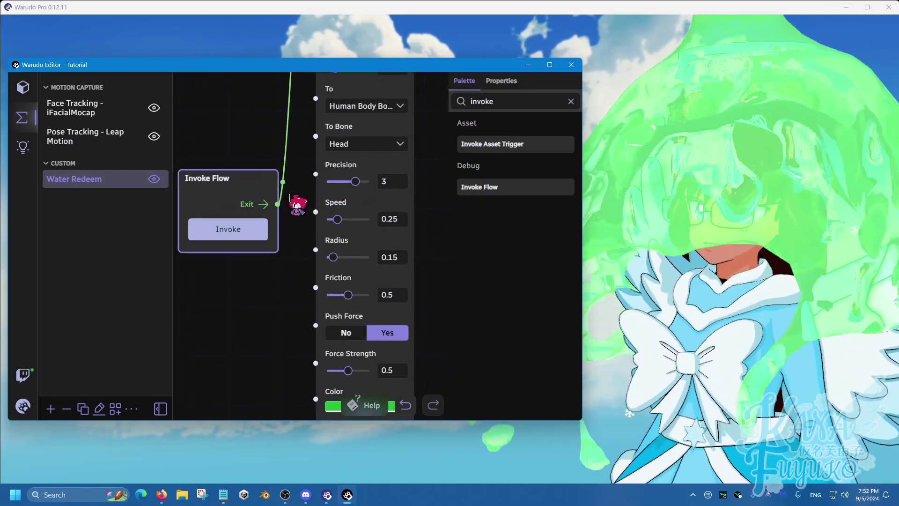
Set the liquid's Speed to 0.11, Radius to 0.03, Friction to 0.89 and Precision to 2, invoking the flow to preview it.
{"action": "left_click_drag", "start_coordinate": [337, 216], "coordinate": [331, 219]}
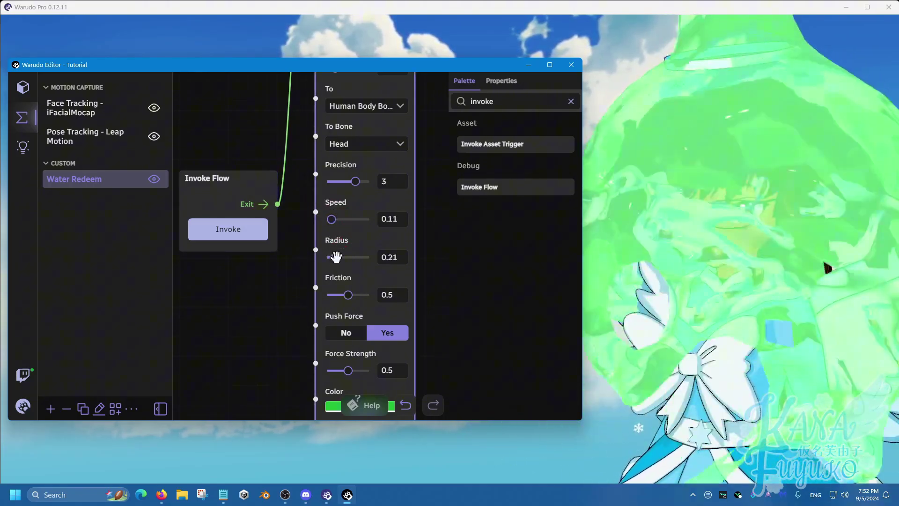
{"action": "mouse_move", "coordinate": [336, 257]}
{"action": "left_mouse_down"}
{"action": "mouse_move", "coordinate": [362, 255]}
{"action": "mouse_move", "coordinate": [334, 257]}
{"action": "mouse_move", "coordinate": [330, 266]}
{"action": "left_mouse_up"}
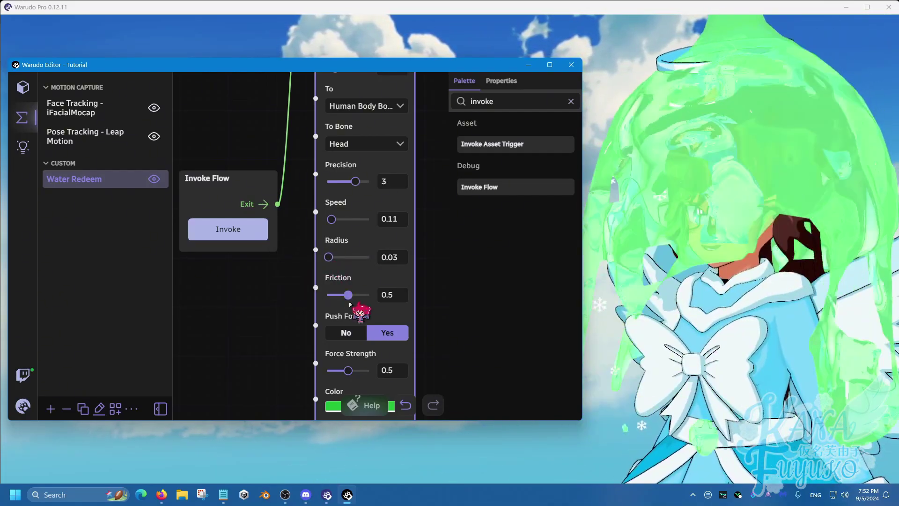
{"action": "left_click_drag", "start_coordinate": [326, 294], "coordinate": [360, 293]}
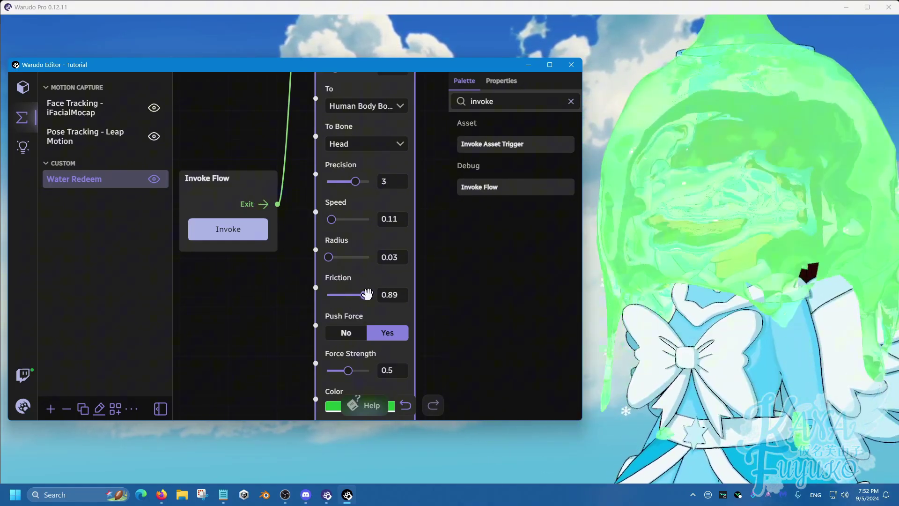
{"action": "left_click", "coordinate": [261, 229]}
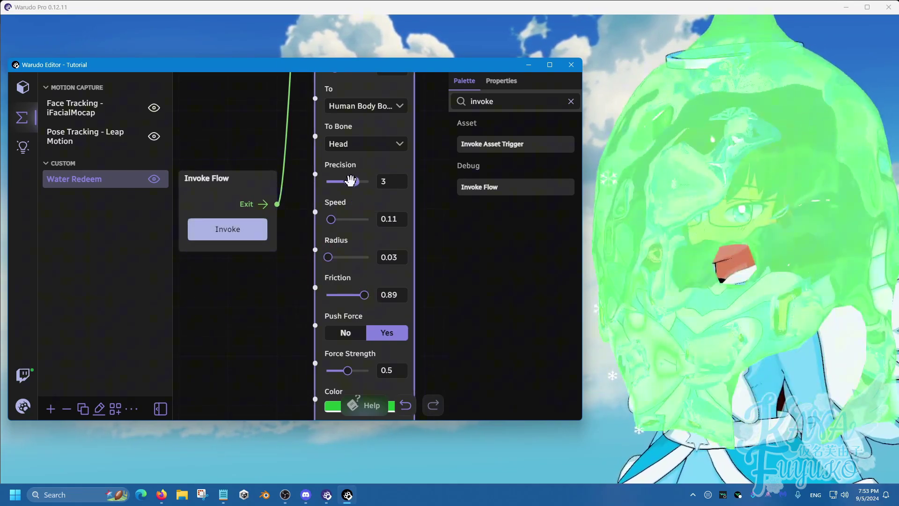
{"action": "mouse_move", "coordinate": [333, 188]}
{"action": "left_mouse_down"}
{"action": "mouse_move", "coordinate": [305, 185]}
{"action": "mouse_move", "coordinate": [386, 189]}
{"action": "mouse_move", "coordinate": [349, 192]}
{"action": "left_mouse_up"}
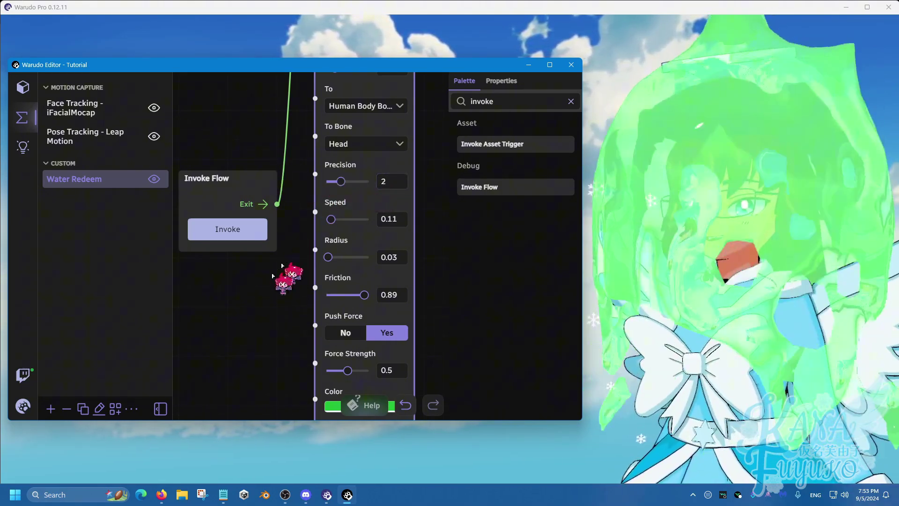
Set the liquid's Metallic value to 0.62.
{"action": "scroll", "coordinate": [281, 305], "scroll_direction": "down", "scroll_amount": 3}
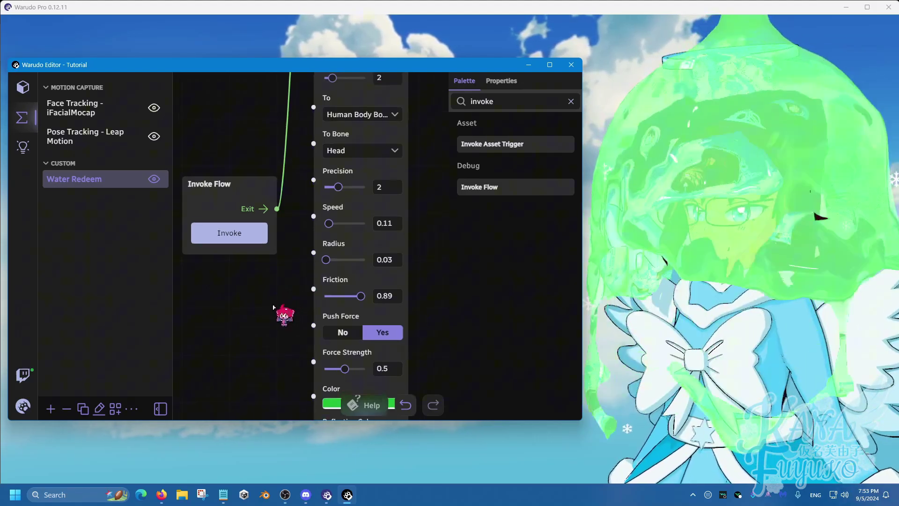
{"action": "scroll", "coordinate": [285, 293], "scroll_direction": "down", "scroll_amount": 2}
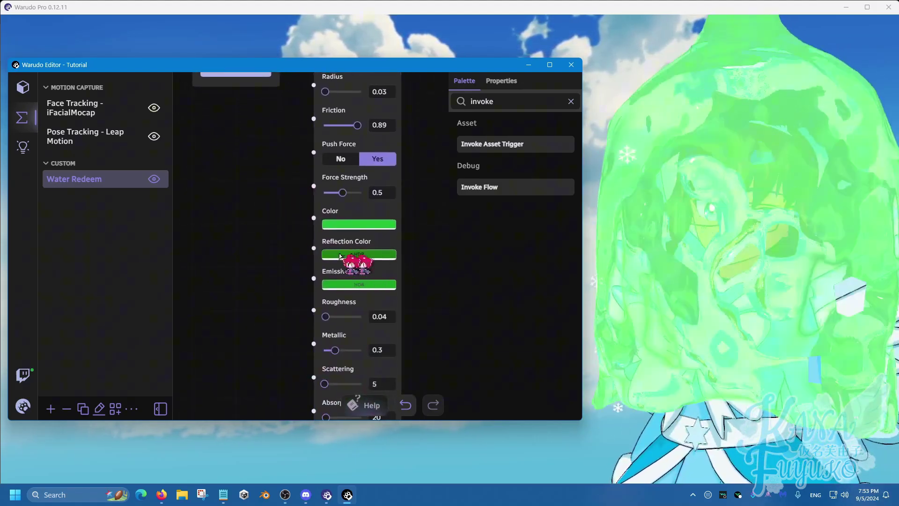
{"action": "scroll", "coordinate": [270, 276], "scroll_direction": "down", "scroll_amount": 1}
{"action": "scroll", "coordinate": [268, 274], "scroll_direction": "down", "scroll_amount": 1}
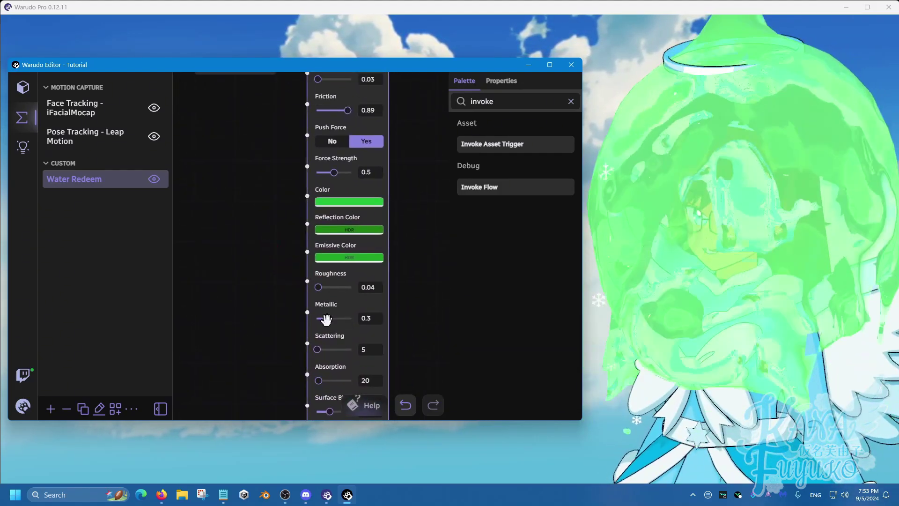
{"action": "mouse_move", "coordinate": [327, 318]}
{"action": "left_mouse_down"}
{"action": "mouse_move", "coordinate": [340, 319]}
{"action": "mouse_move", "coordinate": [302, 313]}
{"action": "mouse_move", "coordinate": [361, 314]}
{"action": "mouse_move", "coordinate": [345, 319]}
{"action": "left_mouse_up"}
Move the Invoke Flow node down beside the color settings and invoke the flow.
{"action": "left_click_drag", "start_coordinate": [260, 197], "coordinate": [280, 309]}
{"action": "left_click_drag", "start_coordinate": [254, 155], "coordinate": [256, 352]}
{"action": "scroll", "coordinate": [267, 256], "scroll_direction": "down", "scroll_amount": 4}
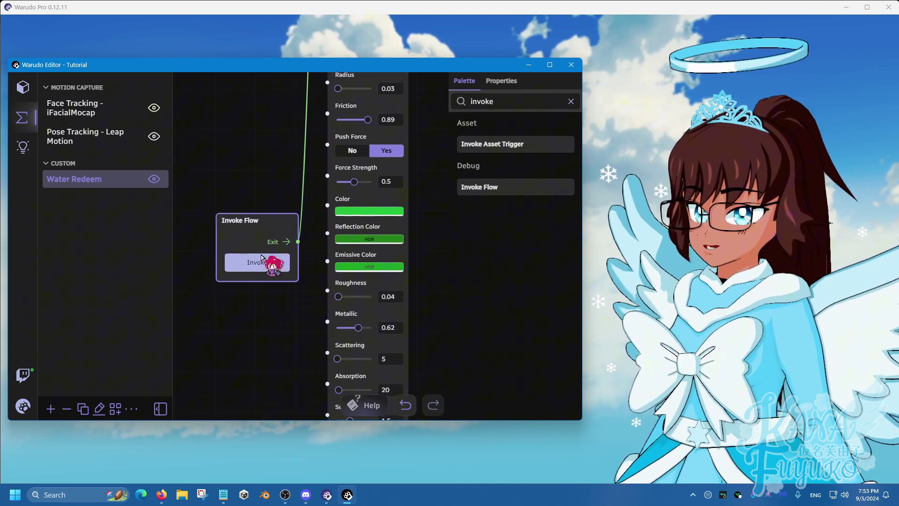
{"action": "left_click", "coordinate": [261, 257]}
Set the liquid's Roughness to 0.78 and Scattering to 30.
{"action": "scroll", "coordinate": [291, 328], "scroll_direction": "up", "scroll_amount": 2, "text": "ctrl"}
{"action": "left_click_drag", "start_coordinate": [348, 292], "coordinate": [387, 303]}
{"action": "mouse_move", "coordinate": [330, 363]}
{"action": "left_mouse_down"}
{"action": "mouse_move", "coordinate": [341, 307]}
{"action": "mouse_move", "coordinate": [365, 311]}
{"action": "left_mouse_up"}
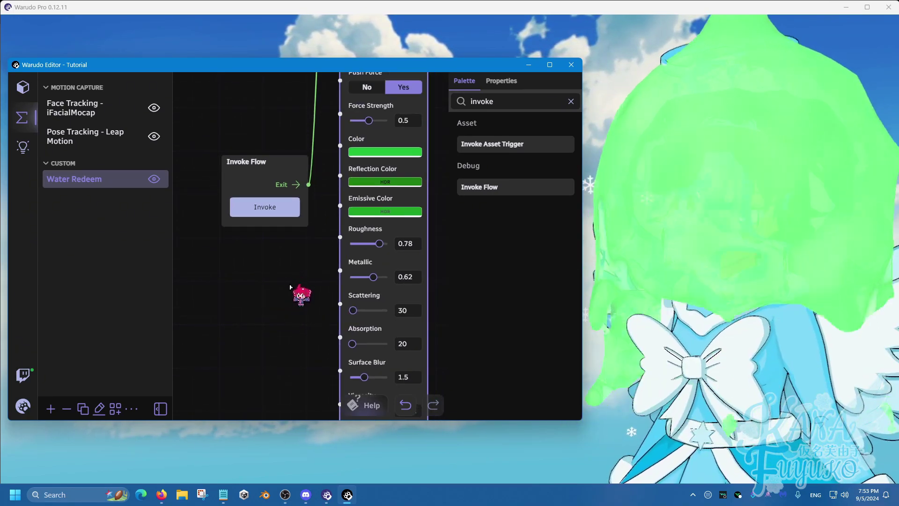
Invoke the flow again and set Surface Blur to 1.97, Viscosity to 0.322 and Surface Tension to 0.04.
{"action": "left_click", "coordinate": [279, 176]}
{"action": "scroll", "coordinate": [253, 272], "scroll_direction": "down", "scroll_amount": 2}
{"action": "left_click_drag", "start_coordinate": [251, 272], "coordinate": [247, 210]}
{"action": "scroll", "coordinate": [317, 271], "scroll_direction": "up", "scroll_amount": 2}
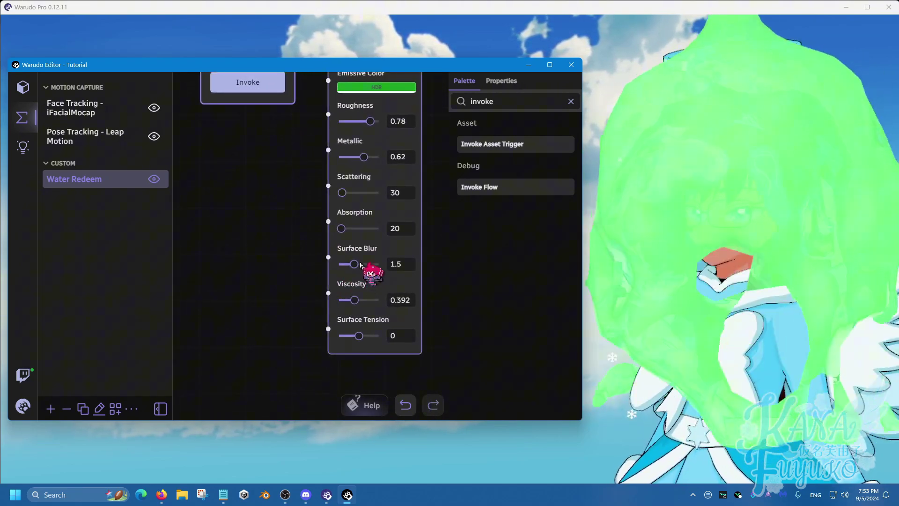
{"action": "mouse_move", "coordinate": [356, 264]}
{"action": "left_mouse_down"}
{"action": "mouse_move", "coordinate": [373, 265]}
{"action": "mouse_move", "coordinate": [352, 265]}
{"action": "mouse_move", "coordinate": [357, 276]}
{"action": "left_mouse_up"}
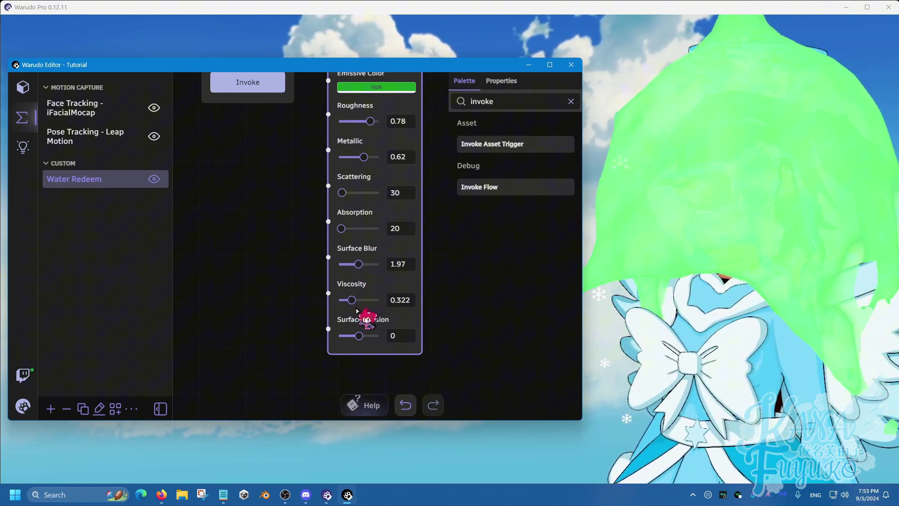
{"action": "left_click_drag", "start_coordinate": [357, 337], "coordinate": [363, 335]}
Invoke the flow to check how the liquid behaves with the adjusted surface settings.
{"action": "left_click_drag", "start_coordinate": [294, 247], "coordinate": [312, 328]}
{"action": "left_click", "coordinate": [277, 161]}
{"action": "left_click_drag", "start_coordinate": [279, 264], "coordinate": [268, 213]}
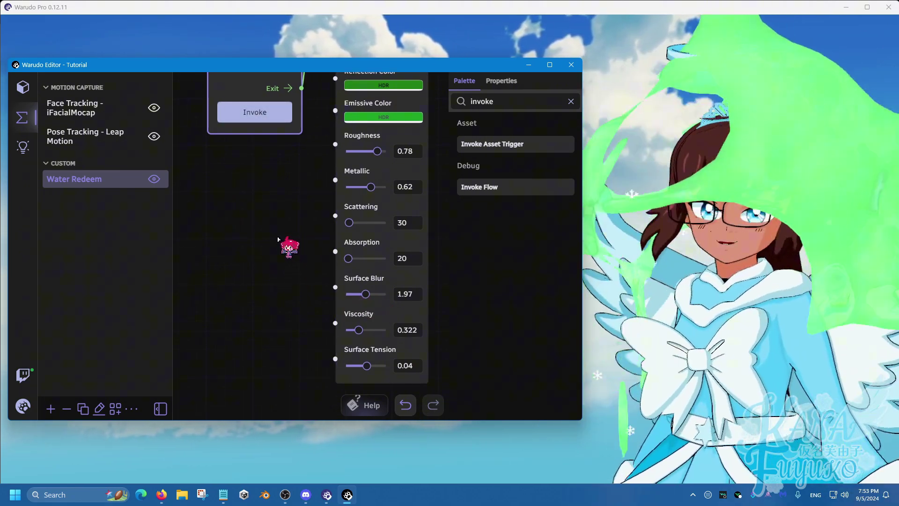
{"action": "scroll", "coordinate": [278, 239], "scroll_direction": "down", "scroll_amount": 1}
{"action": "scroll", "coordinate": [276, 252], "scroll_direction": "down", "scroll_amount": 3}
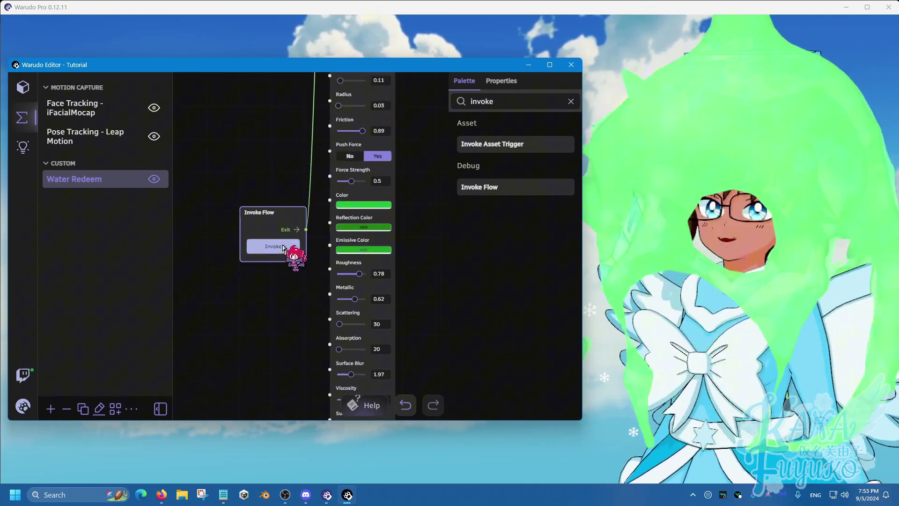
Set Push Force to No and move the Invoke Flow node up beside the Speed and Radius settings.
{"action": "scroll", "coordinate": [267, 227], "scroll_direction": "up", "scroll_amount": 4}
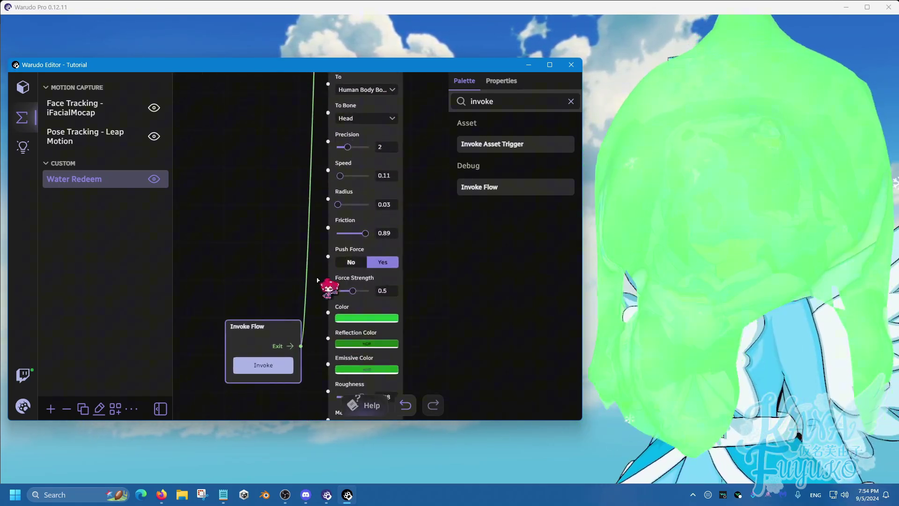
{"action": "left_click", "coordinate": [354, 260]}
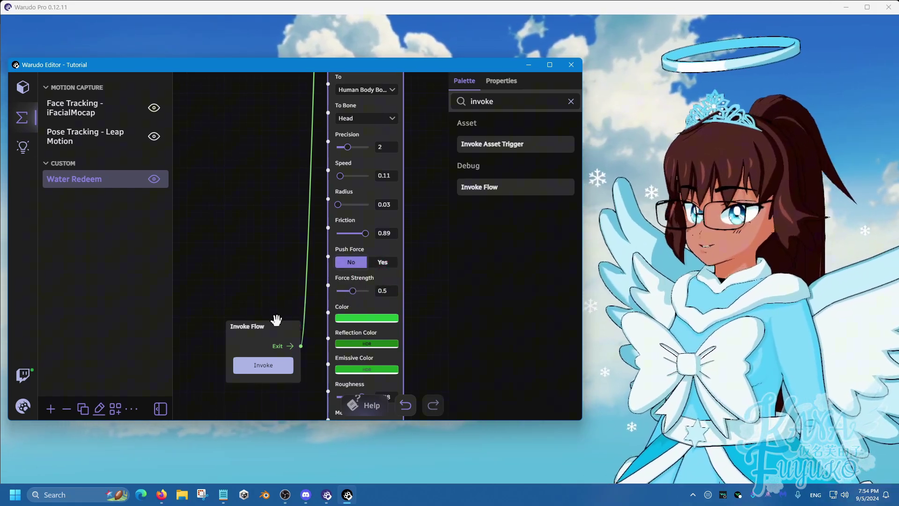
{"action": "left_click_drag", "start_coordinate": [286, 325], "coordinate": [273, 244]}
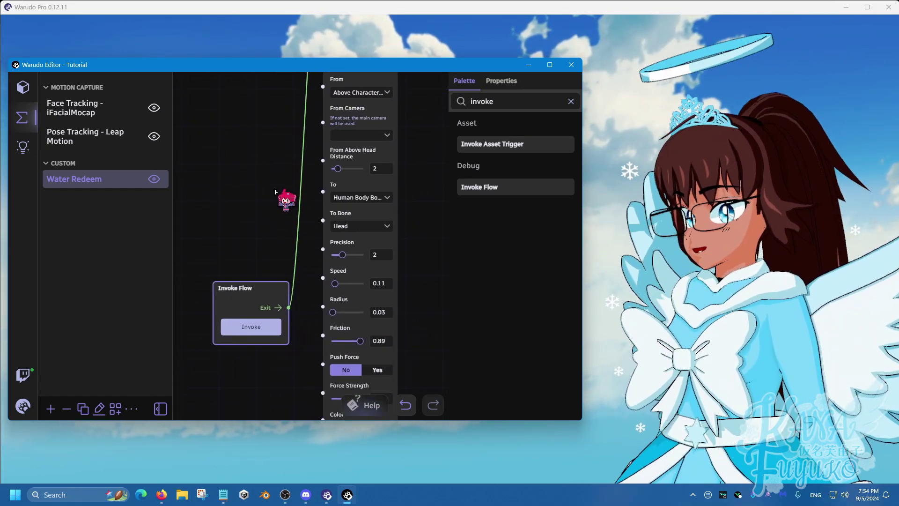
{"action": "scroll", "coordinate": [274, 191], "scroll_direction": "down", "scroll_amount": 1}
{"action": "left_click_drag", "start_coordinate": [273, 199], "coordinate": [273, 228]}
{"action": "scroll", "coordinate": [275, 244], "scroll_direction": "up", "scroll_amount": 2}
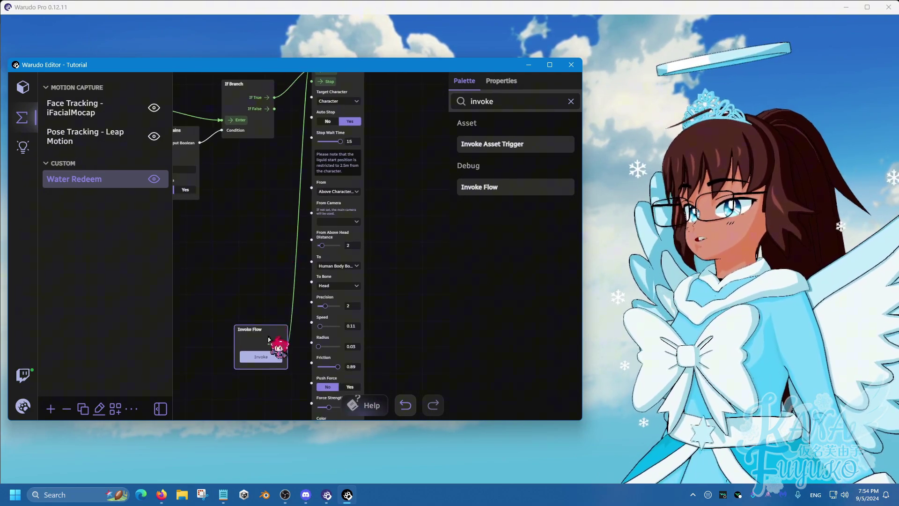
Set the comparison text B of the String Contains node to Slime.
{"action": "left_click_drag", "start_coordinate": [290, 322], "coordinate": [311, 208]}
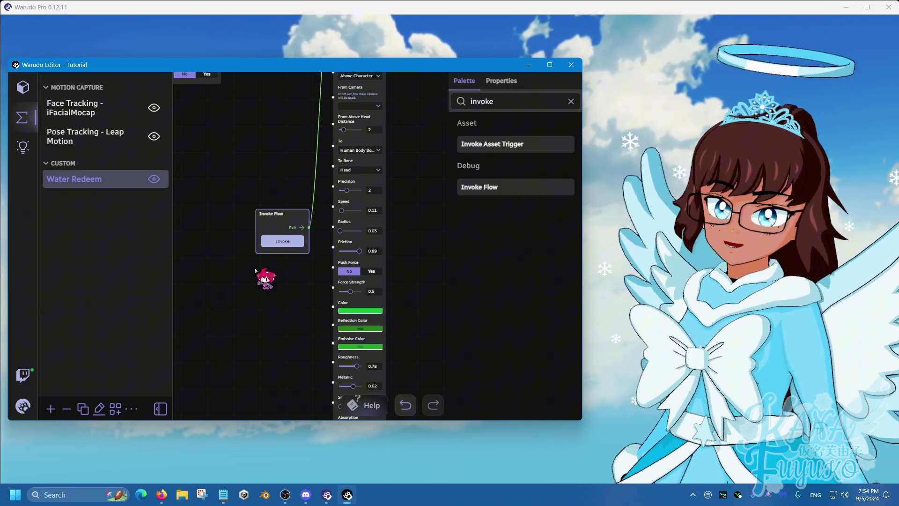
{"action": "scroll", "coordinate": [281, 256], "scroll_direction": "down", "scroll_amount": 1}
{"action": "left_click_drag", "start_coordinate": [281, 193], "coordinate": [297, 221]}
{"action": "left_click_drag", "start_coordinate": [267, 297], "coordinate": [355, 323]}
{"action": "left_click", "coordinate": [303, 243]}
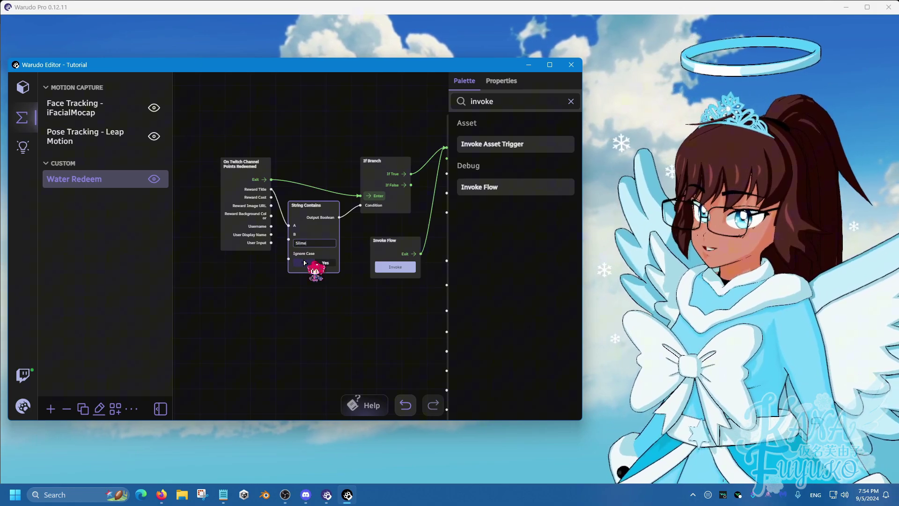
{"action": "left_click", "coordinate": [309, 358]}
Delete the Invoke Flow test node from the blueprint.
{"action": "scroll", "coordinate": [305, 346], "scroll_direction": "down", "scroll_amount": 2}
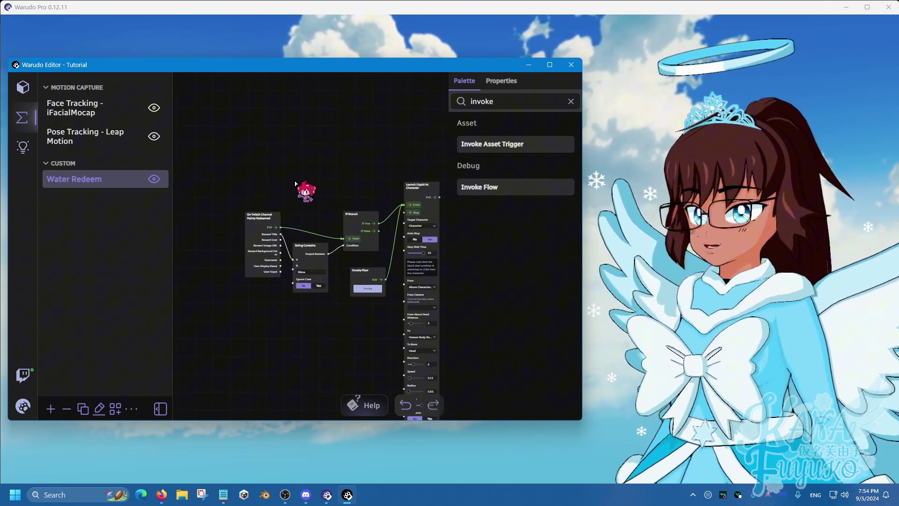
{"action": "left_click_drag", "start_coordinate": [329, 245], "coordinate": [308, 275]}
{"action": "key", "text": "Delete"}
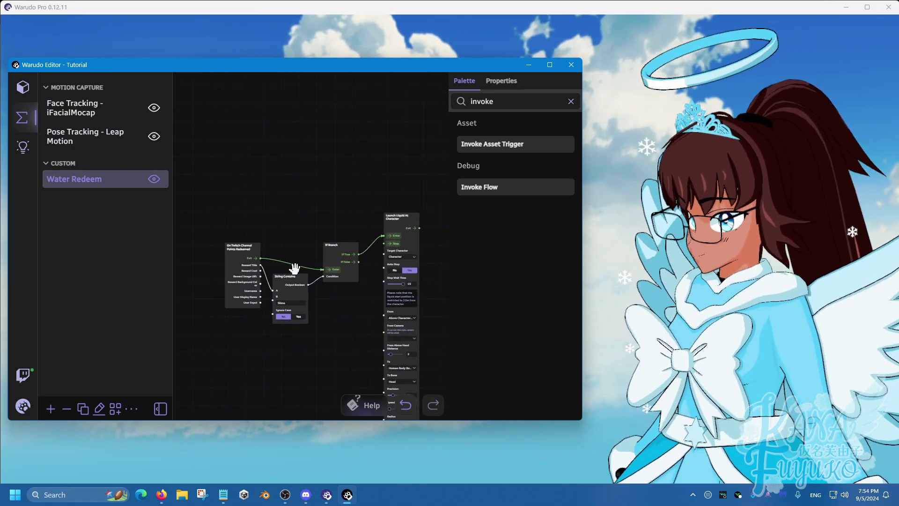
Duplicate the On Twitch Channel Points Redeemed, String Contains and If Branch nodes into the empty area above the originals.
{"action": "left_click_drag", "start_coordinate": [214, 198], "coordinate": [376, 365]}
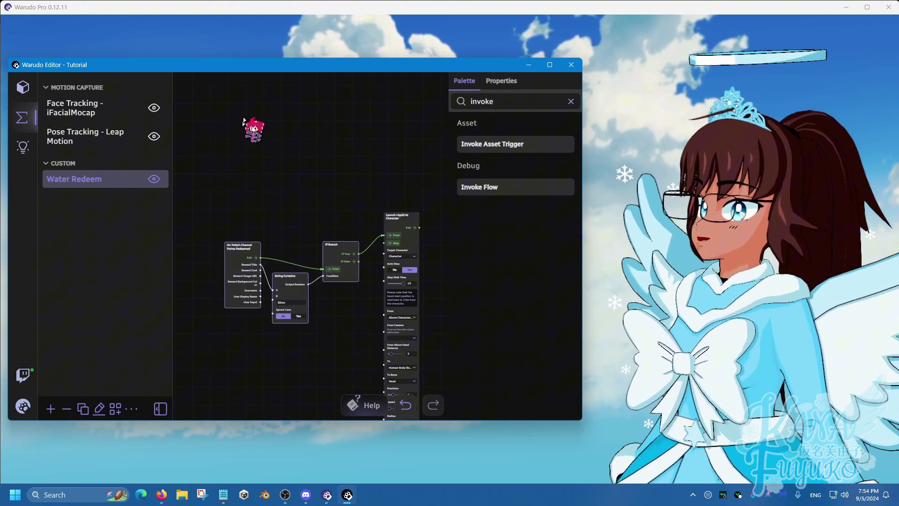
{"action": "key", "text": "ctrl+v"}
{"action": "left_click_drag", "start_coordinate": [394, 142], "coordinate": [318, 218]}
Add a second Launch Liquid At Character node beside the copied nodes and set its Target Character to Character.
{"action": "left_click", "coordinate": [504, 102]}
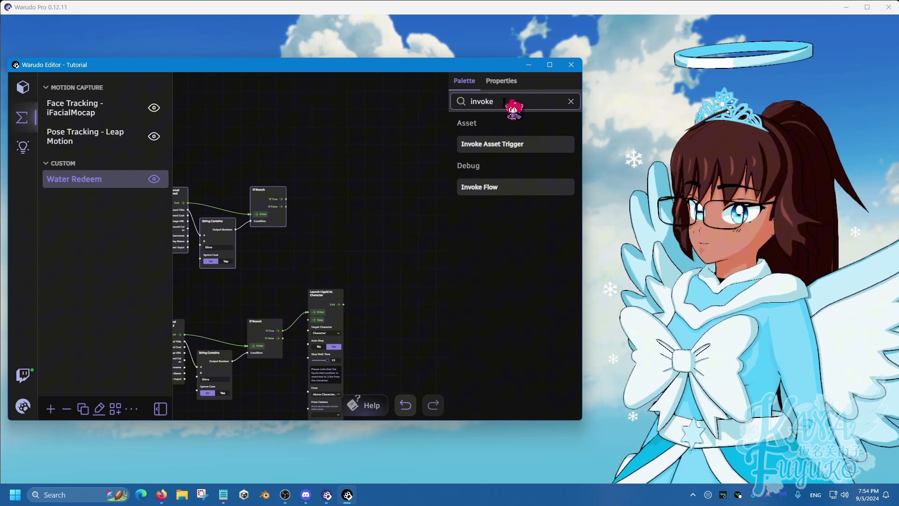
{"action": "double_click", "coordinate": [504, 101]}
{"action": "type", "text": "liqui"}
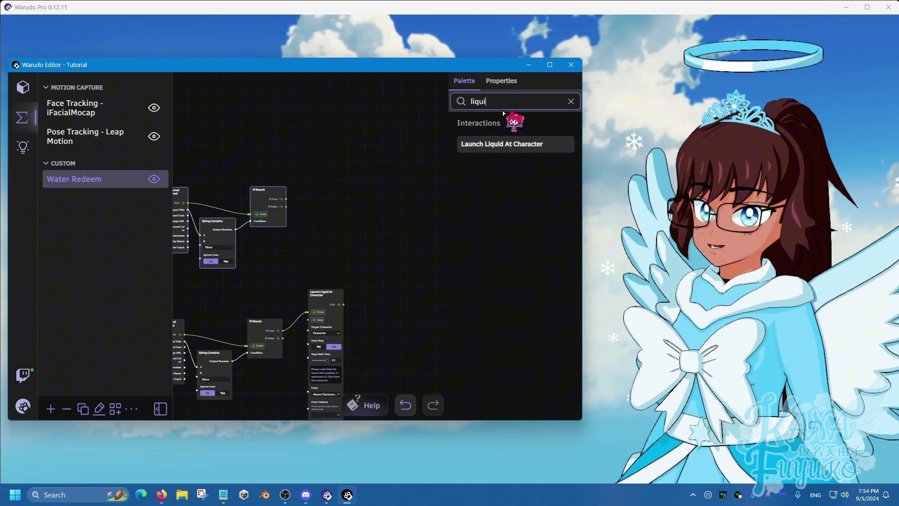
{"action": "left_click_drag", "start_coordinate": [500, 136], "coordinate": [377, 167]}
{"action": "left_click", "coordinate": [383, 207]}
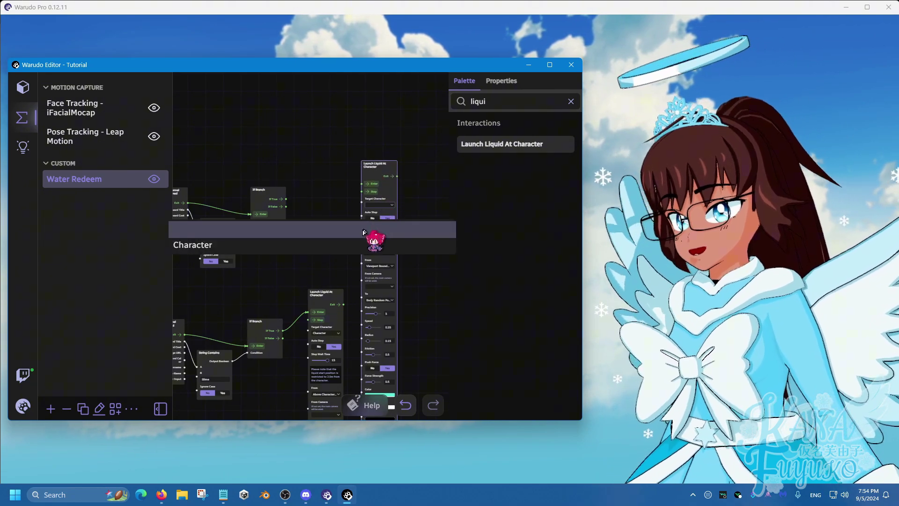
{"action": "left_click", "coordinate": [357, 249]}
Connect the copied If Branch's If True output to the new liquid node's Enter and set the copied String Contains text to Hydrate.
{"action": "left_click_drag", "start_coordinate": [286, 199], "coordinate": [361, 183]}
{"action": "left_click_drag", "start_coordinate": [339, 225], "coordinate": [364, 208]}
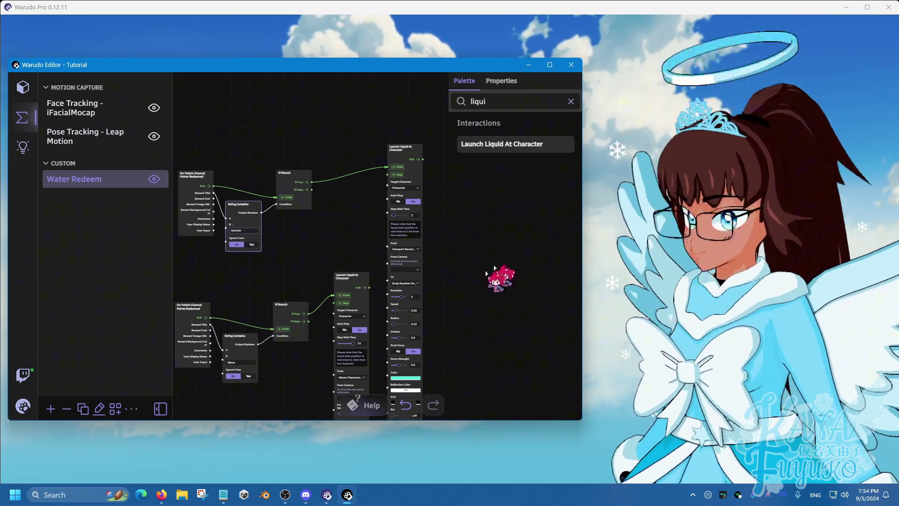
Set the Stop Wait Time of the new Launch Liquid At Character node to 3.
{"action": "scroll", "coordinate": [310, 230], "scroll_direction": "up", "scroll_amount": 2}
{"action": "left_click_drag", "start_coordinate": [354, 264], "coordinate": [284, 237]}
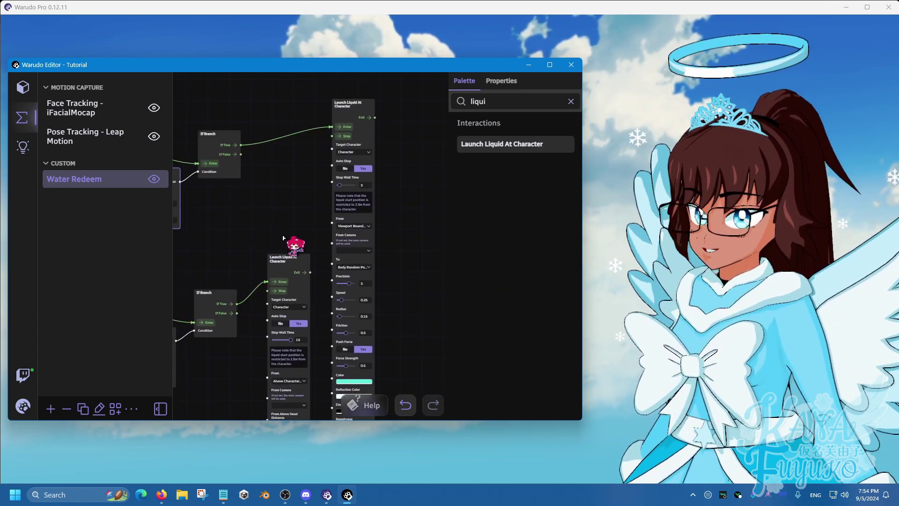
{"action": "scroll", "coordinate": [283, 234], "scroll_direction": "up", "scroll_amount": 3}
{"action": "left_click_drag", "start_coordinate": [308, 193], "coordinate": [272, 232]}
{"action": "scroll", "coordinate": [281, 224], "scroll_direction": "up", "scroll_amount": 2}
{"action": "left_click", "coordinate": [358, 190]}
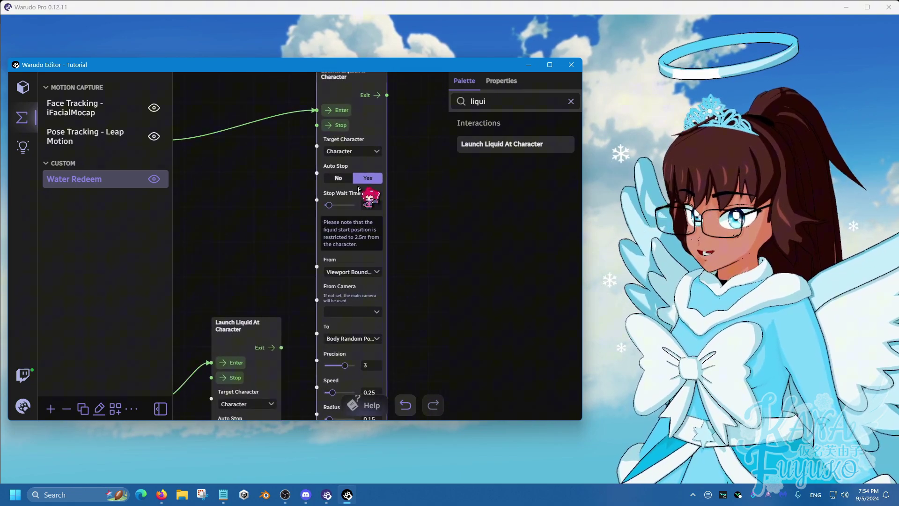
{"action": "left_click", "coordinate": [365, 205]}
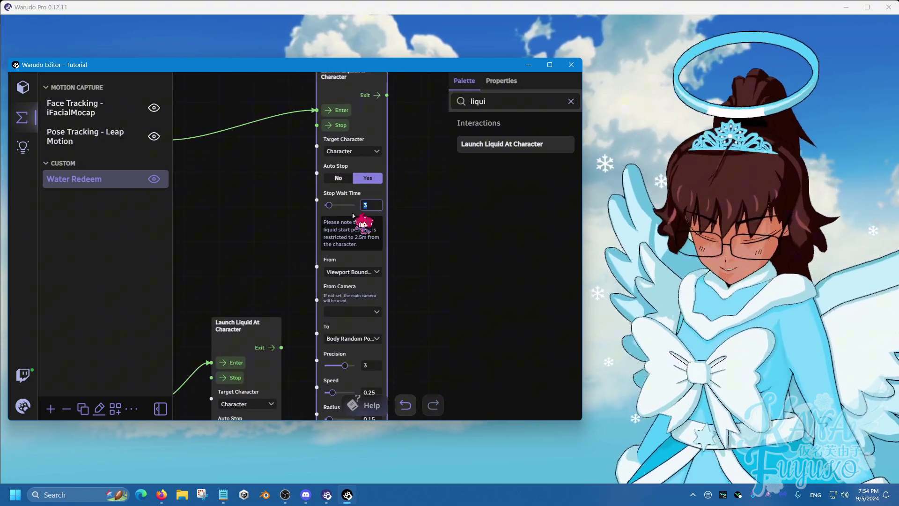
{"action": "left_click_drag", "start_coordinate": [268, 280], "coordinate": [272, 198]}
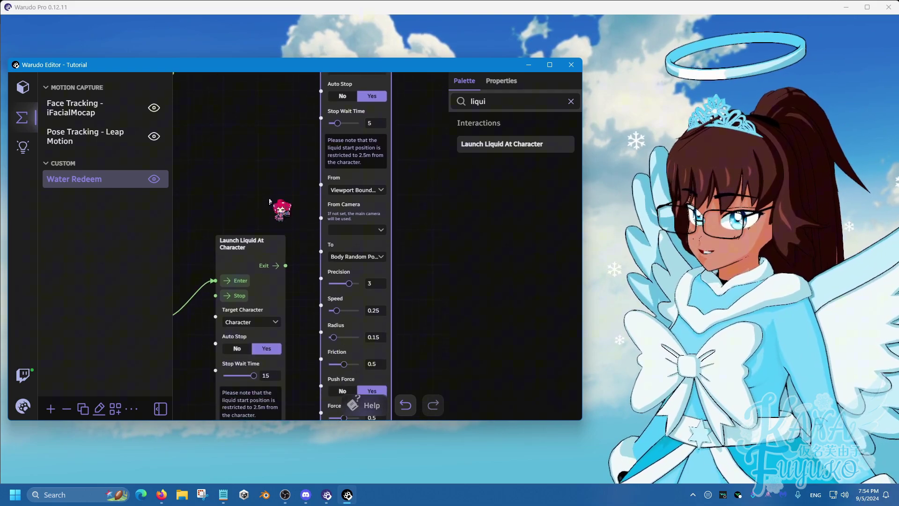
{"action": "left_click", "coordinate": [380, 124]}
{"action": "type", "text": "3"}
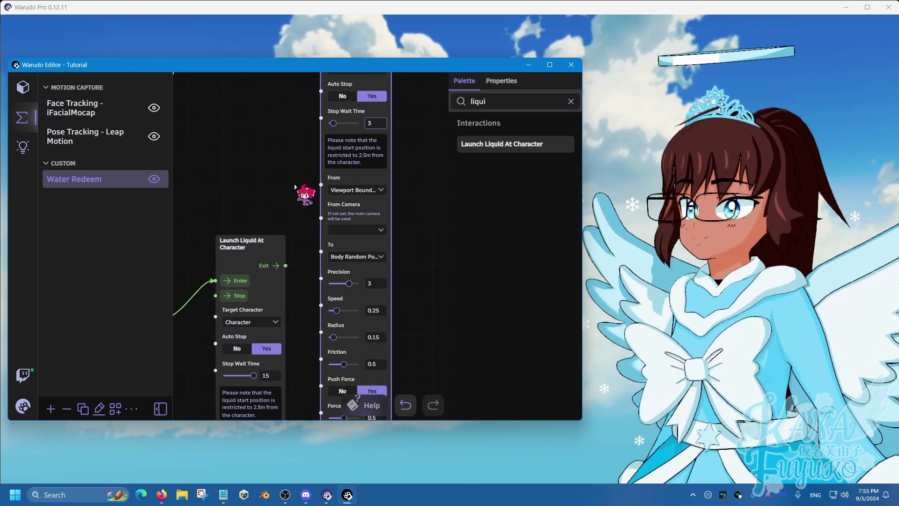
Launch the new node's liquid from the Water Point scene object and aim it at Human Body Bone.
{"action": "scroll", "coordinate": [302, 203], "scroll_direction": "up", "scroll_amount": 1}
{"action": "left_click", "coordinate": [367, 188]}
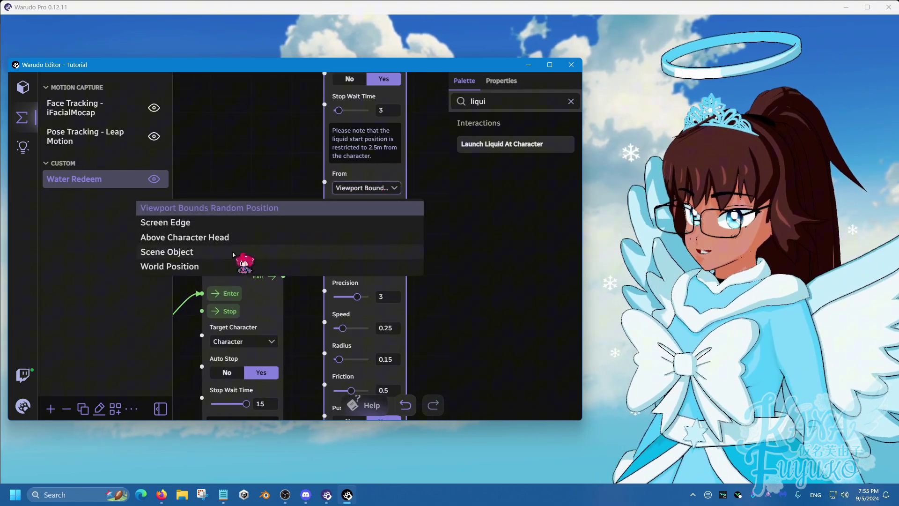
{"action": "left_click", "coordinate": [221, 253]}
{"action": "left_click", "coordinate": [380, 219]}
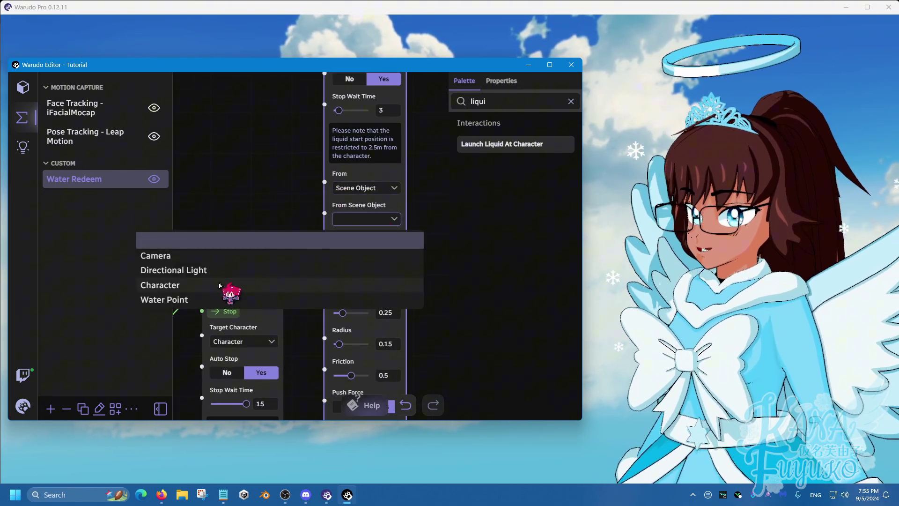
{"action": "left_click", "coordinate": [187, 300]}
{"action": "scroll", "coordinate": [297, 187], "scroll_direction": "down", "scroll_amount": 3}
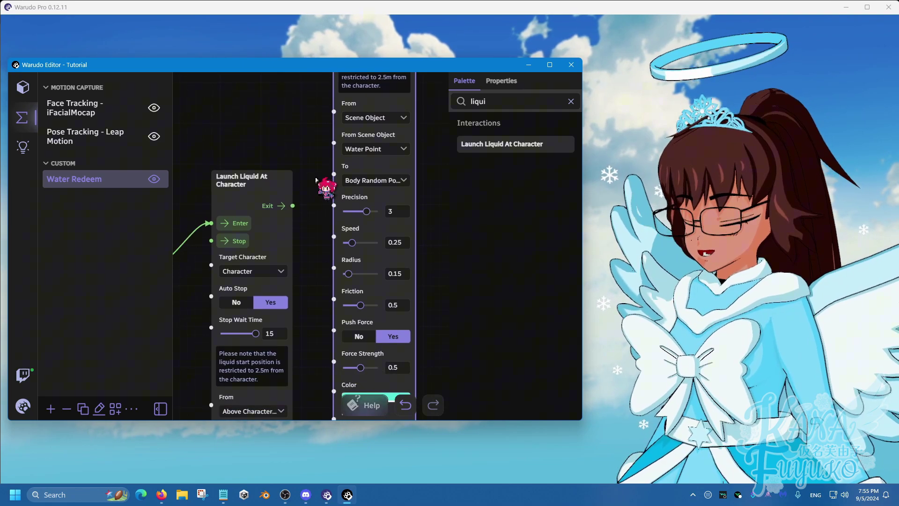
{"action": "left_click", "coordinate": [393, 181]}
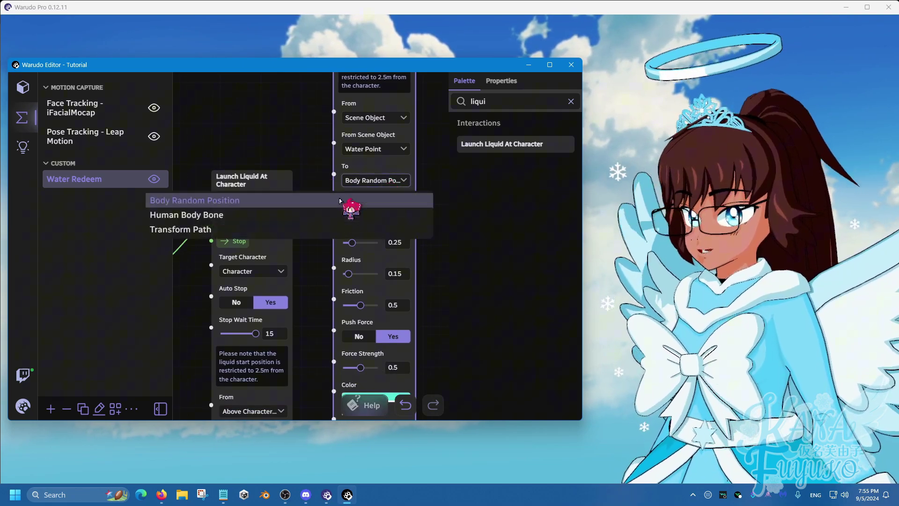
{"action": "left_click", "coordinate": [281, 214]}
Invoke the Enter flow of the Hydrate liquid node to test the water splash.
{"action": "scroll", "coordinate": [272, 142], "scroll_direction": "down", "scroll_amount": 2}
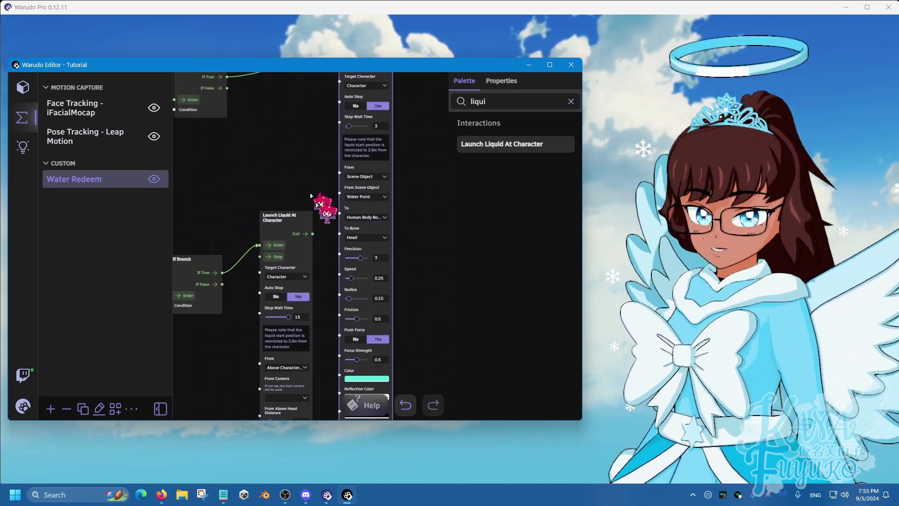
{"action": "left_click_drag", "start_coordinate": [320, 212], "coordinate": [330, 238]}
{"action": "scroll", "coordinate": [318, 224], "scroll_direction": "down", "scroll_amount": 2}
{"action": "left_click", "coordinate": [378, 146]}
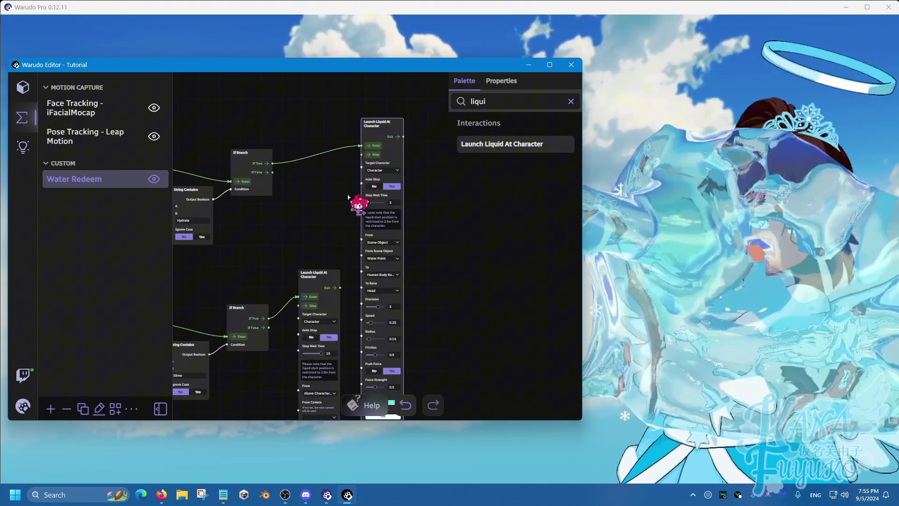
Invoke the Enter flow of the Slime liquid node to test the green slime.
{"action": "mouse_move", "coordinate": [404, 70]}
{"action": "left_mouse_down"}
{"action": "mouse_move", "coordinate": [389, 74]}
{"action": "mouse_move", "coordinate": [402, 77]}
{"action": "left_mouse_up"}
{"action": "left_click_drag", "start_coordinate": [253, 249], "coordinate": [279, 164]}
{"action": "scroll", "coordinate": [274, 203], "scroll_direction": "up", "scroll_amount": 1}
{"action": "scroll", "coordinate": [307, 264], "scroll_direction": "down", "scroll_amount": 2}
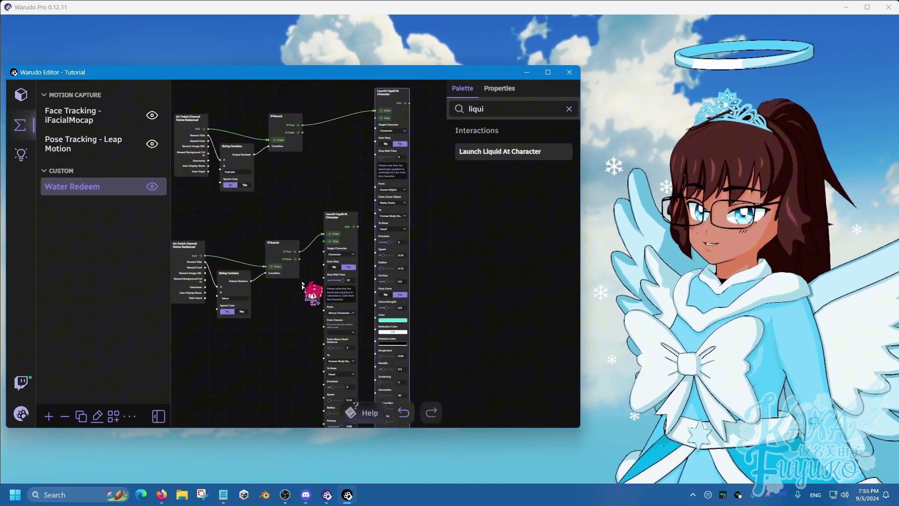
{"action": "left_click_drag", "start_coordinate": [297, 300], "coordinate": [308, 128]}
{"action": "scroll", "coordinate": [310, 262], "scroll_direction": "up", "scroll_amount": 2}
{"action": "left_click_drag", "start_coordinate": [304, 227], "coordinate": [283, 333]}
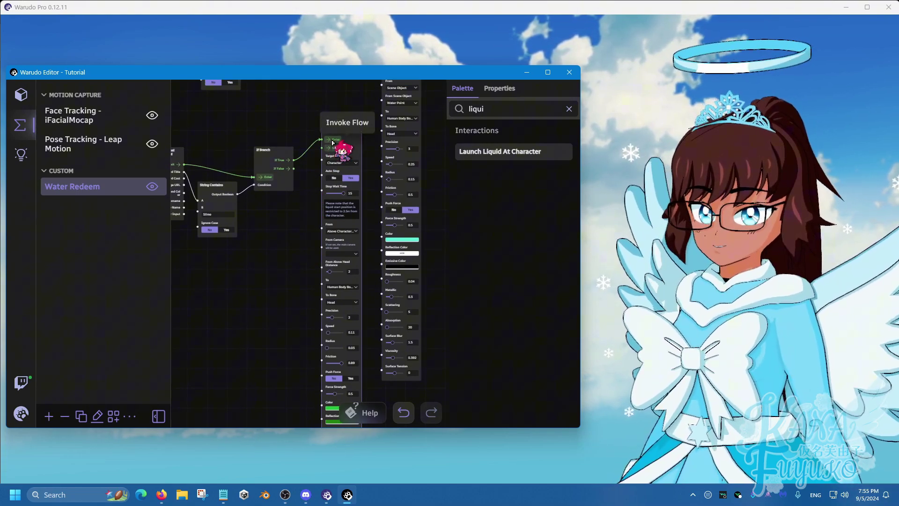
{"action": "left_click", "coordinate": [332, 141]}
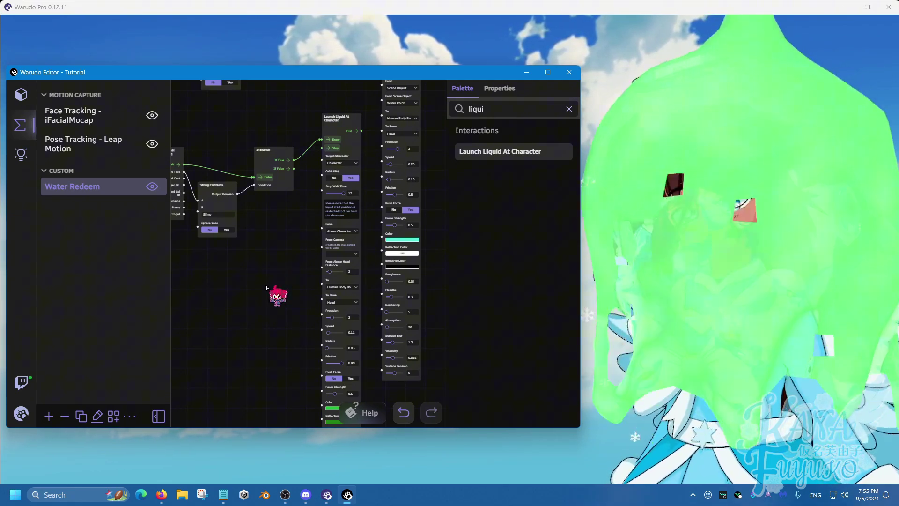
{"action": "scroll", "coordinate": [266, 288], "scroll_direction": "down", "scroll_amount": 3}
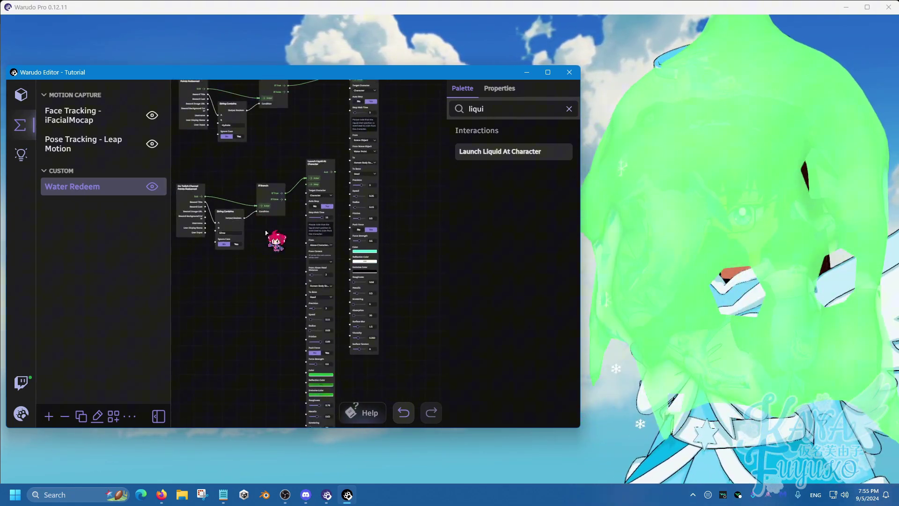
{"action": "scroll", "coordinate": [276, 237], "scroll_direction": "down", "scroll_amount": 2}
{"action": "left_click_drag", "start_coordinate": [322, 225], "coordinate": [374, 176]}
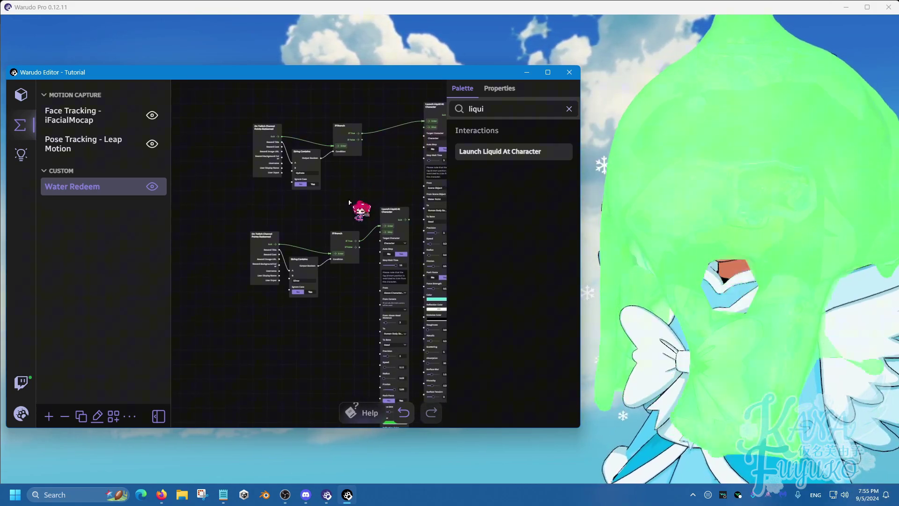
{"action": "left_click_drag", "start_coordinate": [343, 207], "coordinate": [315, 234]}
{"action": "scroll", "coordinate": [280, 234], "scroll_direction": "up", "scroll_amount": 2}
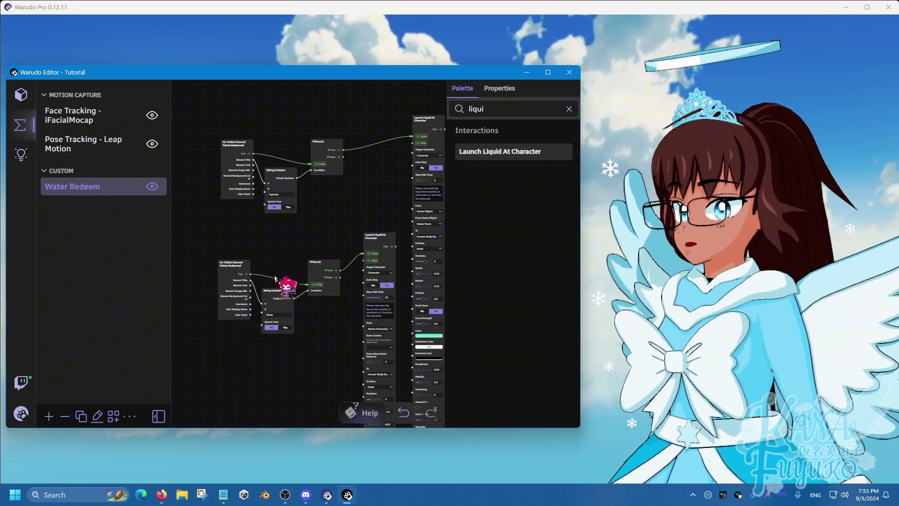
Duplicate the Water Redeem blueprint and rename the copy to Water Redeem (YouTube).
{"action": "left_click", "coordinate": [81, 416]}
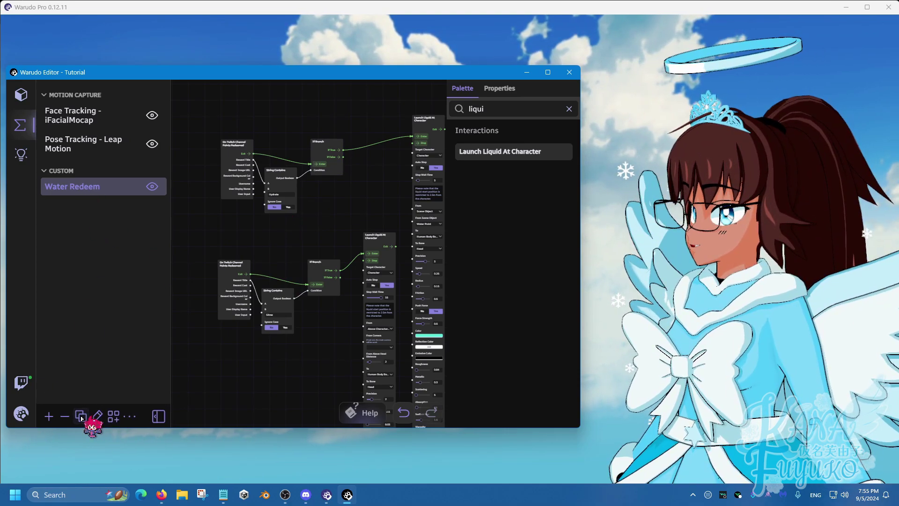
{"action": "left_click", "coordinate": [97, 416]}
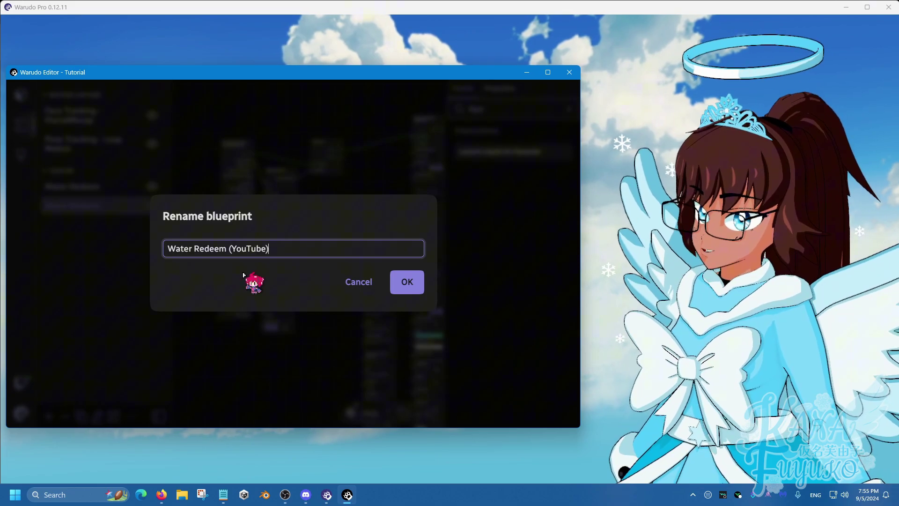
{"action": "left_click", "coordinate": [406, 281]}
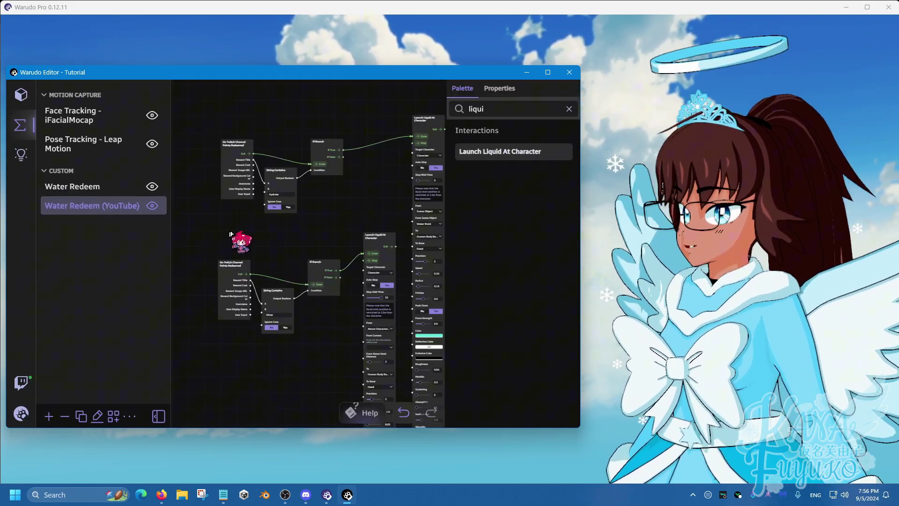
Delete both On Twitch Channel Points Redeemed nodes from the YouTube blueprint.
{"action": "left_click_drag", "start_coordinate": [229, 233], "coordinate": [280, 257]}
{"action": "scroll", "coordinate": [280, 257], "scroll_direction": "up", "scroll_amount": 2}
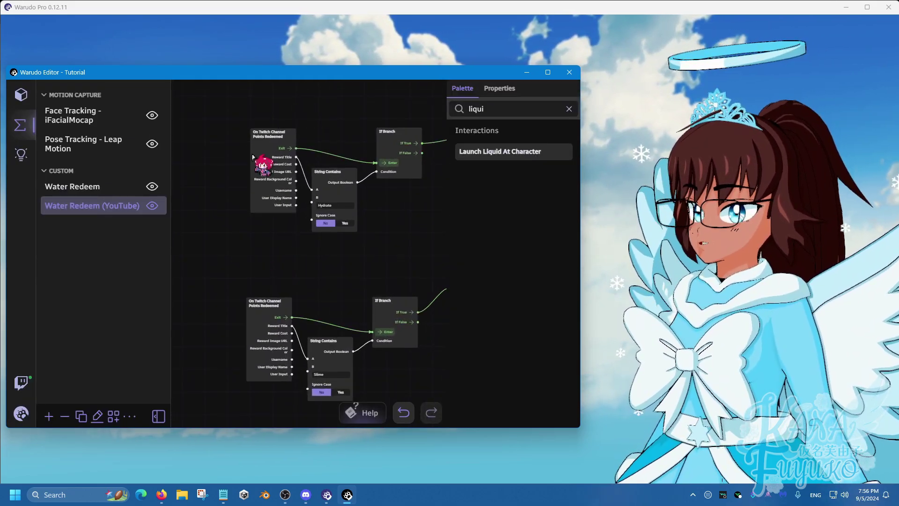
{"action": "left_click_drag", "start_coordinate": [238, 144], "coordinate": [319, 379]}
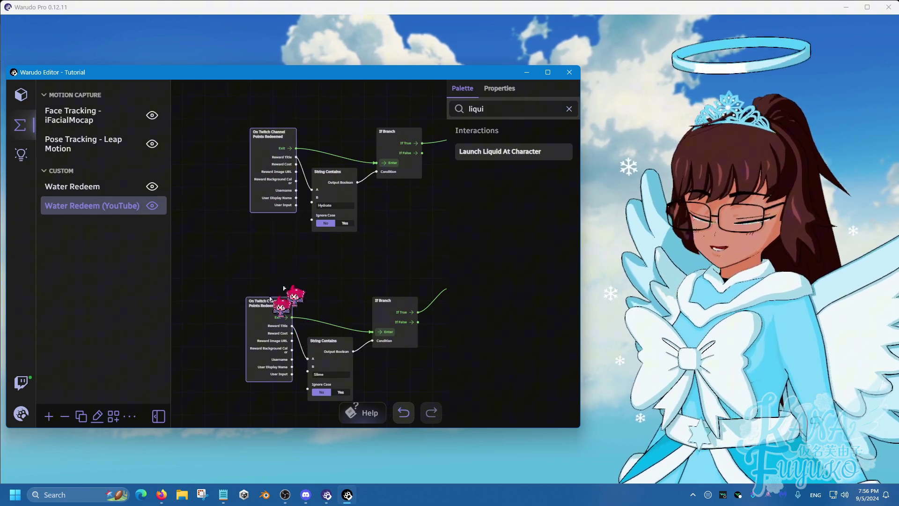
{"action": "key", "text": "Delete"}
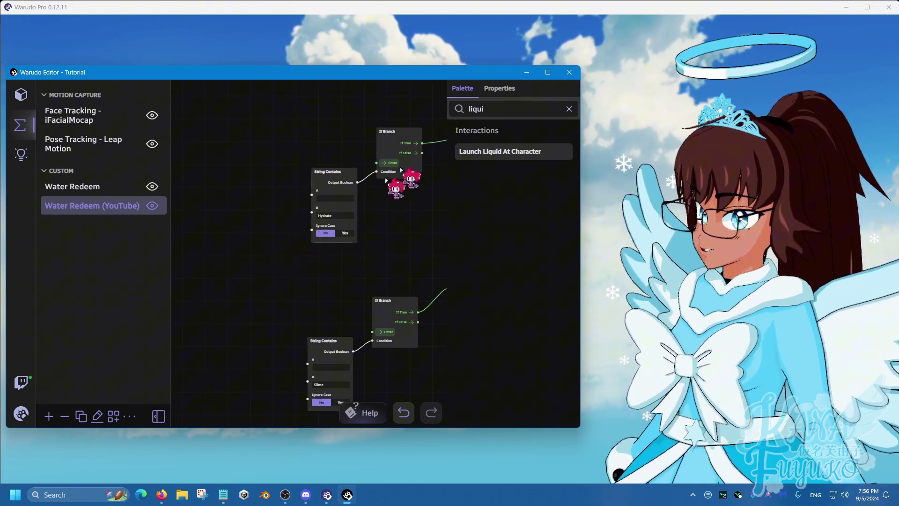
Add an On YouTube Chat Received node beside the Hydrate check and connect its Exit to the If Branch's Enter.
{"action": "left_click", "coordinate": [456, 112]}
{"action": "type", "text": "youtube"}
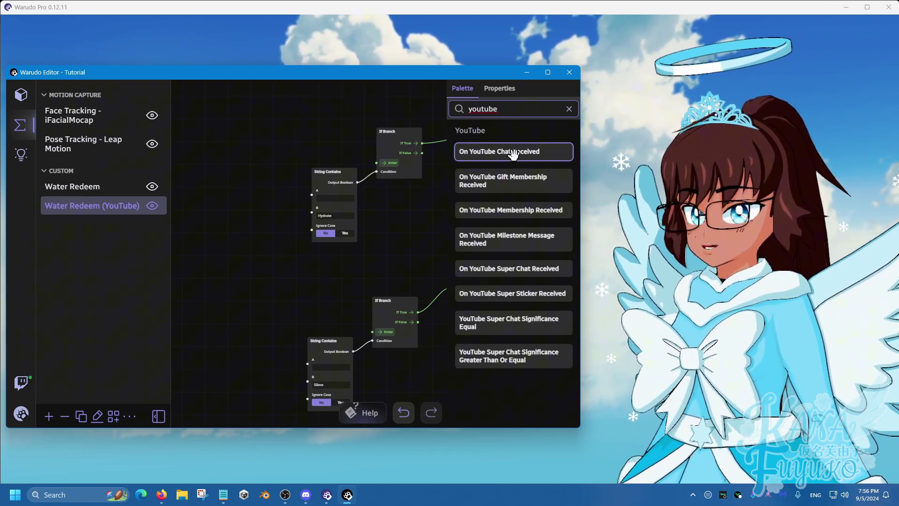
{"action": "left_click_drag", "start_coordinate": [514, 153], "coordinate": [376, 163]}
Duplicate the On YouTube Chat Received node for the Slime check, connect its Exit to that If Branch's Enter and align it beside the nodes.
{"action": "key", "text": "ctrl+c"}
{"action": "key", "text": "ctrl+v"}
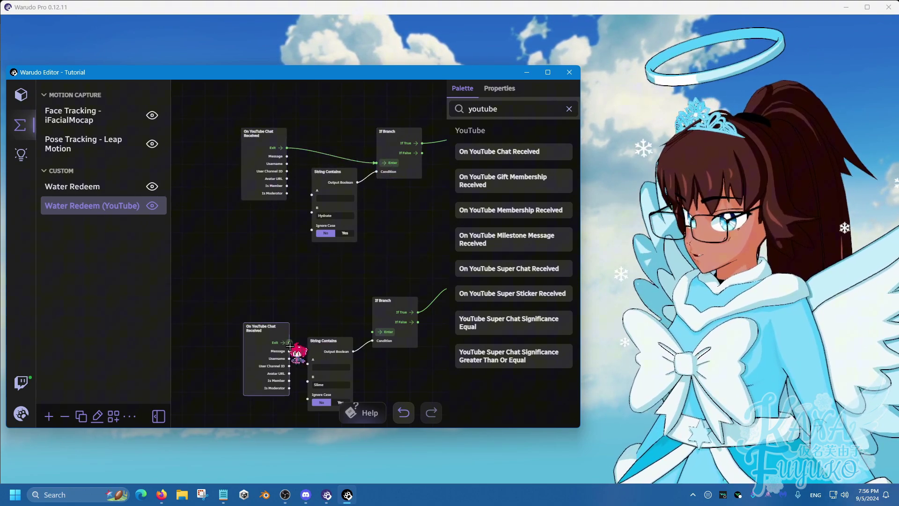
{"action": "left_click_drag", "start_coordinate": [288, 343], "coordinate": [372, 332]}
{"action": "left_click", "coordinate": [271, 325]}
{"action": "left_click_drag", "start_coordinate": [271, 325], "coordinate": [273, 296]}
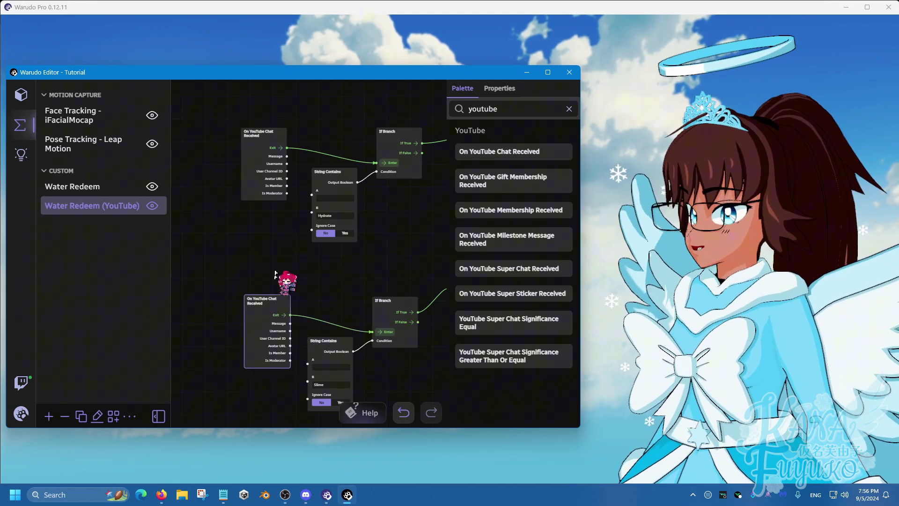
Connect each On YouTube Chat Received node's Message output to input A of its String Contains node.
{"action": "scroll", "coordinate": [287, 157], "scroll_direction": "up", "scroll_amount": 1}
{"action": "left_click_drag", "start_coordinate": [287, 157], "coordinate": [313, 198]}
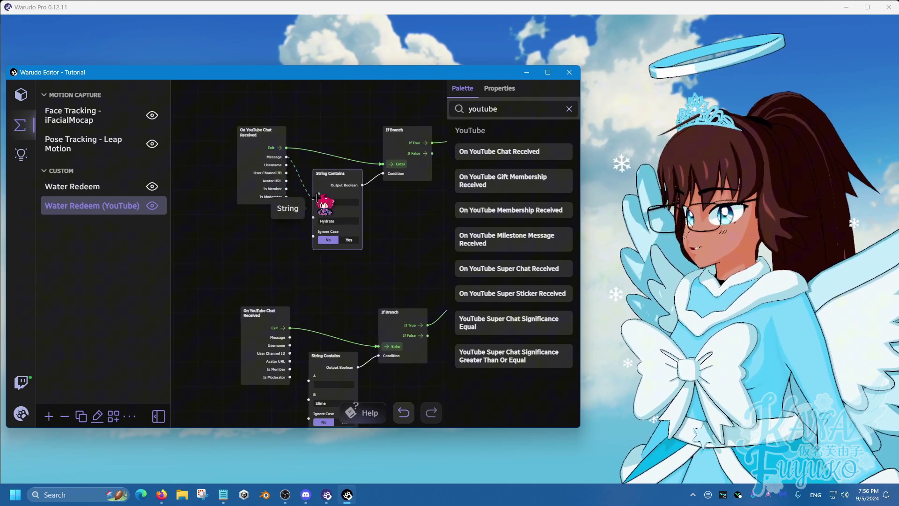
{"action": "left_click_drag", "start_coordinate": [290, 338], "coordinate": [310, 382]}
{"action": "left_click_drag", "start_coordinate": [330, 289], "coordinate": [322, 270]}
Set the String Contains text in field B to !water for the Hydrate check and !slime for the Slime check.
{"action": "left_click", "coordinate": [342, 190]}
{"action": "double_click", "coordinate": [323, 191]}
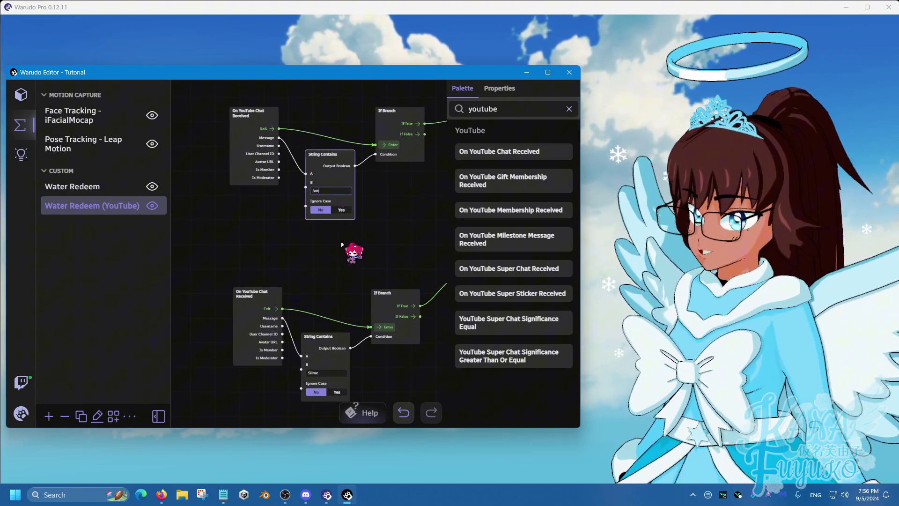
{"action": "double_click", "coordinate": [323, 373]}
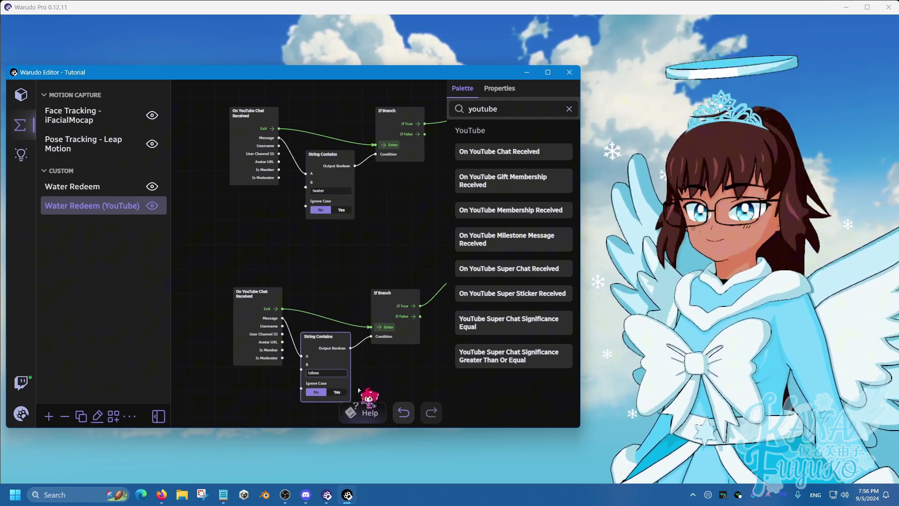
Move both Launch Liquid At Character nodes closer to their If Branch nodes and roughly level with them.
{"action": "scroll", "coordinate": [320, 276], "scroll_direction": "up", "scroll_amount": 3}
{"action": "left_click_drag", "start_coordinate": [320, 276], "coordinate": [268, 230]}
{"action": "scroll", "coordinate": [272, 235], "scroll_direction": "down", "scroll_amount": 3}
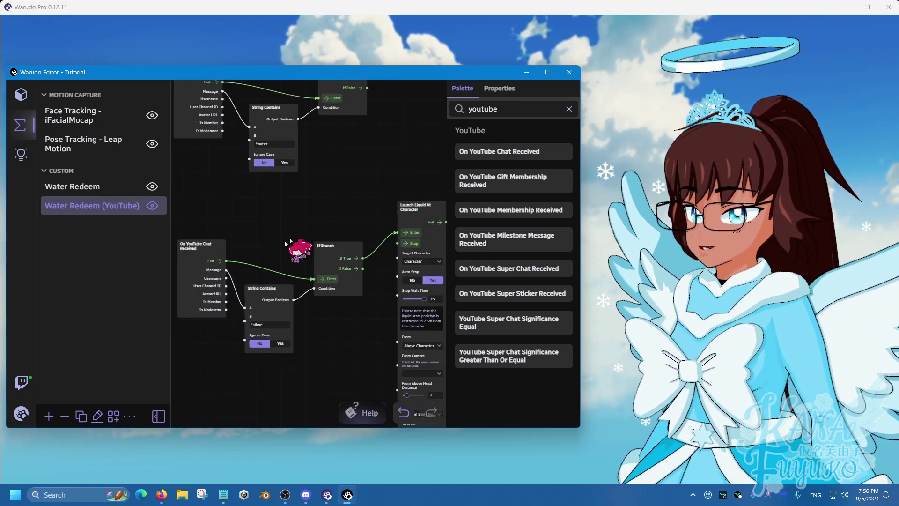
{"action": "scroll", "coordinate": [282, 247], "scroll_direction": "down", "scroll_amount": 1}
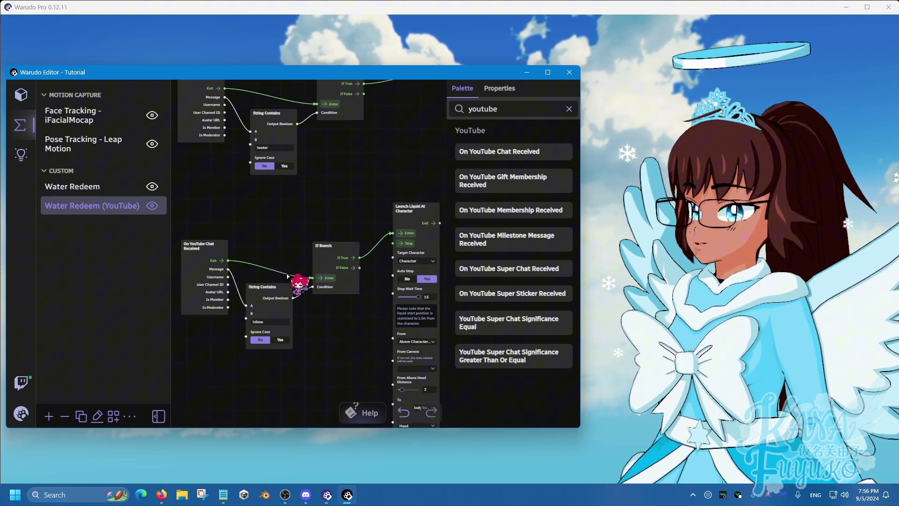
{"action": "scroll", "coordinate": [287, 276], "scroll_direction": "down", "scroll_amount": 1}
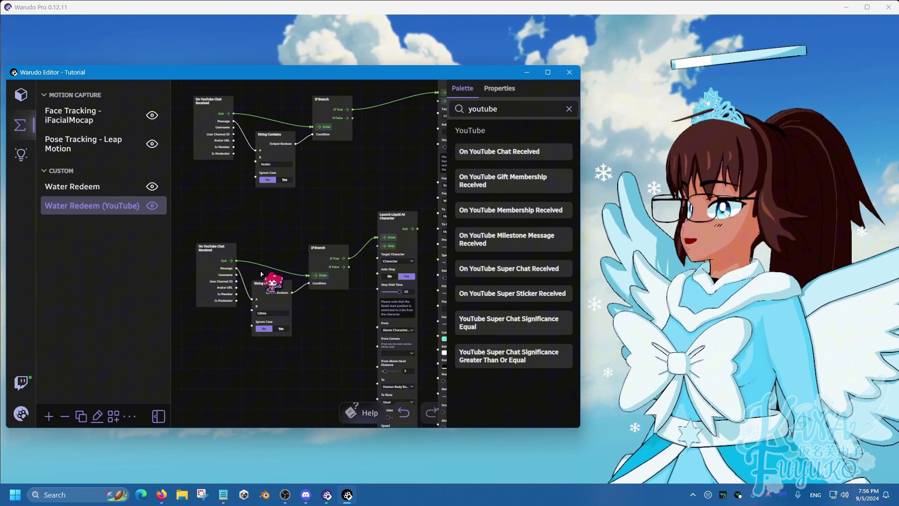
{"action": "scroll", "coordinate": [271, 267], "scroll_direction": "down", "scroll_amount": 2}
{"action": "left_click_drag", "start_coordinate": [361, 231], "coordinate": [348, 252]}
{"action": "mouse_move", "coordinate": [406, 124]}
{"action": "left_mouse_down"}
{"action": "mouse_move", "coordinate": [414, 123]}
{"action": "mouse_move", "coordinate": [398, 135]}
{"action": "left_mouse_up"}
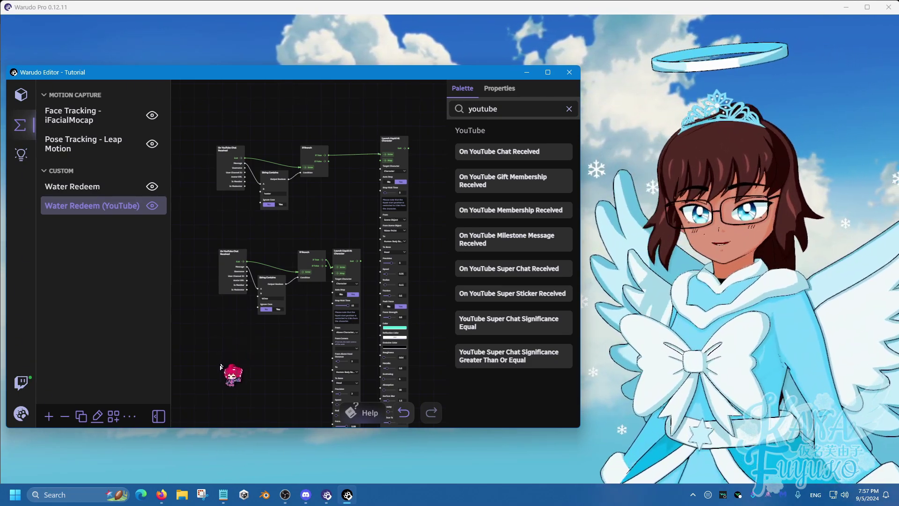
{"action": "left_click_drag", "start_coordinate": [234, 354], "coordinate": [260, 244]}
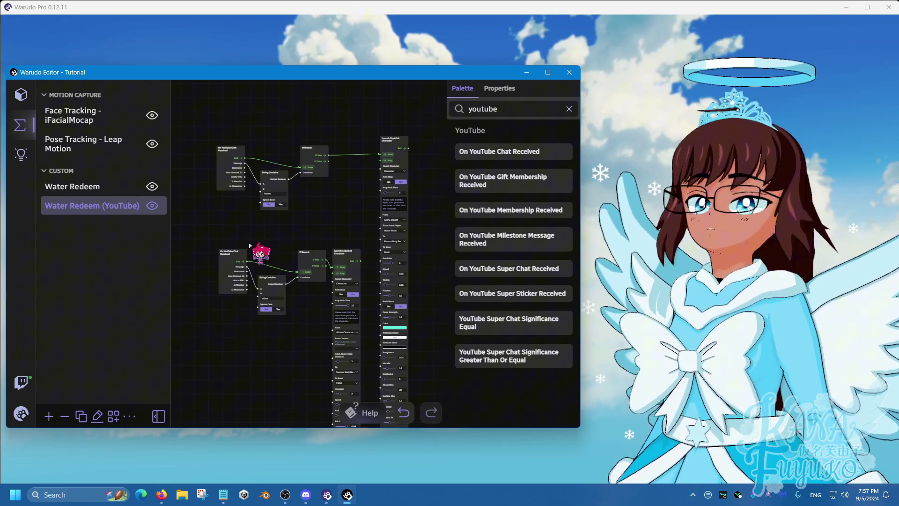
{"action": "left_click_drag", "start_coordinate": [249, 244], "coordinate": [203, 330]}
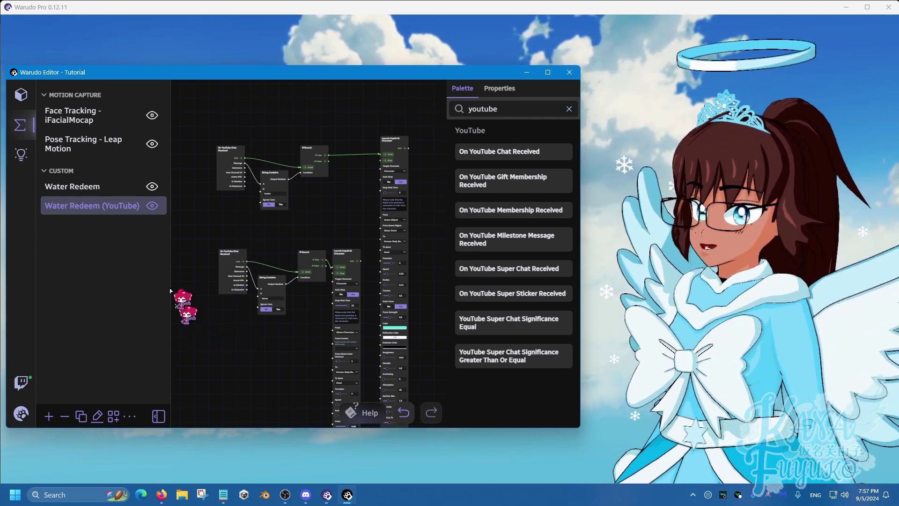
Show the Twitch and YouTube pages of the settings, and set YouTube's Receive Stream Events to Yes.
{"action": "left_click_drag", "start_coordinate": [219, 75], "coordinate": [253, 67]}
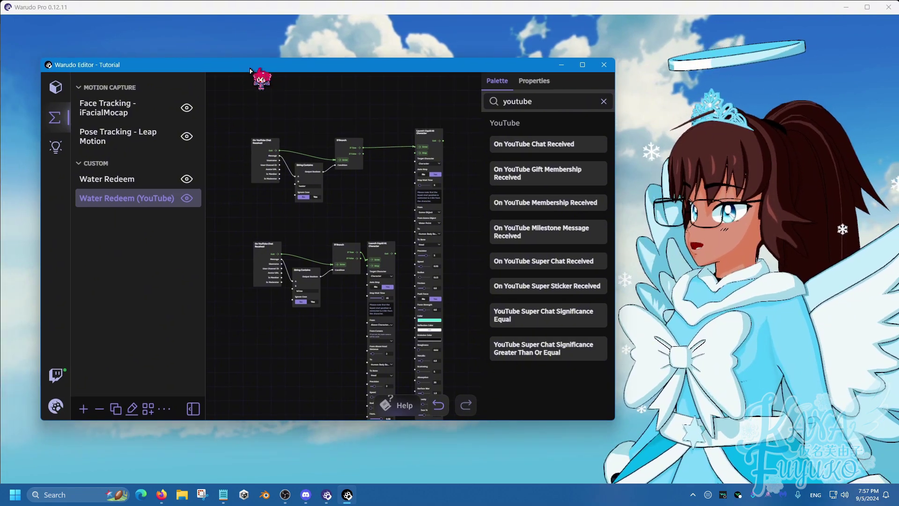
{"action": "left_click", "coordinate": [54, 406]}
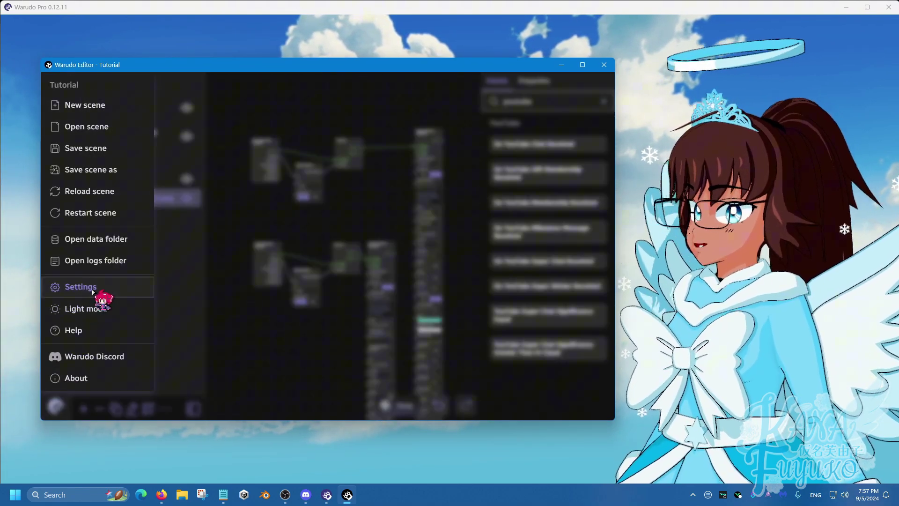
{"action": "left_click", "coordinate": [93, 291]}
{"action": "left_click", "coordinate": [177, 271]}
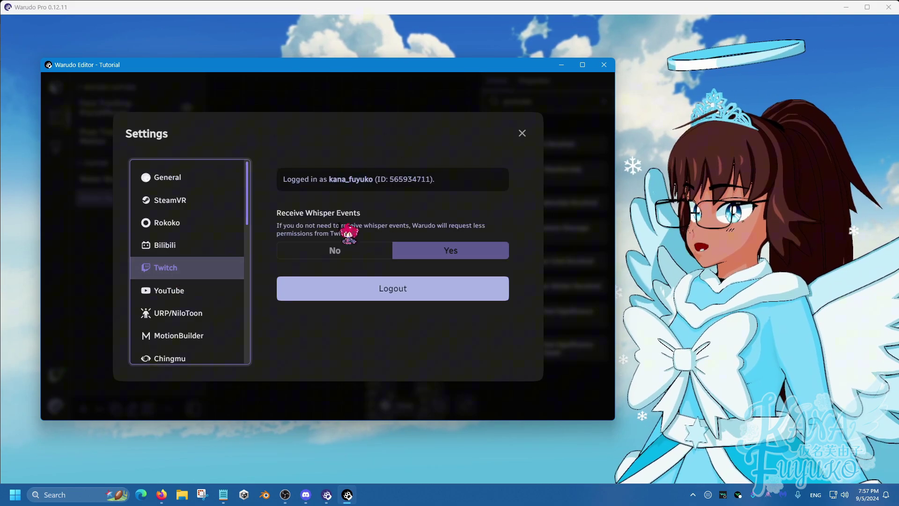
{"action": "left_click", "coordinate": [185, 288]}
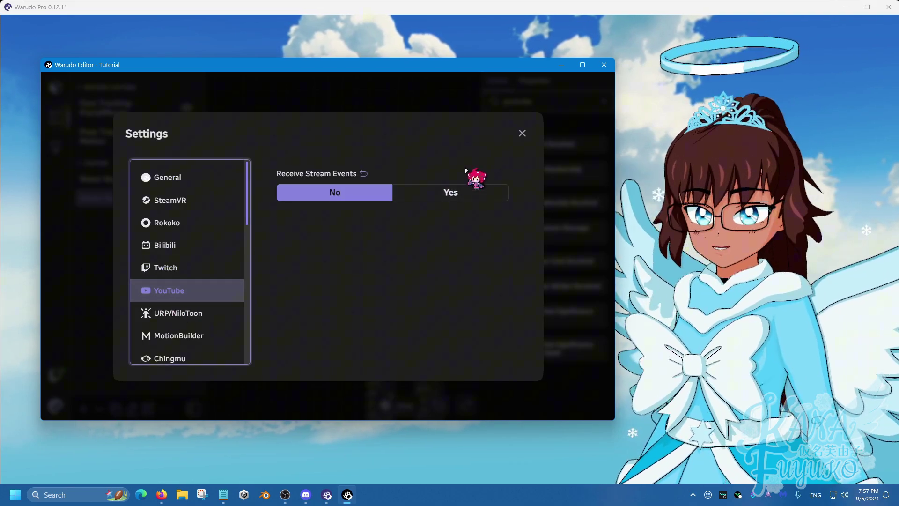
{"action": "left_click", "coordinate": [433, 192]}
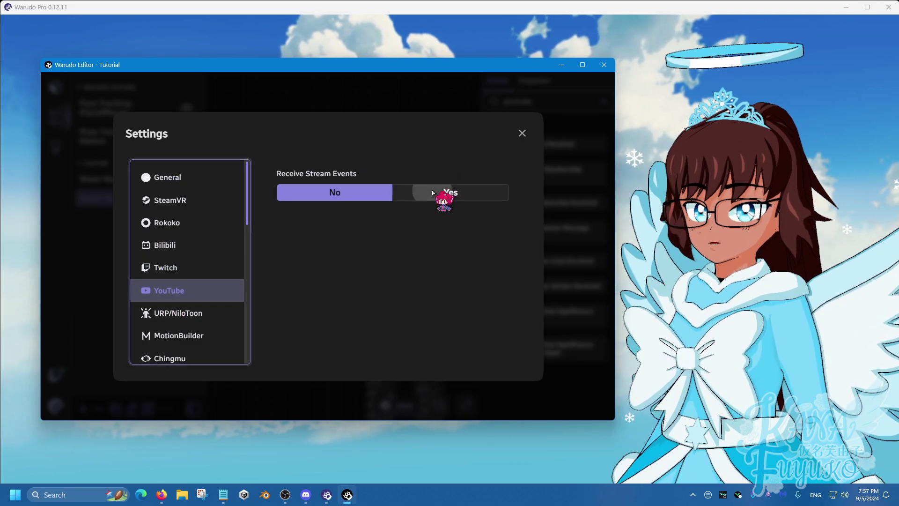
Move the YouTubeStreamReceiver console off the settings and set Receive Stream Events back to No.
{"action": "left_click_drag", "start_coordinate": [342, 25], "coordinate": [369, 114]}
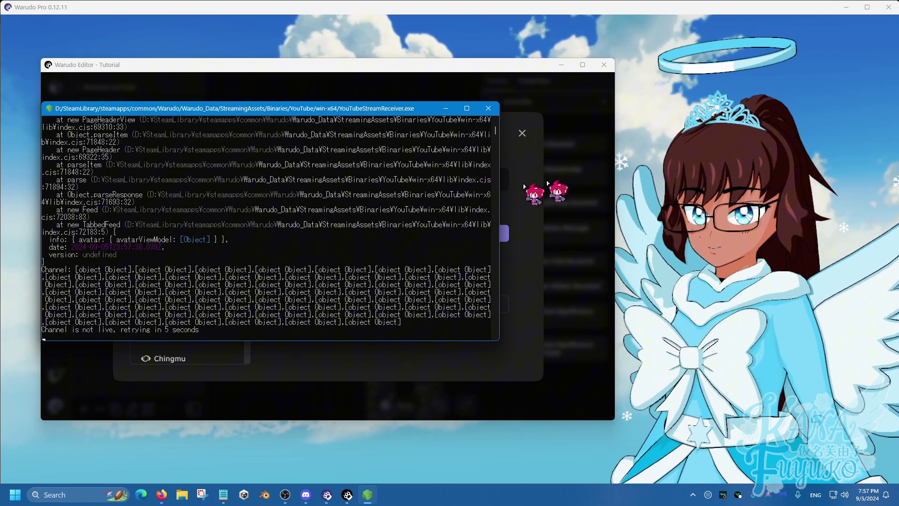
{"action": "left_click", "coordinate": [529, 187]}
{"action": "left_click", "coordinate": [363, 233]}
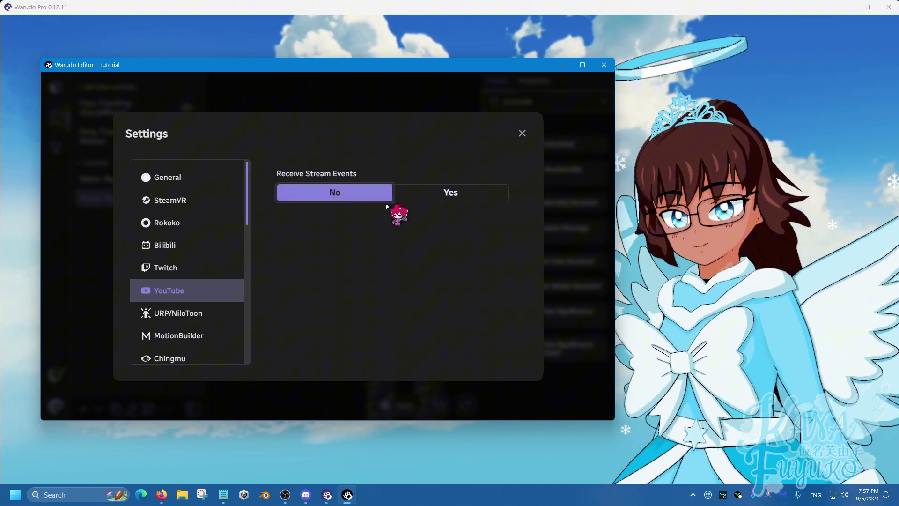
Switch Receive Stream Events to Yes once more, return it to No and close the settings.
{"action": "left_click", "coordinate": [422, 193]}
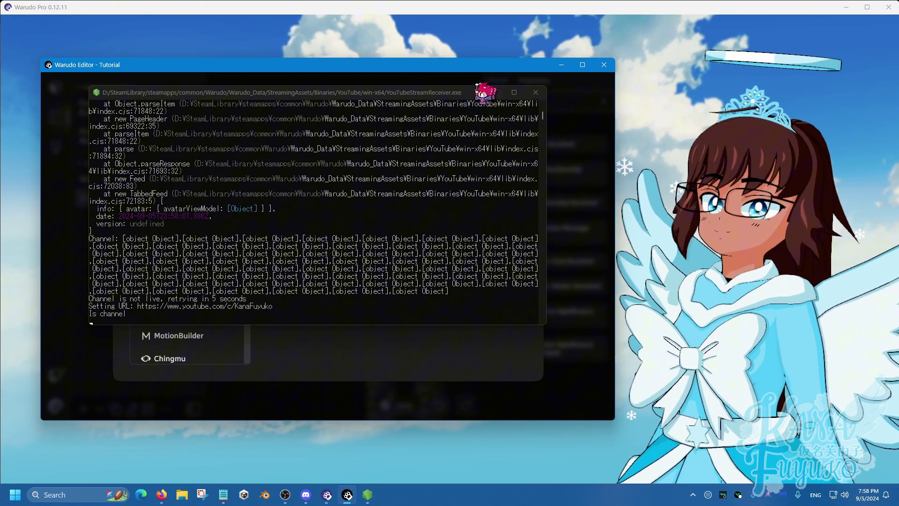
{"action": "left_click_drag", "start_coordinate": [480, 92], "coordinate": [389, 272]}
{"action": "left_click", "coordinate": [378, 234]}
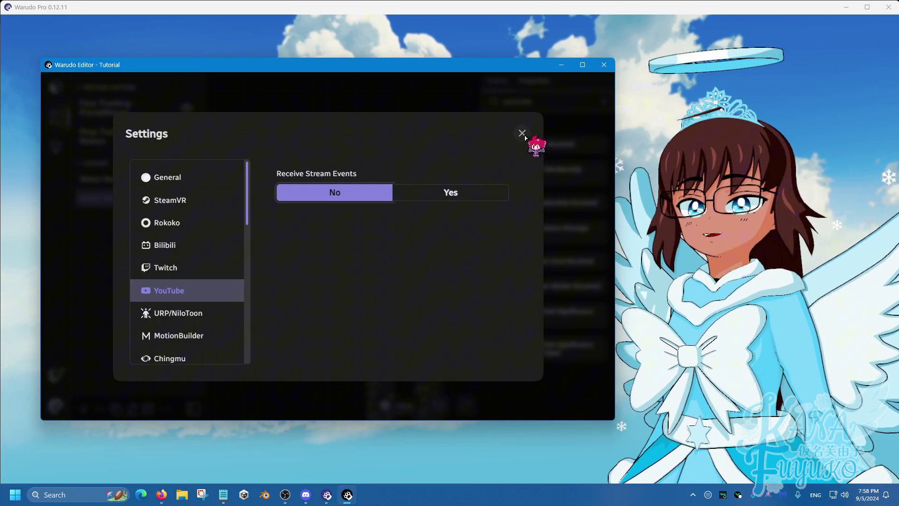
{"action": "left_click", "coordinate": [522, 133]}
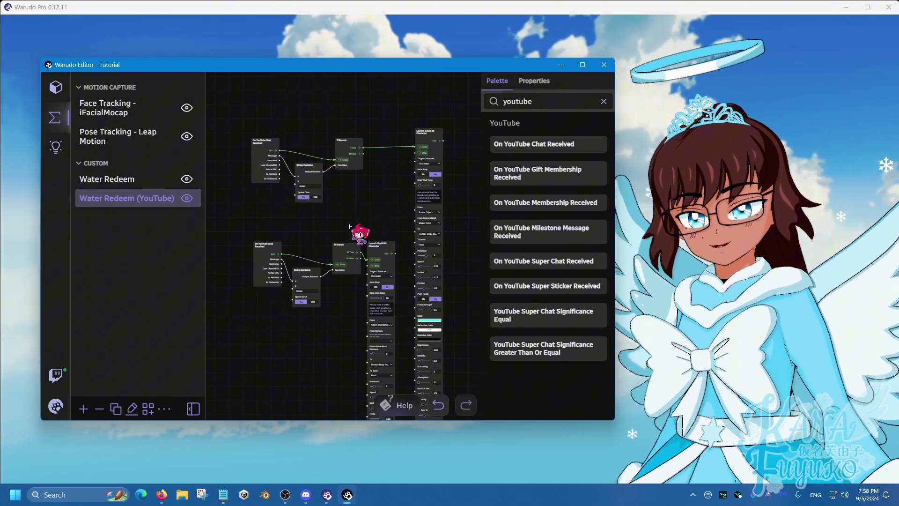
{"action": "scroll", "coordinate": [345, 281], "scroll_direction": "up", "scroll_amount": 5}
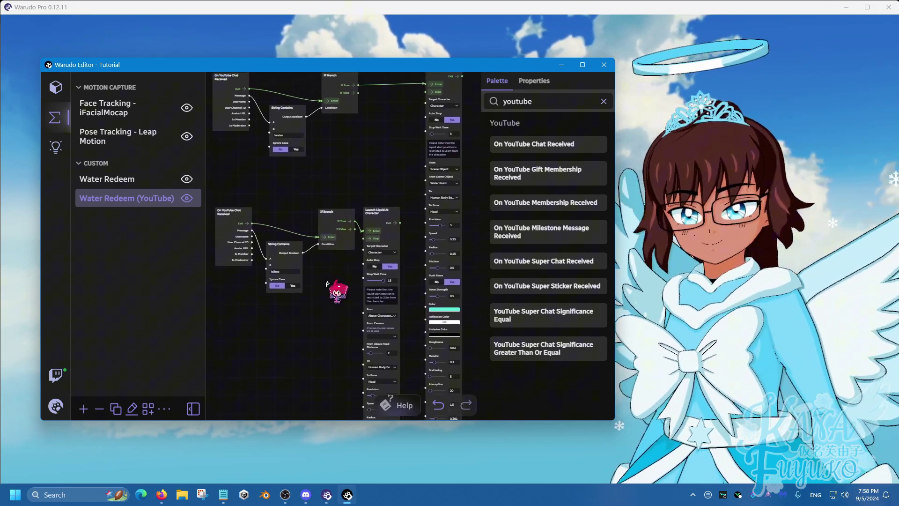
{"action": "left_click_drag", "start_coordinate": [485, 69], "coordinate": [467, 66]}
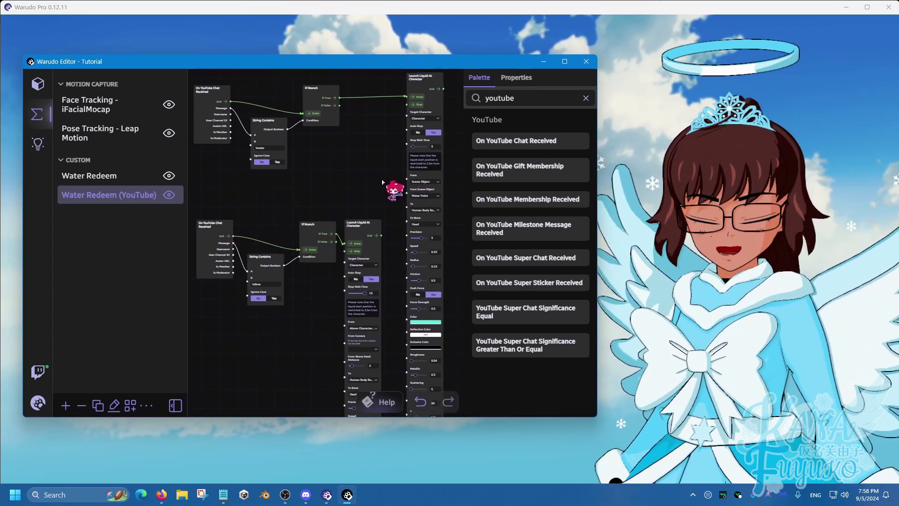